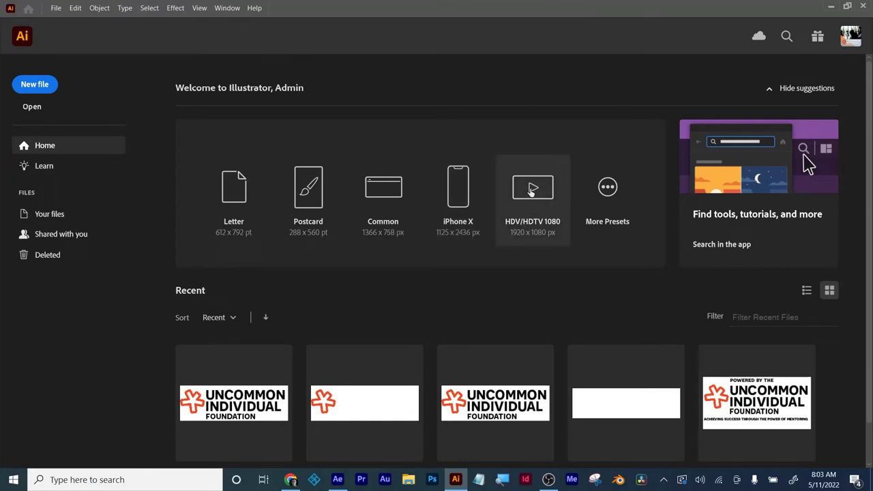
Create a new HDV/HDTV 1080 document and place the bird silhouette image on its artboard.
{"action": "left_click", "coordinate": [530, 190]}
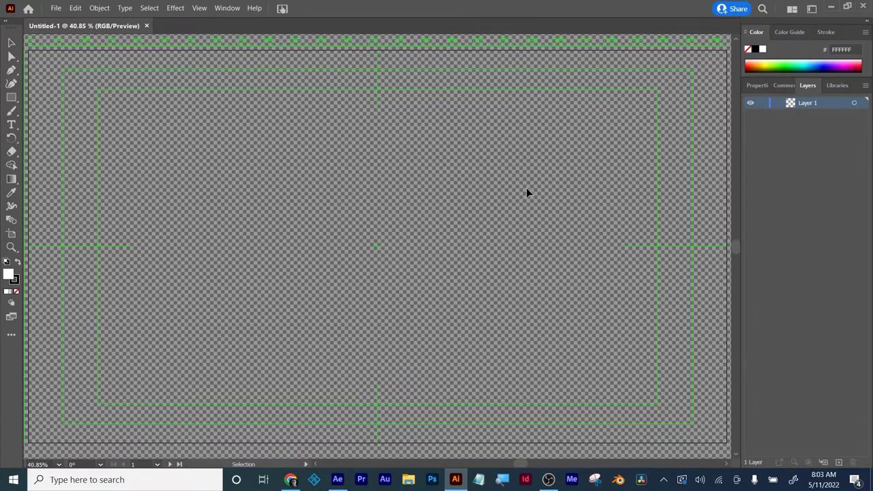
{"action": "left_click", "coordinate": [56, 7]}
{"action": "left_click", "coordinate": [73, 187]}
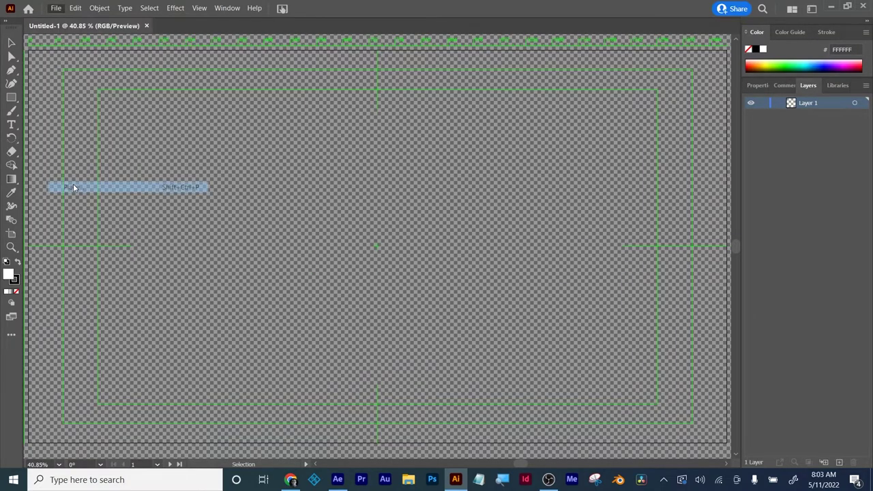
{"action": "left_click", "coordinate": [266, 176]}
Convert the placed bird image to vector artwork with Image Trace, using Make and Expand.
{"action": "left_click", "coordinate": [100, 7]}
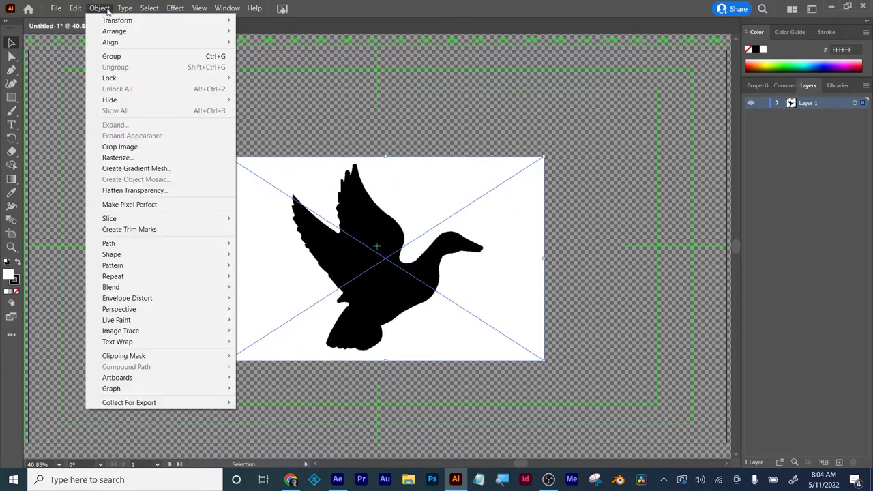
{"action": "mouse_move", "coordinate": [133, 334]}
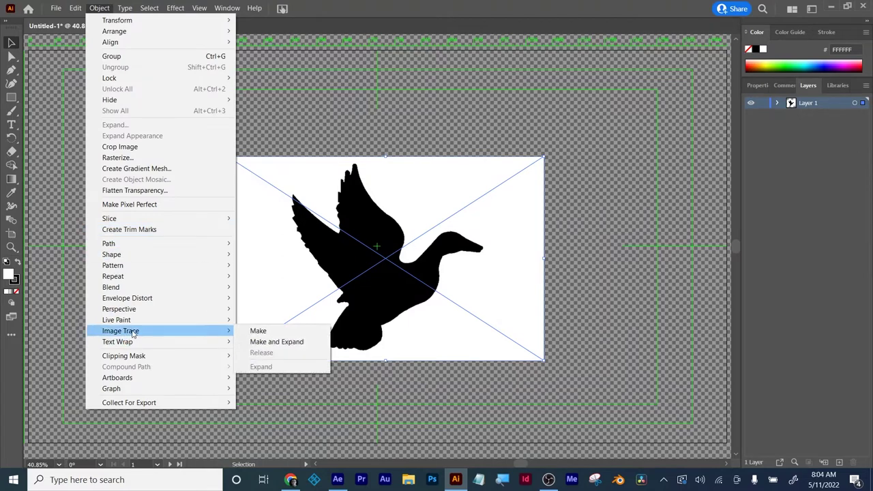
{"action": "left_click", "coordinate": [269, 343]}
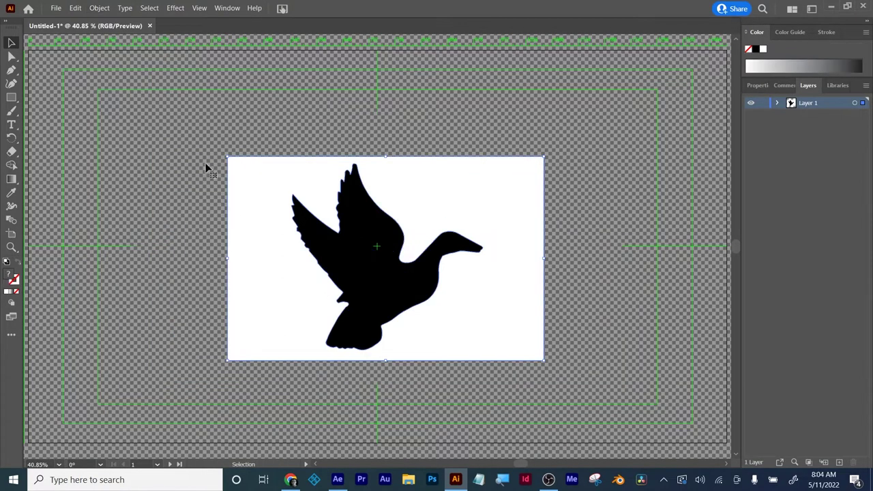
Ungroup and expand the traced artwork, and delete the white background around the bird.
{"action": "left_click", "coordinate": [104, 9]}
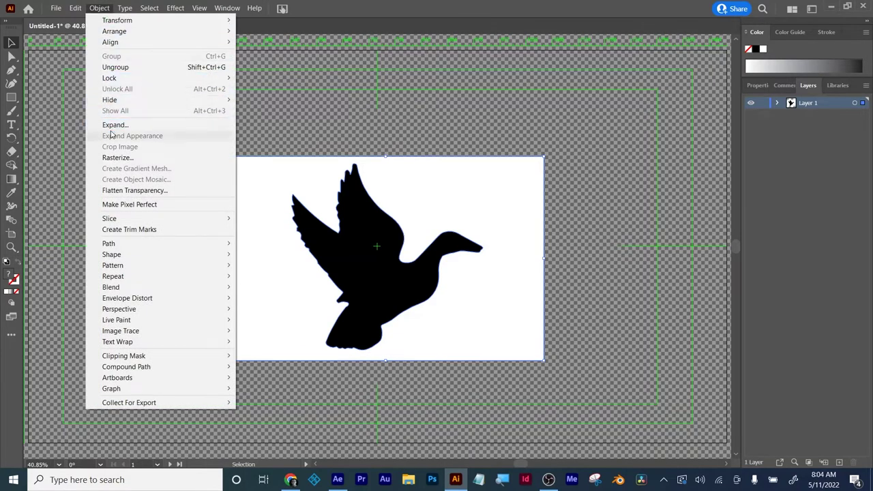
{"action": "left_click", "coordinate": [115, 68]}
{"action": "left_click", "coordinate": [99, 8]}
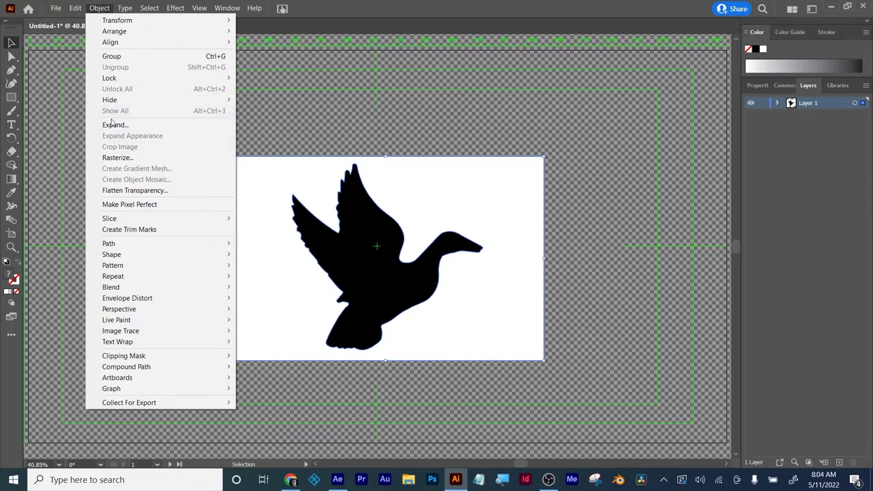
{"action": "left_click", "coordinate": [115, 125]}
{"action": "key", "text": "a"}
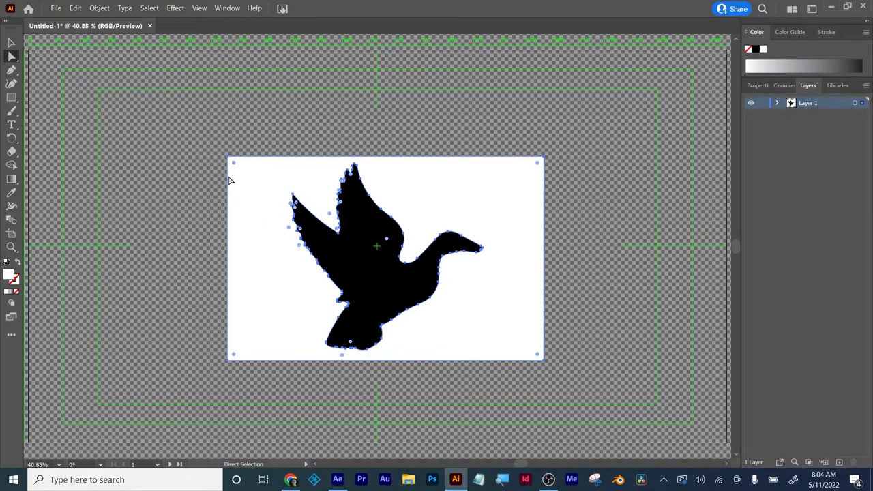
{"action": "key", "text": "Delete"}
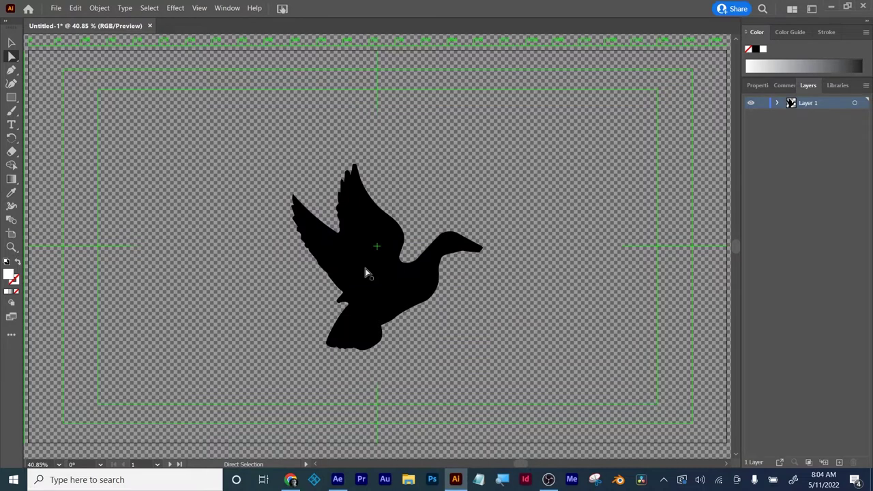
Place a duplicate of the black bird silhouette beside the original, keeping both at the same height.
{"action": "left_click", "coordinate": [12, 43]}
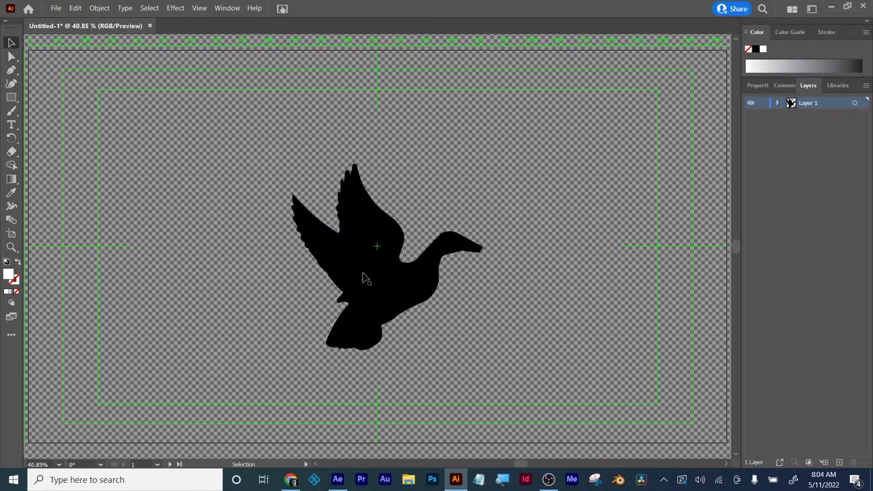
{"action": "left_click_drag", "start_coordinate": [363, 278], "coordinate": [471, 282]}
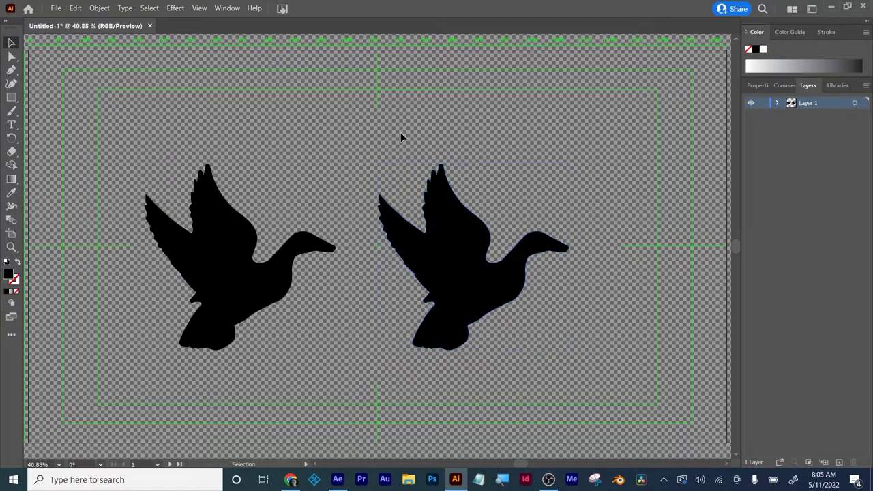
Draw a closed Pen shape around both wings of the duplicate bird, following the line of its back.
{"action": "key", "text": "p"}
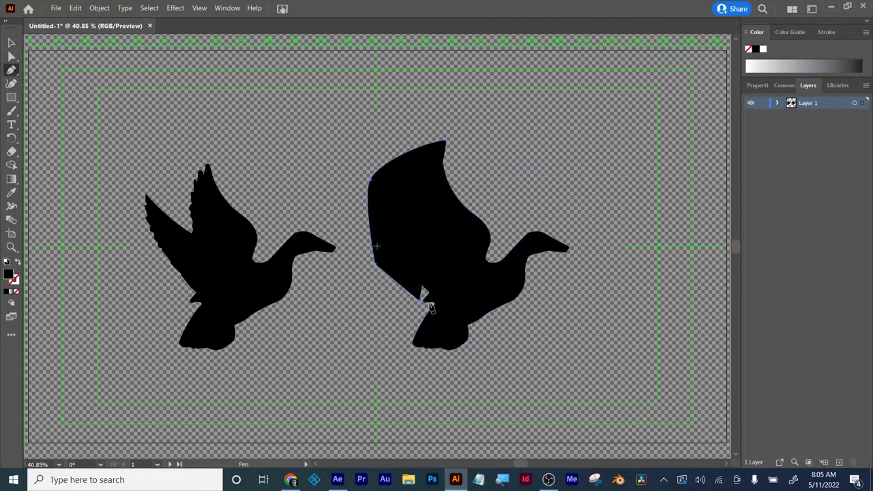
{"action": "left_click", "coordinate": [434, 306]}
{"action": "left_click_drag", "start_coordinate": [464, 281], "coordinate": [504, 247]}
{"action": "left_click", "coordinate": [500, 165]}
{"action": "left_click", "coordinate": [448, 140]}
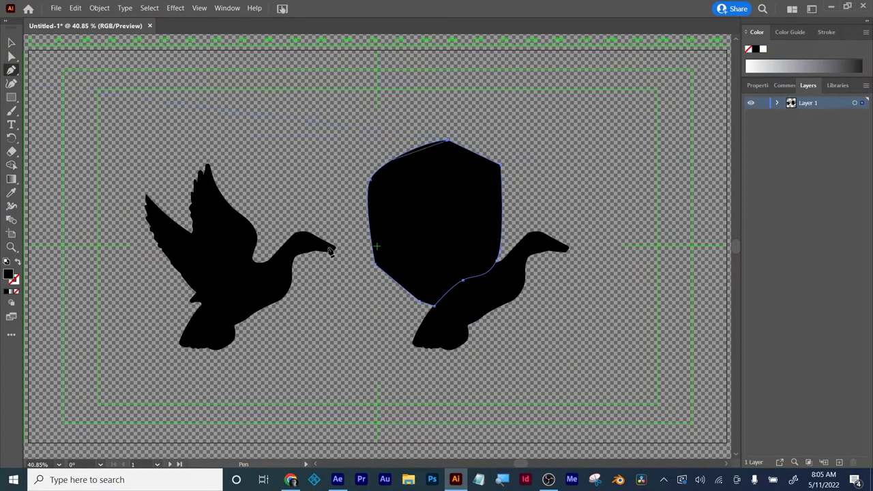
Cut the wings and the covering shape away from the duplicate bird with the Shape Builder.
{"action": "left_click", "coordinate": [11, 42]}
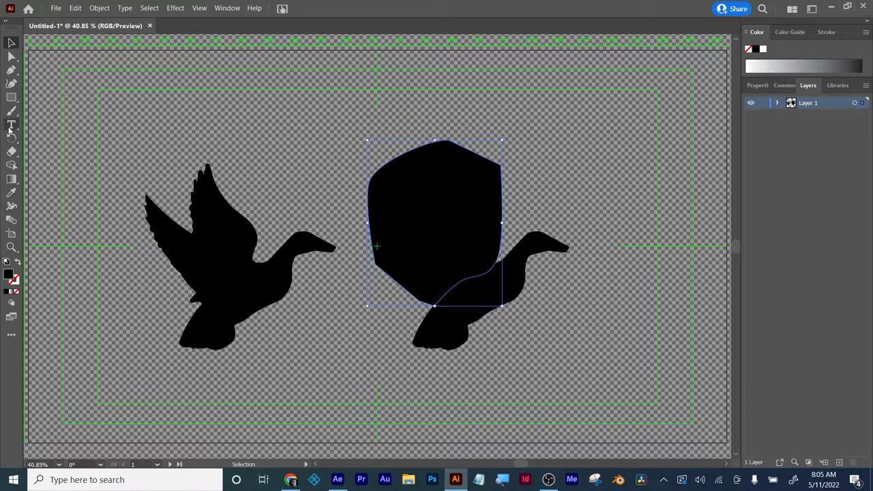
{"action": "left_click", "coordinate": [450, 330], "text": "shift"}
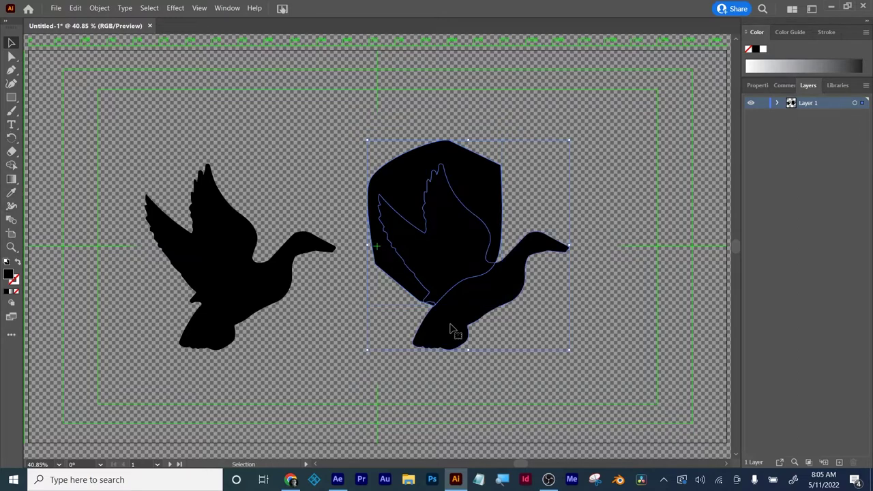
{"action": "left_click", "coordinate": [11, 165]}
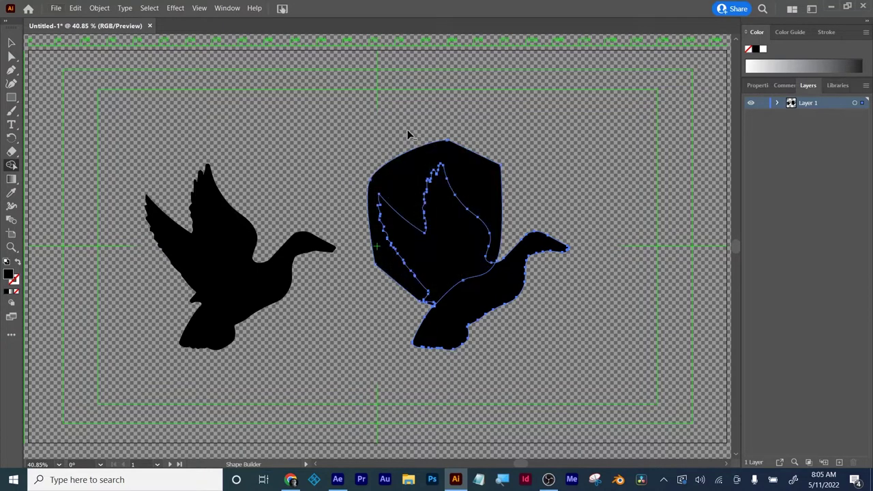
{"action": "mouse_move", "coordinate": [413, 163]}
{"action": "left_mouse_down"}
{"action": "mouse_move", "coordinate": [431, 255]}
{"action": "mouse_move", "coordinate": [426, 249]}
{"action": "left_mouse_up"}
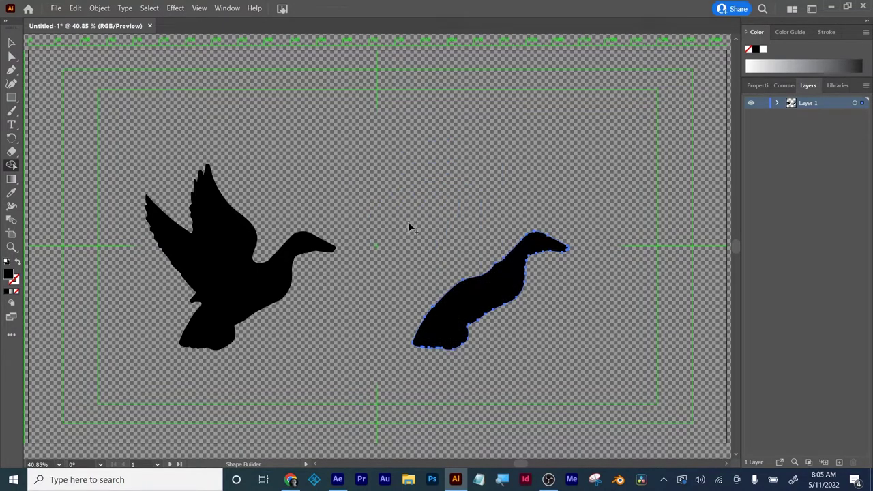
Remove the leftover bump where the wing met the neck to straighten the wingless bird's back.
{"action": "scroll", "coordinate": [492, 287], "scroll_direction": "up", "scroll_amount": 5}
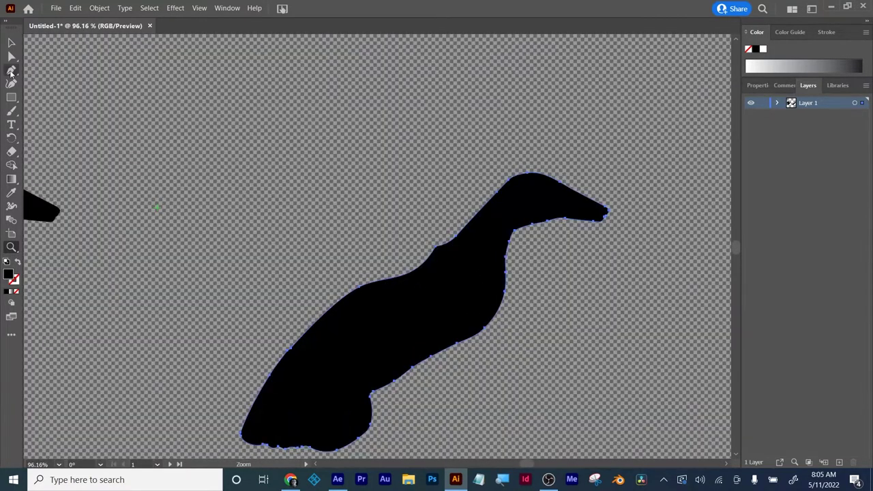
{"action": "left_click", "coordinate": [12, 56]}
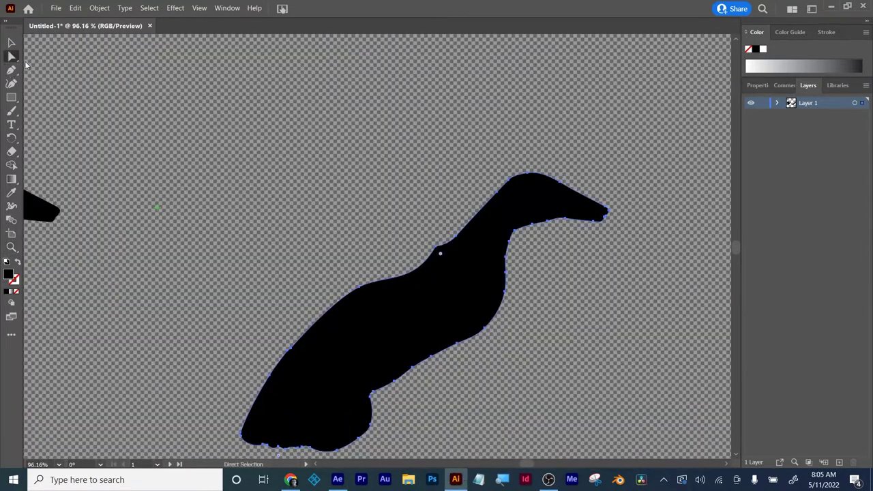
{"action": "left_click", "coordinate": [294, 76]}
{"action": "key", "text": "ctrl+0"}
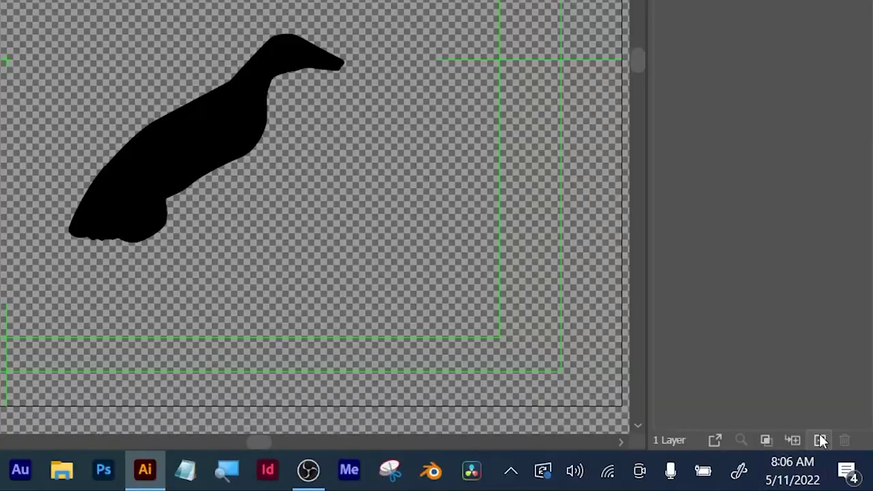
Add a new layer and move the wingless bird body onto it.
{"action": "left_click", "coordinate": [839, 462]}
{"action": "left_click", "coordinate": [861, 115]}
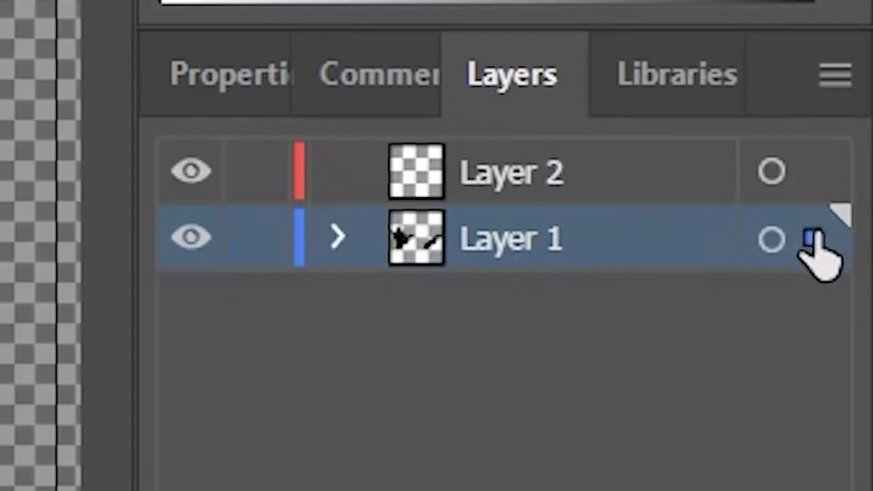
{"action": "left_click_drag", "start_coordinate": [822, 252], "coordinate": [812, 181]}
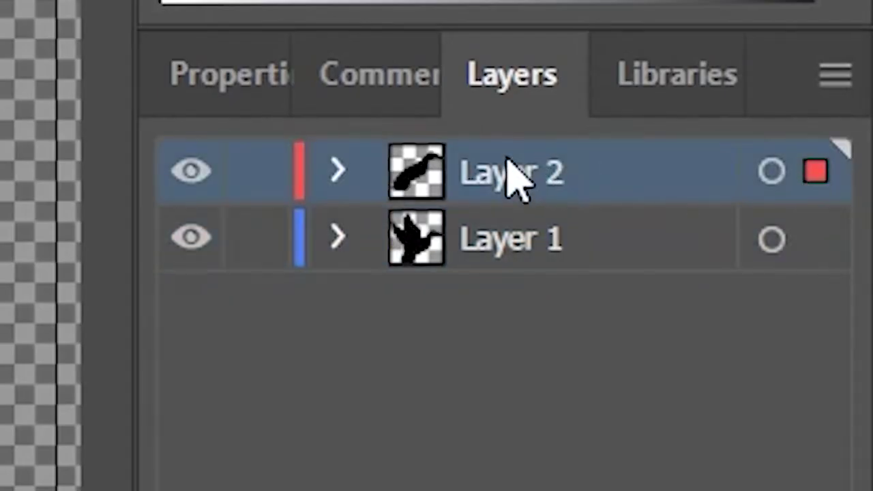
Rename the layer holding the wingless body as torso and hide Layer 1.
{"action": "double_click", "coordinate": [509, 164]}
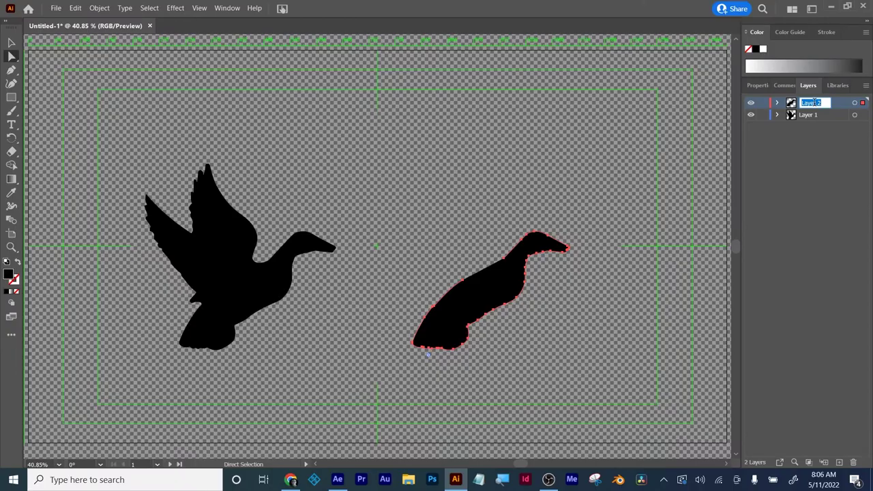
{"action": "type", "text": "torso"}
{"action": "key", "text": "Return"}
{"action": "left_click", "coordinate": [751, 115]}
Duplicate the wingless body on the torso layer so two copies sit side by side.
{"action": "key", "text": "ctrl+space"}
{"action": "left_click_drag", "start_coordinate": [519, 261], "coordinate": [600, 265]}
{"action": "left_click_drag", "start_coordinate": [456, 321], "coordinate": [358, 238]}
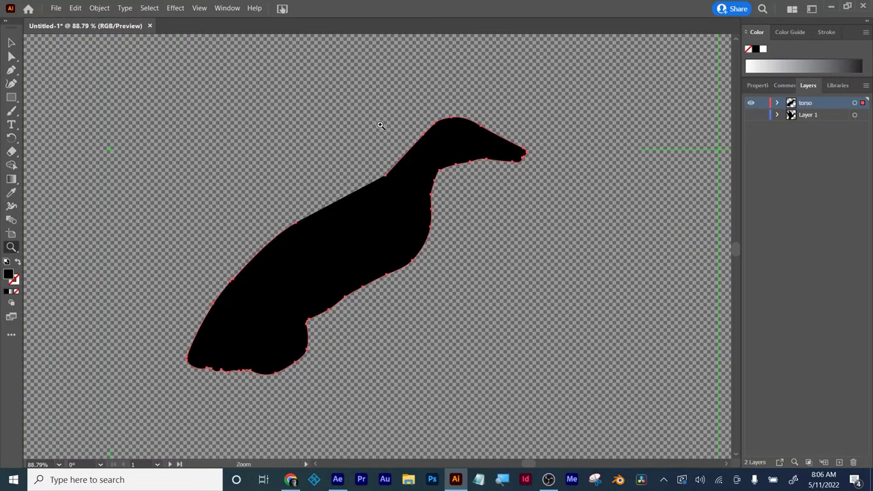
{"action": "left_click", "coordinate": [12, 42]}
{"action": "key", "text": "ctrl+0"}
{"action": "left_click", "coordinate": [326, 298]}
{"action": "left_click_drag", "start_coordinate": [323, 292], "coordinate": [453, 300]}
{"action": "left_click_drag", "start_coordinate": [326, 303], "coordinate": [508, 312]}
{"action": "left_click", "coordinate": [315, 289]}
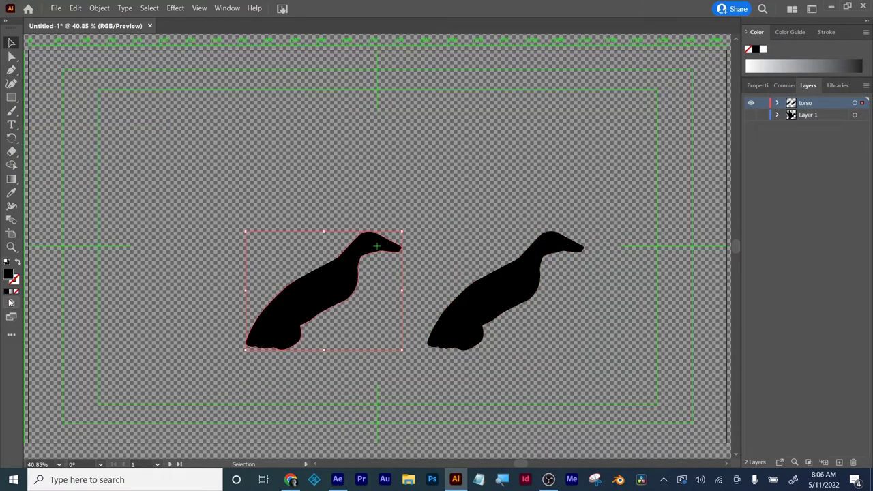
Draw a closed Pen shape over the head of the first body copy, curving across the base of the neck.
{"action": "left_click", "coordinate": [11, 249]}
{"action": "left_click", "coordinate": [395, 290]}
{"action": "left_click", "coordinate": [375, 271]}
{"action": "left_click", "coordinate": [348, 244]}
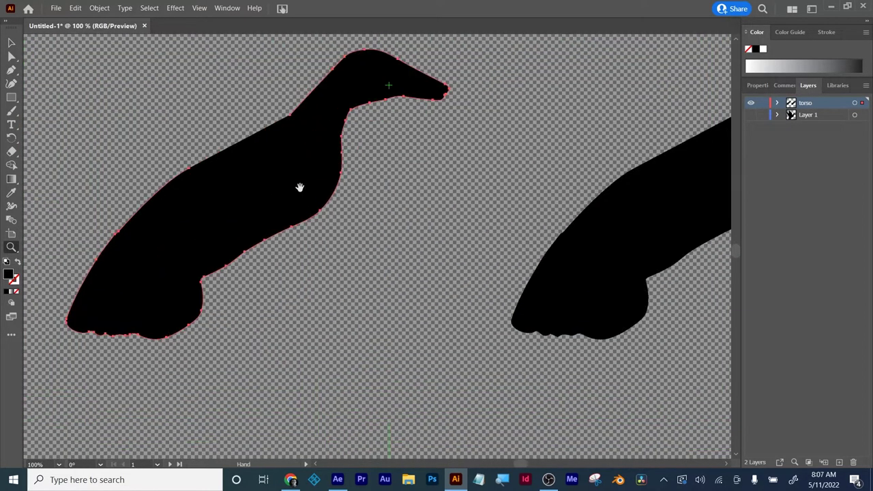
{"action": "left_click_drag", "start_coordinate": [298, 185], "coordinate": [248, 267]}
{"action": "left_click", "coordinate": [12, 57]}
{"action": "left_click", "coordinate": [11, 71]}
{"action": "left_click", "coordinate": [163, 196]}
{"action": "left_click_drag", "start_coordinate": [241, 193], "coordinate": [251, 198]}
{"action": "left_click", "coordinate": [276, 209]}
{"action": "left_click_drag", "start_coordinate": [297, 230], "coordinate": [302, 241]}
{"action": "left_click", "coordinate": [347, 268]}
{"action": "left_click", "coordinate": [494, 169]}
{"action": "left_click_drag", "start_coordinate": [361, 85], "coordinate": [344, 89]}
{"action": "left_click", "coordinate": [177, 144]}
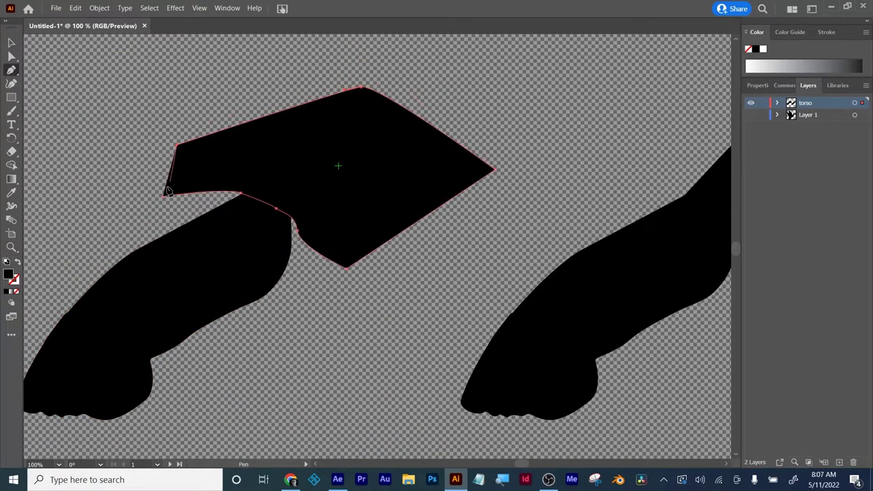
{"action": "left_click", "coordinate": [163, 197]}
Cut the head and its covering shape away from the first body copy with the Shape Builder.
{"action": "left_click", "coordinate": [11, 43]}
{"action": "left_click", "coordinate": [142, 293], "text": "shift"}
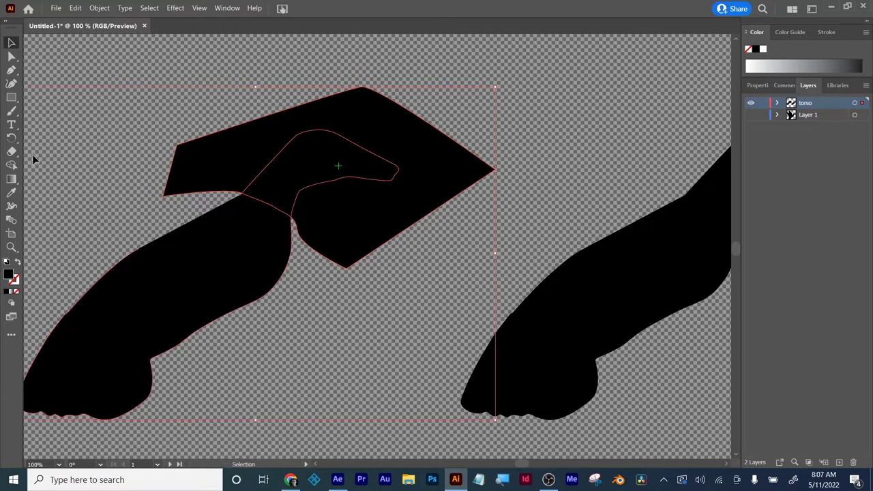
{"action": "left_click", "coordinate": [14, 165]}
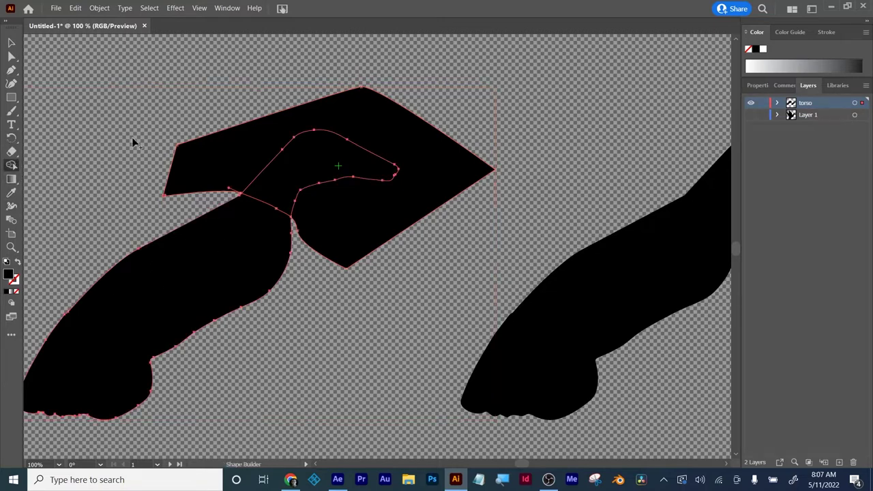
{"action": "mouse_move", "coordinate": [419, 95]}
{"action": "left_mouse_down"}
{"action": "mouse_move", "coordinate": [374, 119]}
{"action": "mouse_move", "coordinate": [330, 163]}
{"action": "left_mouse_up"}
Round off the cut neck end of the headless torso by adjusting its corner points.
{"action": "left_click", "coordinate": [11, 42]}
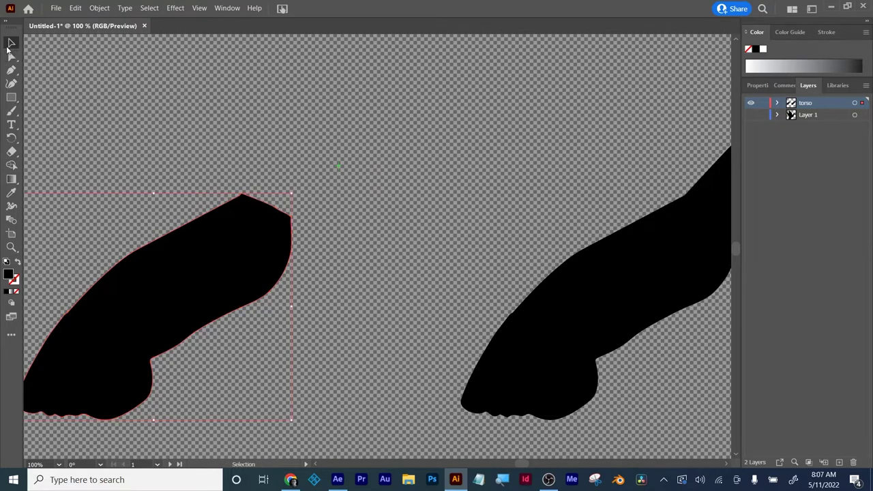
{"action": "left_click", "coordinate": [11, 56]}
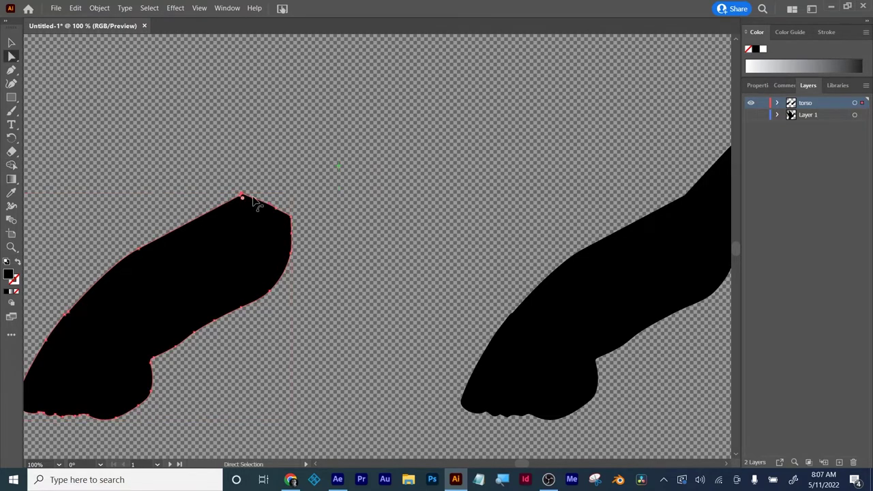
{"action": "left_click_drag", "start_coordinate": [277, 205], "coordinate": [289, 209]}
{"action": "left_click_drag", "start_coordinate": [243, 194], "coordinate": [251, 196]}
{"action": "key", "text": "ctrl+z"}
{"action": "left_click", "coordinate": [306, 178]}
{"action": "key", "text": "ctrl+0"}
Draw a closed Pen shape over the torso of the second body copy, curving below the neck to leave the head uncovered.
{"action": "left_click", "coordinate": [526, 296]}
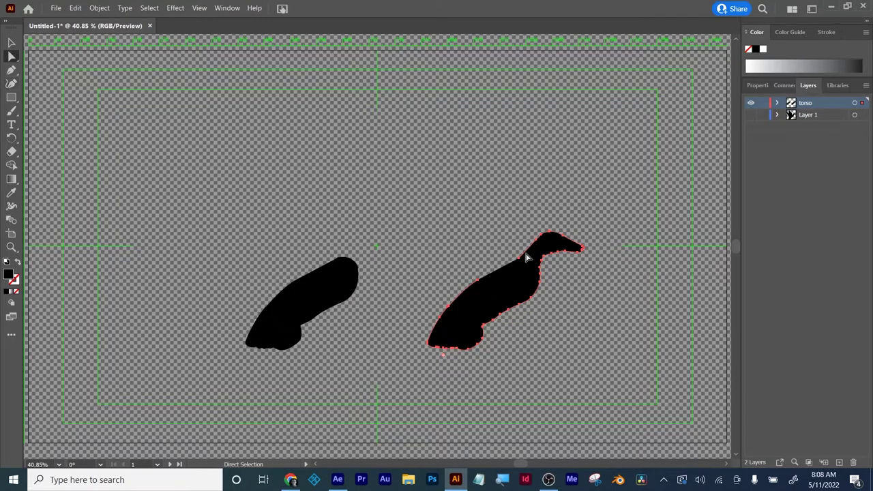
{"action": "double_click", "coordinate": [11, 247]}
{"action": "left_click", "coordinate": [11, 70]}
{"action": "left_click", "coordinate": [159, 346]}
{"action": "left_click", "coordinate": [193, 420]}
{"action": "left_click", "coordinate": [354, 425]}
{"action": "left_click", "coordinate": [509, 347]}
{"action": "left_click", "coordinate": [493, 203]}
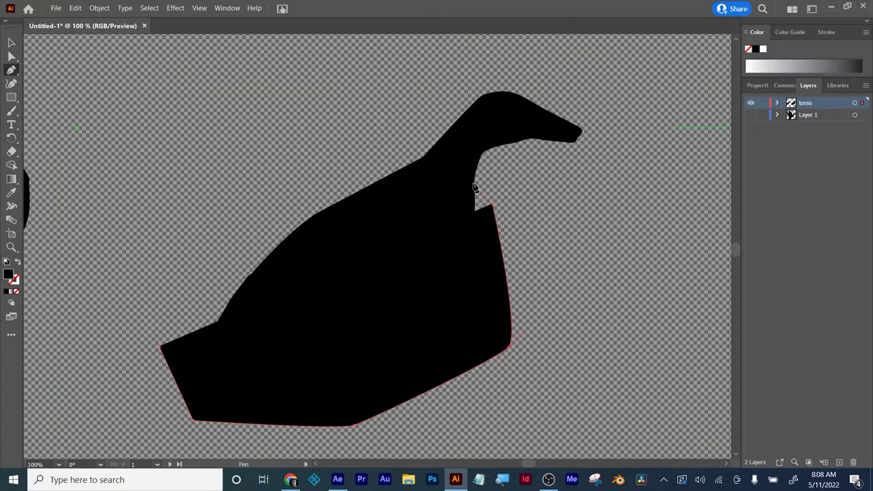
{"action": "left_click", "coordinate": [475, 184]}
{"action": "left_click", "coordinate": [401, 127]}
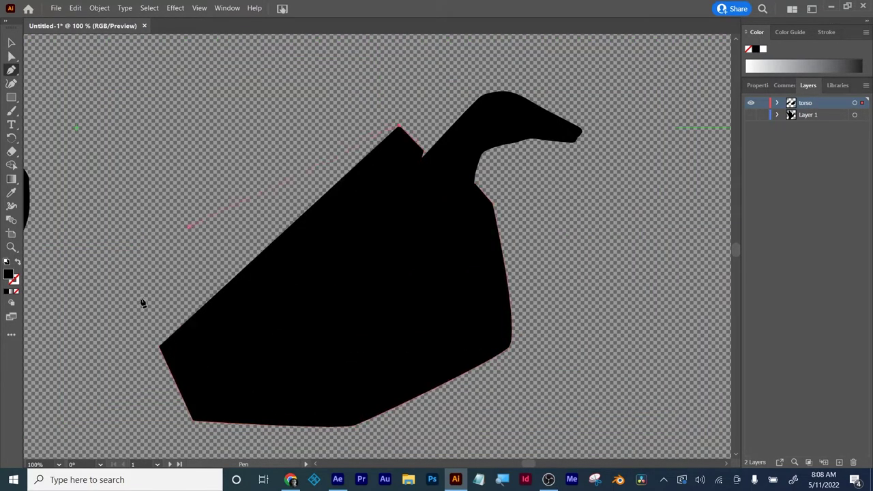
{"action": "left_click", "coordinate": [189, 225]}
{"action": "left_click", "coordinate": [161, 349]}
{"action": "key", "text": "v"}
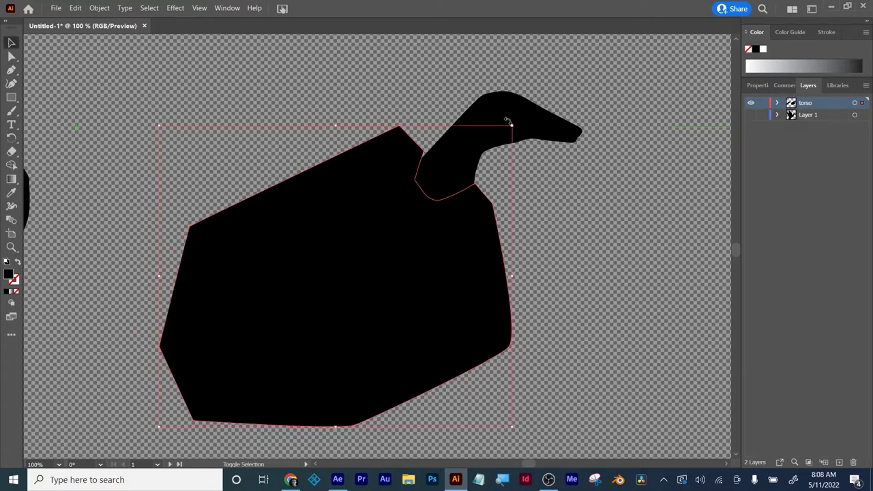
Cut the torso and its covering shape away from the second body copy with the Shape Builder, keeping the head and neck.
{"action": "left_click", "coordinate": [522, 116], "text": "shift"}
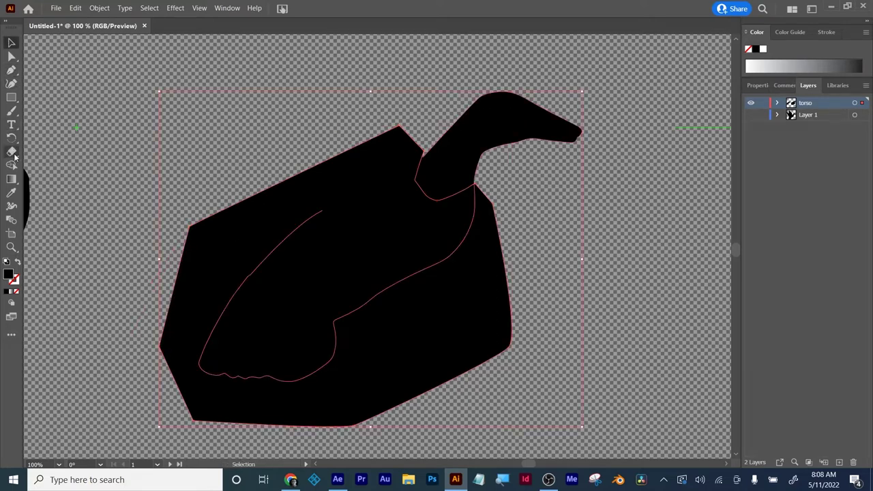
{"action": "left_click", "coordinate": [11, 165]}
{"action": "mouse_move", "coordinate": [215, 242]}
{"action": "left_mouse_down"}
{"action": "mouse_move", "coordinate": [230, 257]}
{"action": "mouse_move", "coordinate": [440, 340]}
{"action": "left_mouse_up"}
Round off the cut base of the head-and-neck piece by smoothing and adjusting its lower anchor points.
{"action": "key", "text": "ctrl+="}
{"action": "left_click", "coordinate": [12, 70]}
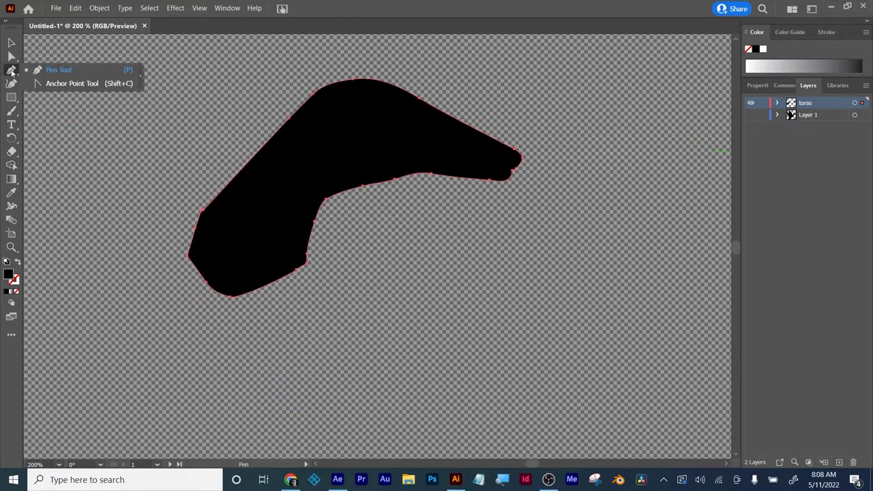
{"action": "left_click", "coordinate": [68, 83]}
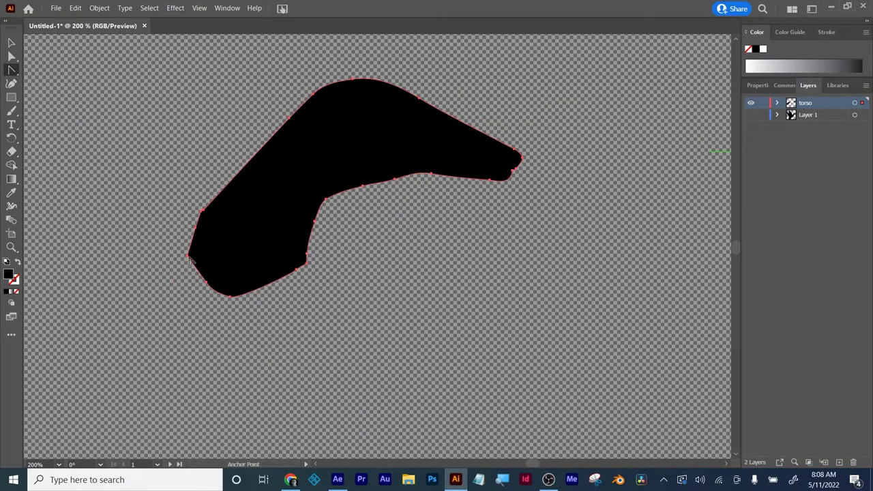
{"action": "left_click_drag", "start_coordinate": [188, 257], "coordinate": [189, 226]}
{"action": "left_click", "coordinate": [12, 56]}
{"action": "left_click_drag", "start_coordinate": [206, 281], "coordinate": [204, 287]}
{"action": "left_click", "coordinate": [279, 300]}
{"action": "left_click_drag", "start_coordinate": [307, 265], "coordinate": [296, 271]}
{"action": "left_click", "coordinate": [401, 292]}
Add a new layer named neck and move the head-and-neck shape onto it from the torso layer.
{"action": "key", "text": "ctrl+0"}
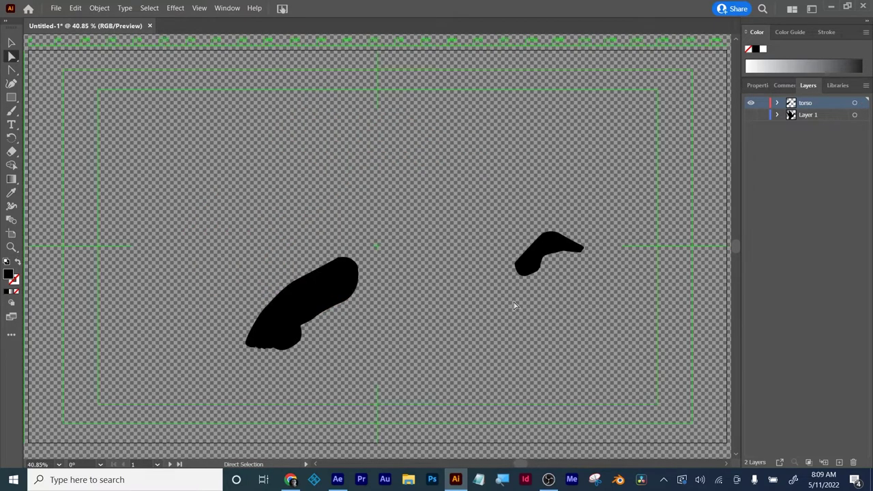
{"action": "left_click", "coordinate": [282, 305]}
{"action": "left_click", "coordinate": [541, 254]}
{"action": "key", "text": "v"}
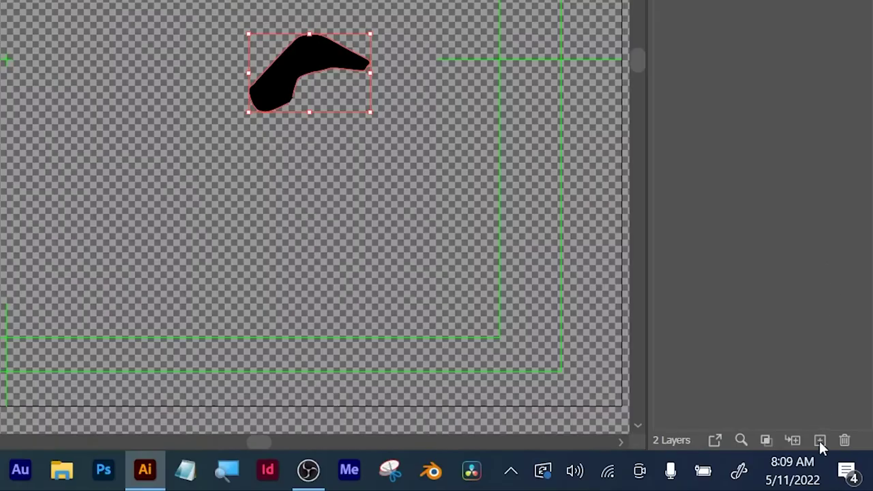
{"action": "left_click", "coordinate": [821, 440]}
{"action": "double_click", "coordinate": [808, 102]}
{"action": "type", "text": "neck"}
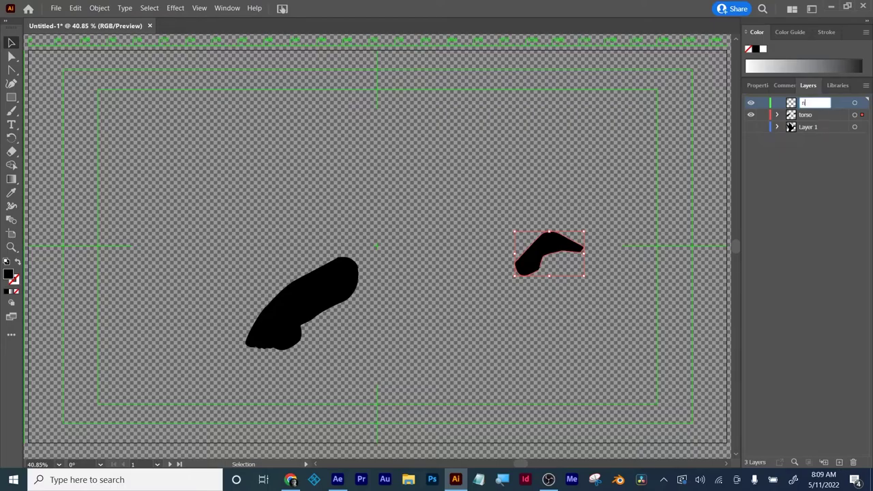
{"action": "key", "text": "Return"}
{"action": "left_click_drag", "start_coordinate": [862, 115], "coordinate": [862, 107]}
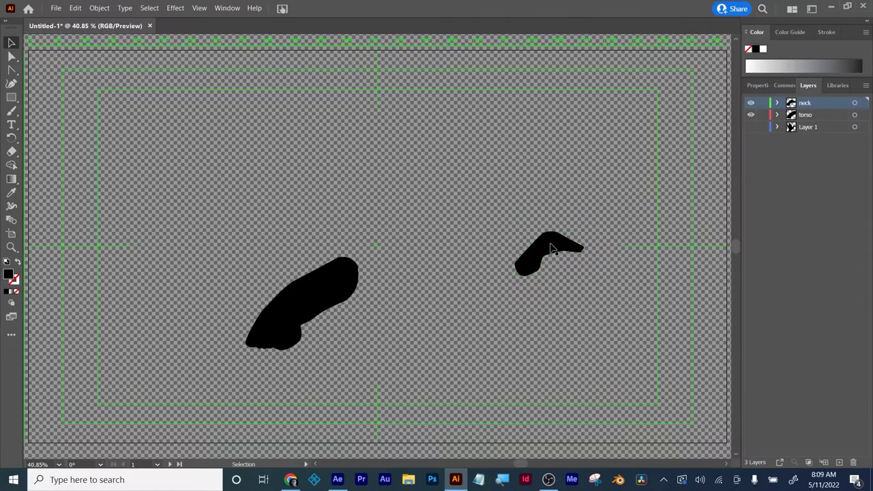
Duplicate the head-and-neck shape on the neck layer, spacing the two copies apart, and select the copy nearer the torso.
{"action": "left_click_drag", "start_coordinate": [552, 248], "coordinate": [572, 244]}
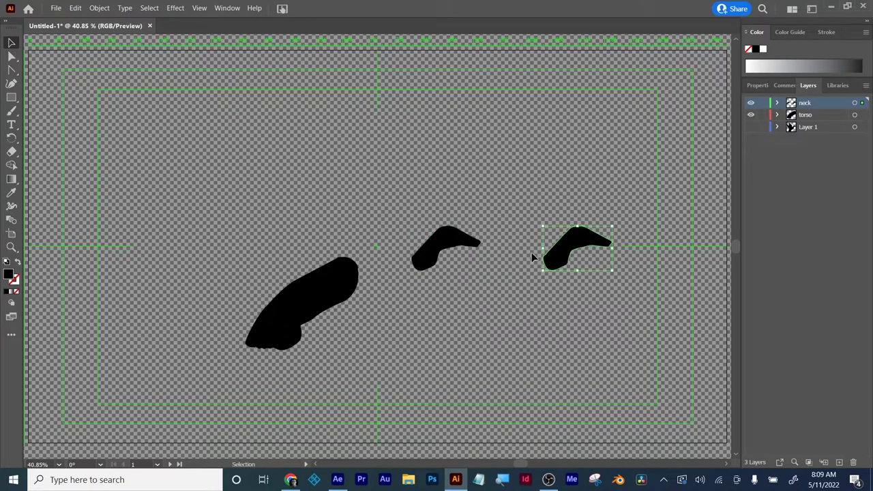
{"action": "left_click", "coordinate": [451, 247]}
Draw a closed Pen shape over the head of the head-and-neck copy nearer the torso, leaving the neck uncovered.
{"action": "key", "text": "z"}
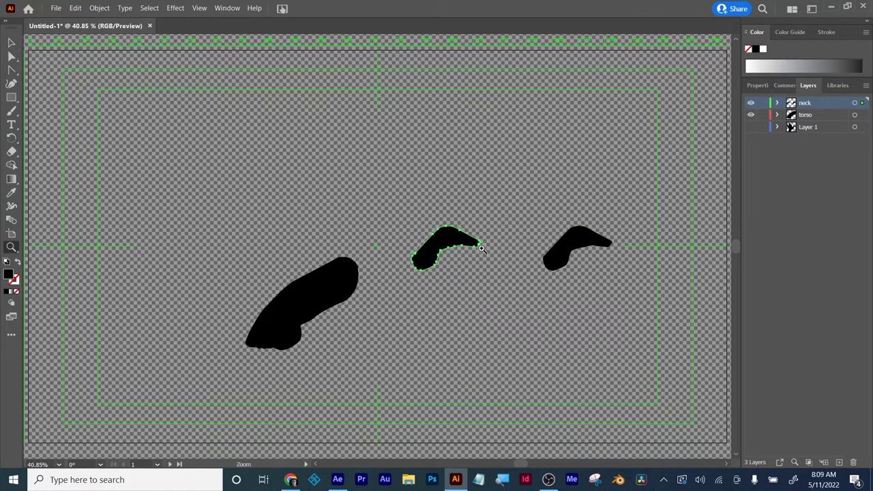
{"action": "left_click", "coordinate": [476, 251]}
{"action": "left_click", "coordinate": [475, 251]}
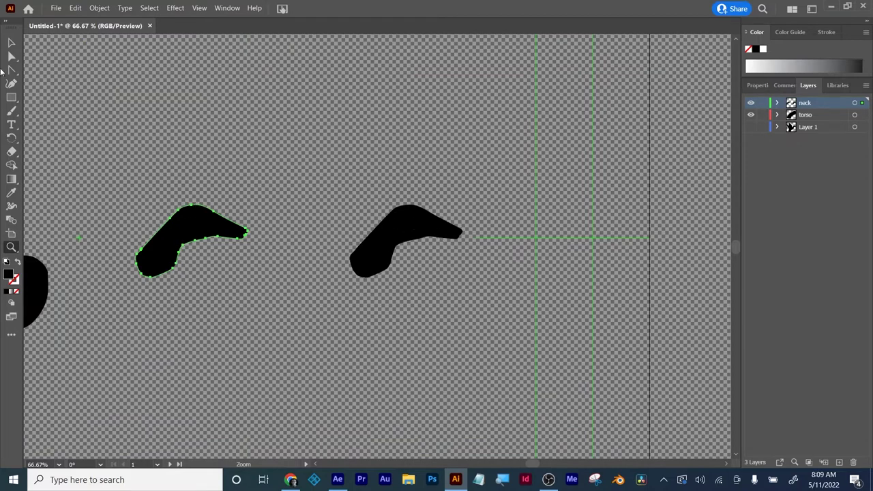
{"action": "left_click", "coordinate": [11, 57]}
{"action": "left_click", "coordinate": [242, 206]}
{"action": "left_click", "coordinate": [11, 84]}
{"action": "left_click", "coordinate": [176, 262]}
{"action": "right_click", "coordinate": [189, 257]}
{"action": "left_click", "coordinate": [191, 262]}
{"action": "left_click", "coordinate": [12, 70]}
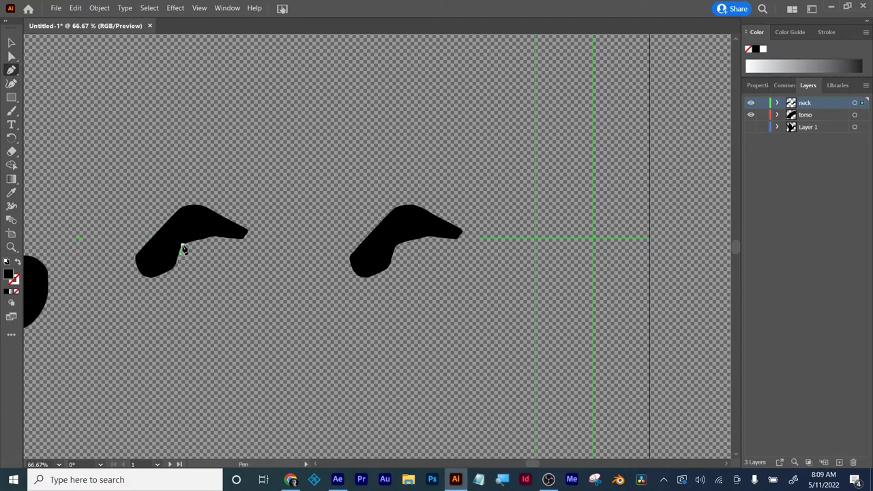
{"action": "left_click", "coordinate": [170, 211]}
{"action": "left_click", "coordinate": [173, 181]}
{"action": "left_click", "coordinate": [218, 176]}
{"action": "left_click", "coordinate": [269, 218]}
{"action": "left_click", "coordinate": [257, 254]}
{"action": "left_click", "coordinate": [211, 258]}
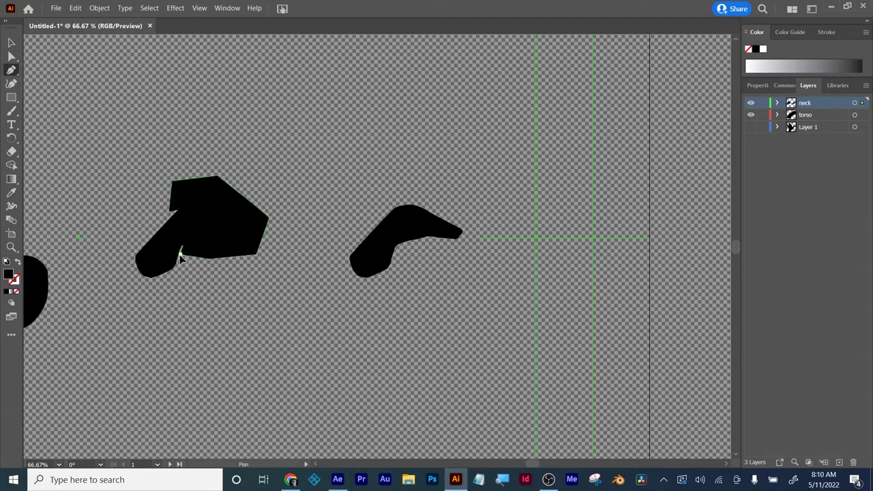
Cut the head and its covering shape away from that copy with the Shape Builder, keeping only the neck.
{"action": "key", "text": "v"}
{"action": "left_click", "coordinate": [142, 260], "text": "shift"}
{"action": "left_click", "coordinate": [11, 165]}
{"action": "left_click_drag", "start_coordinate": [224, 153], "coordinate": [217, 238], "text": "alt"}
Round off the cut upper end of the neck piece by adjusting its corner points.
{"action": "key", "text": "z"}
{"action": "left_click", "coordinate": [193, 217]}
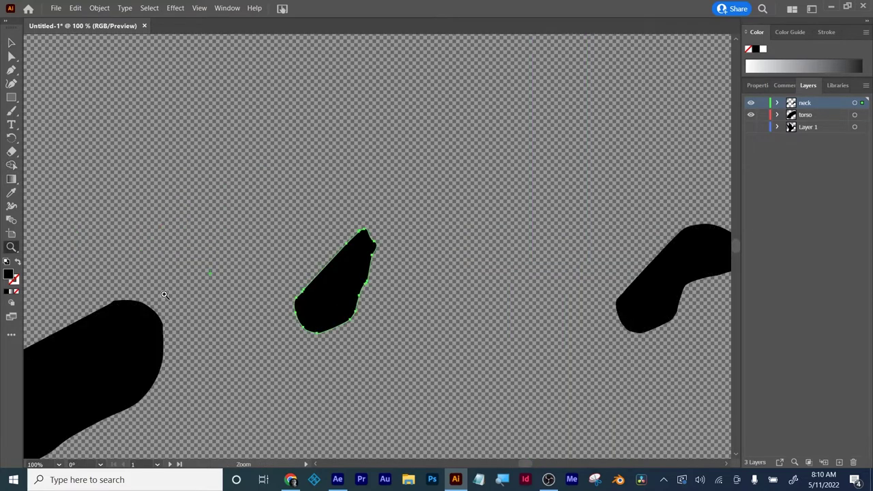
{"action": "left_click", "coordinate": [451, 266]}
{"action": "key", "text": "a"}
{"action": "left_click_drag", "start_coordinate": [260, 200], "coordinate": [268, 188]}
{"action": "left_click", "coordinate": [266, 246]}
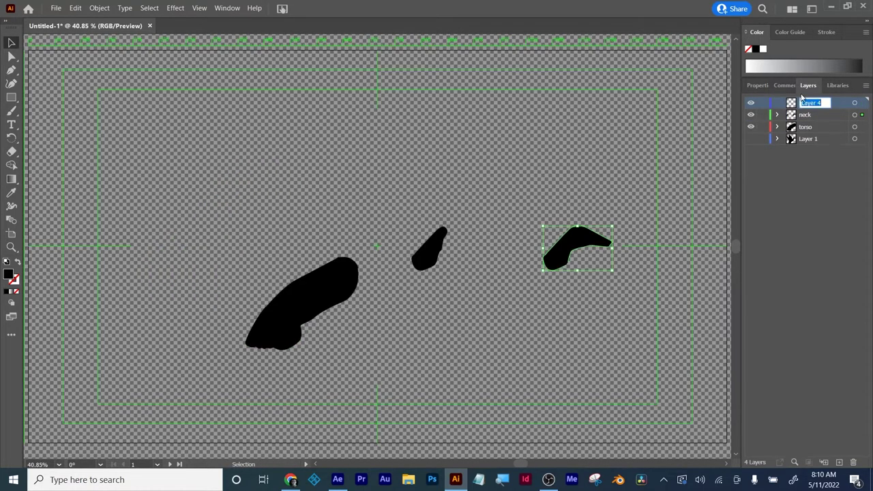
Rename the new layer above the neck layer as head.
{"action": "key", "text": "Return"}
{"action": "key", "text": "a"}
{"action": "key", "text": "Return"}
{"action": "key", "text": "Escape"}
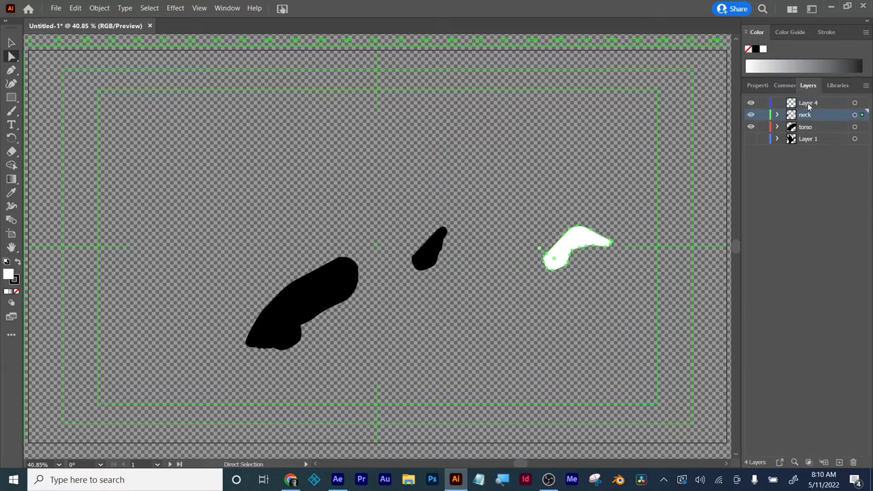
{"action": "double_click", "coordinate": [808, 103]}
{"action": "type", "text": "head"}
Restore the remaining head-and-neck copy's black fill with no stroke and move it onto the head layer.
{"action": "left_click", "coordinate": [606, 209]}
{"action": "left_click", "coordinate": [575, 240]}
{"action": "left_click", "coordinate": [18, 262]}
{"action": "left_click", "coordinate": [15, 280]}
{"action": "left_click", "coordinate": [16, 291]}
{"action": "left_click", "coordinate": [11, 43]}
{"action": "left_click_drag", "start_coordinate": [862, 115], "coordinate": [862, 103]}
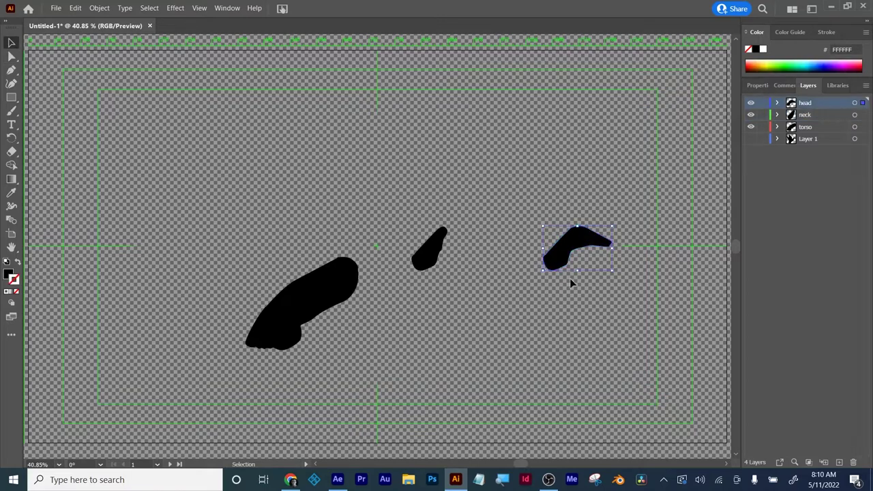
Draw a closed Pen shape over the neck of the copy on the head layer, curving around the back of the head.
{"action": "key", "text": "z"}
{"action": "left_click", "coordinate": [561, 256]}
{"action": "left_click_drag", "start_coordinate": [614, 245], "coordinate": [265, 226]}
{"action": "key", "text": "p"}
{"action": "left_click_drag", "start_coordinate": [222, 178], "coordinate": [217, 185]}
{"action": "left_click_drag", "start_coordinate": [228, 235], "coordinate": [238, 236]}
{"action": "left_click", "coordinate": [251, 254]}
{"action": "left_click", "coordinate": [192, 280]}
{"action": "left_click", "coordinate": [147, 237]}
{"action": "left_click", "coordinate": [221, 180]}
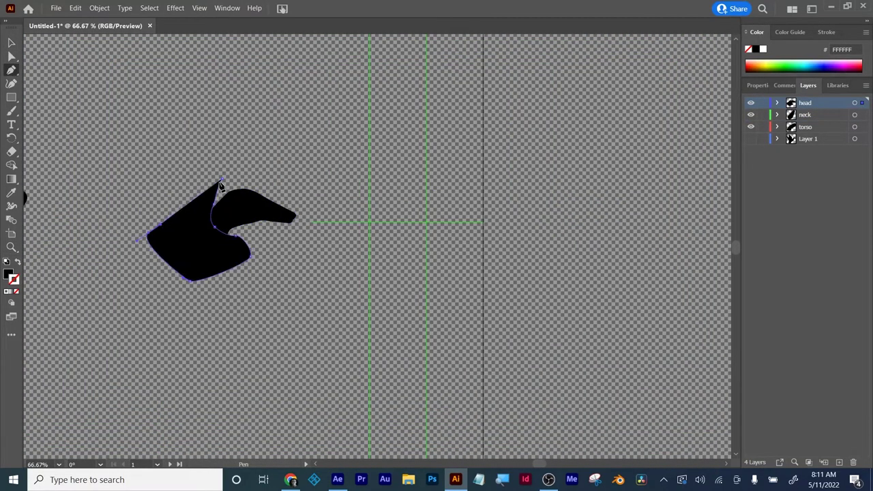
Cut the neck and its covering shape away from the head-layer copy with the Shape Builder, keeping only the head.
{"action": "left_click", "coordinate": [11, 43]}
{"action": "left_click_drag", "start_coordinate": [349, 151], "coordinate": [212, 242]}
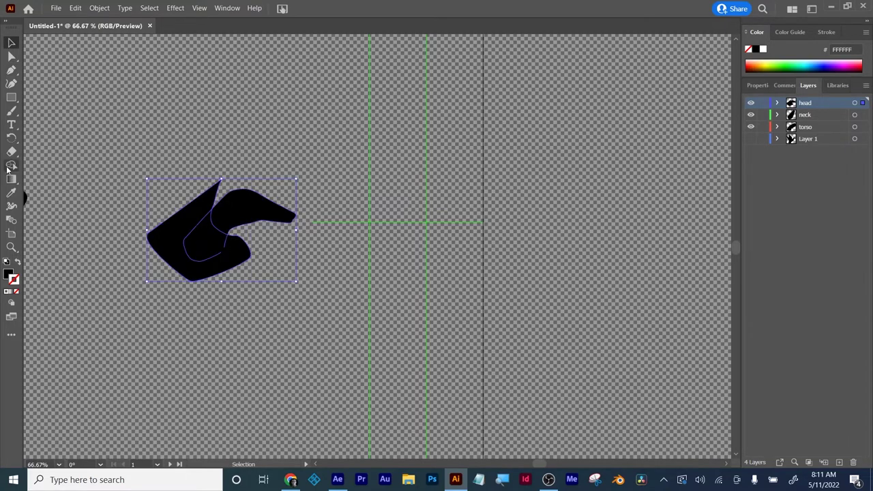
{"action": "left_click", "coordinate": [11, 165]}
{"action": "mouse_move", "coordinate": [158, 318]}
{"action": "left_mouse_down"}
{"action": "mouse_move", "coordinate": [203, 276]}
{"action": "mouse_move", "coordinate": [203, 251]}
{"action": "left_mouse_up"}
{"action": "key", "text": "a"}
{"action": "key", "text": "ctrl+plus"}
{"action": "key", "text": "ctrl+plus"}
{"action": "key", "text": "ctrl+plus"}
{"action": "left_click", "coordinate": [223, 193]}
{"action": "left_click", "coordinate": [10, 42]}
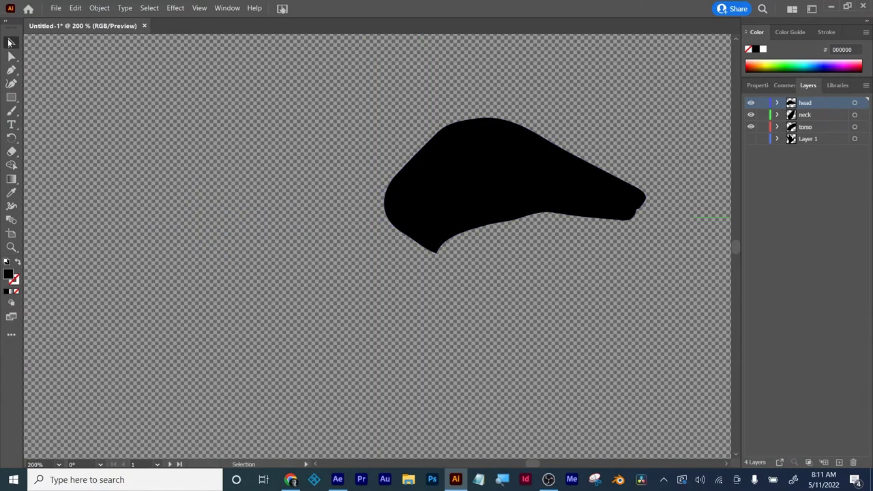
Move the neck piece onto the front end of the torso and the head piece onto the top of the neck.
{"action": "key", "text": "ctrl+0"}
{"action": "left_click", "coordinate": [334, 284]}
{"action": "left_click_drag", "start_coordinate": [429, 261], "coordinate": [360, 260]}
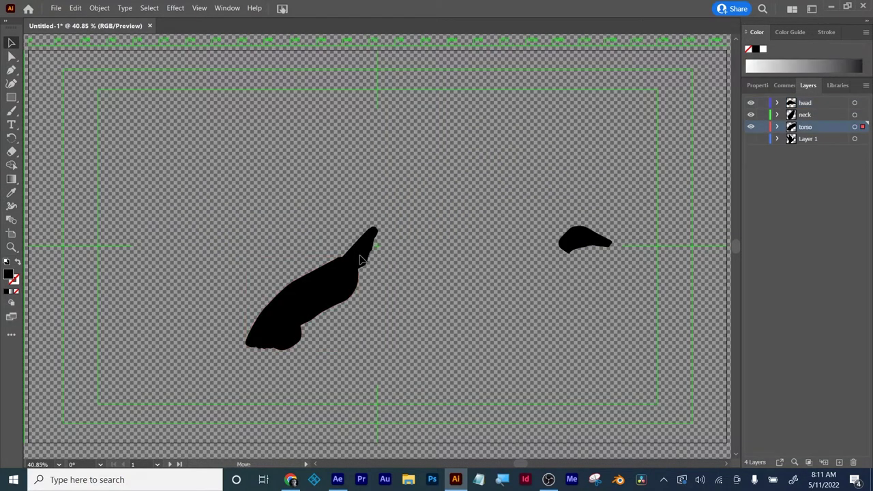
{"action": "left_click_drag", "start_coordinate": [577, 240], "coordinate": [382, 233]}
Adjust the head's lower corner point and shift the head so that it fits flush over the top of the neck.
{"action": "key", "text": "z"}
{"action": "left_click", "coordinate": [386, 233]}
{"action": "double_click", "coordinate": [370, 269]}
{"action": "key", "text": "a"}
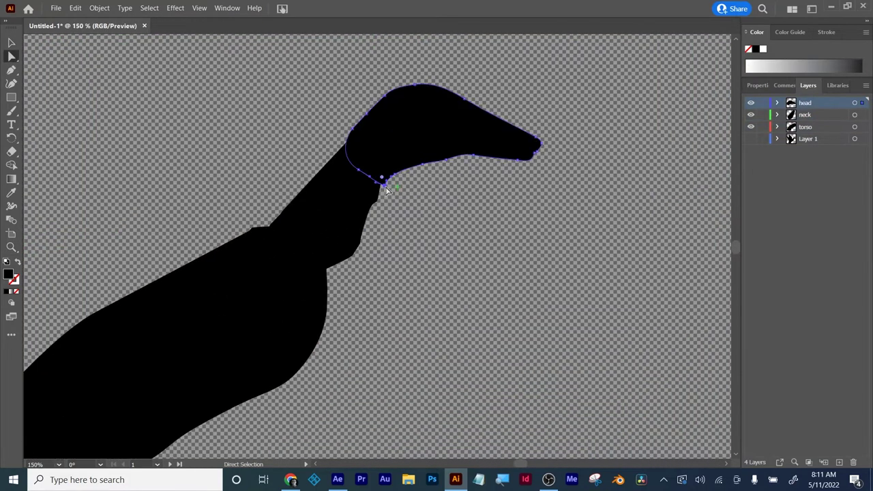
{"action": "left_click_drag", "start_coordinate": [385, 187], "coordinate": [380, 180]}
{"action": "left_click", "coordinate": [353, 204]}
{"action": "left_click_drag", "start_coordinate": [438, 134], "coordinate": [431, 148]}
{"action": "left_click", "coordinate": [435, 268]}
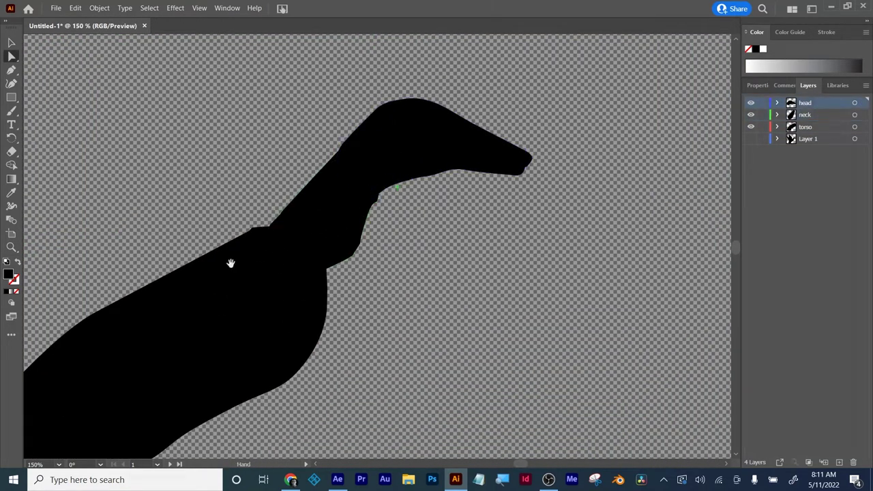
Show only Layer 1 and duplicate the full bird silhouette beside the original.
{"action": "left_click_drag", "start_coordinate": [217, 265], "coordinate": [294, 200]}
{"action": "key", "text": "ctrl+0"}
{"action": "left_click", "coordinate": [752, 138], "text": "alt"}
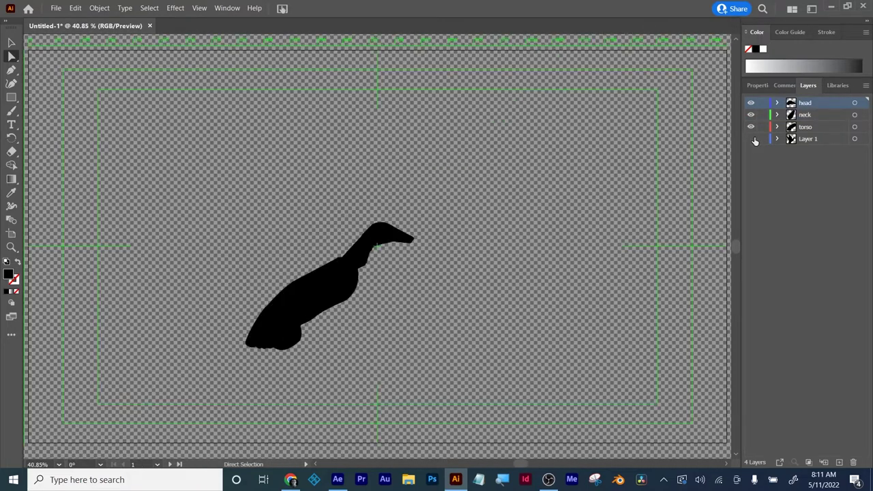
{"action": "left_click", "coordinate": [803, 139]}
{"action": "left_click", "coordinate": [209, 212]}
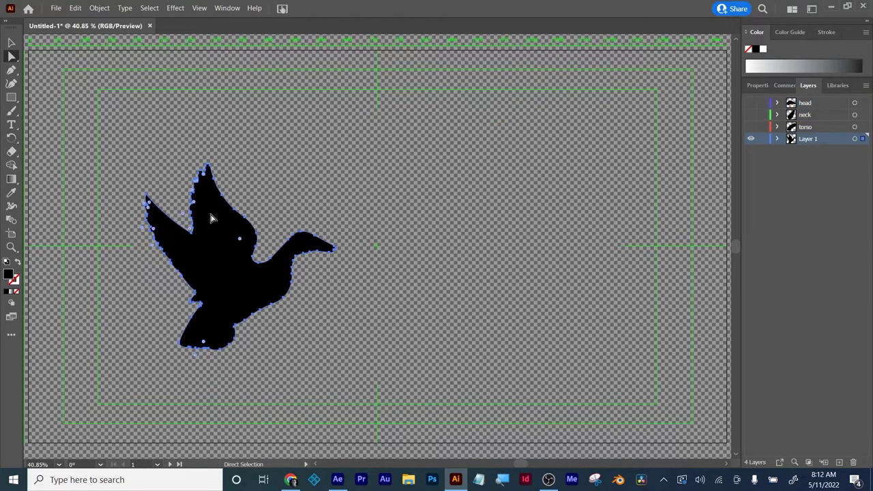
{"action": "left_click_drag", "start_coordinate": [214, 228], "coordinate": [425, 227]}
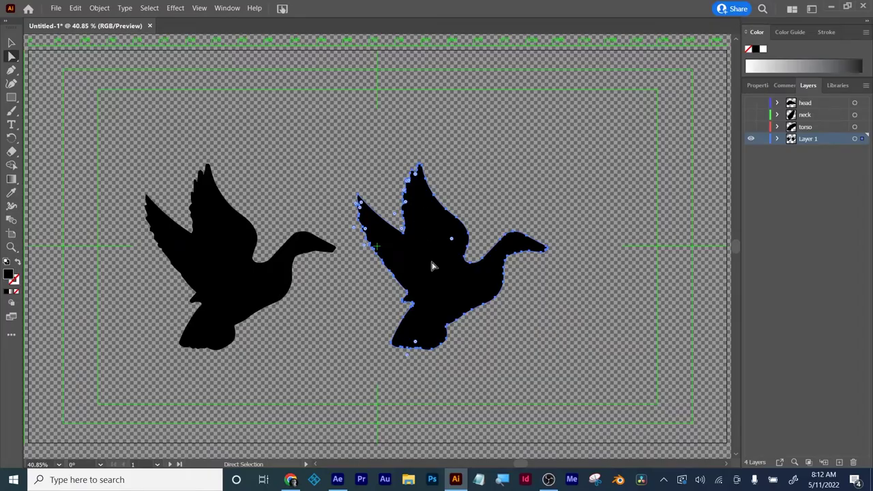
Name the new layer front wing, move the duplicated bird onto it and hide Layer 1.
{"action": "type", "text": "ront wing"}
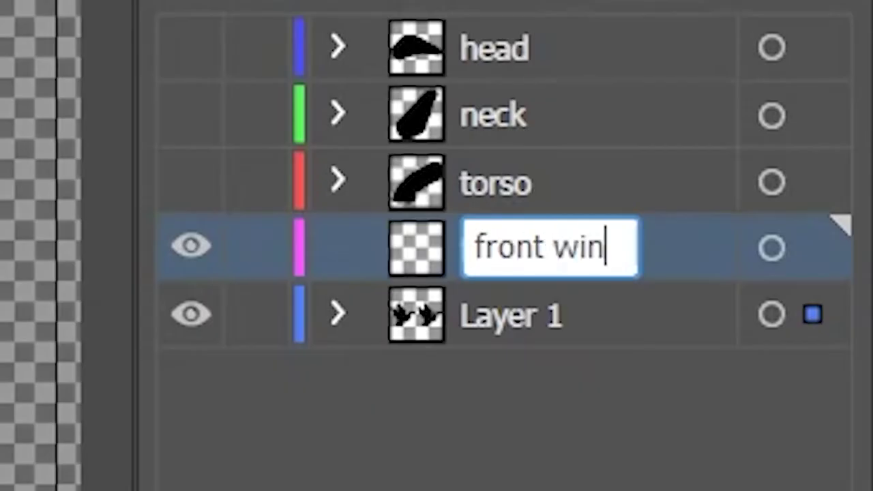
{"action": "left_click_drag", "start_coordinate": [864, 150], "coordinate": [863, 144]}
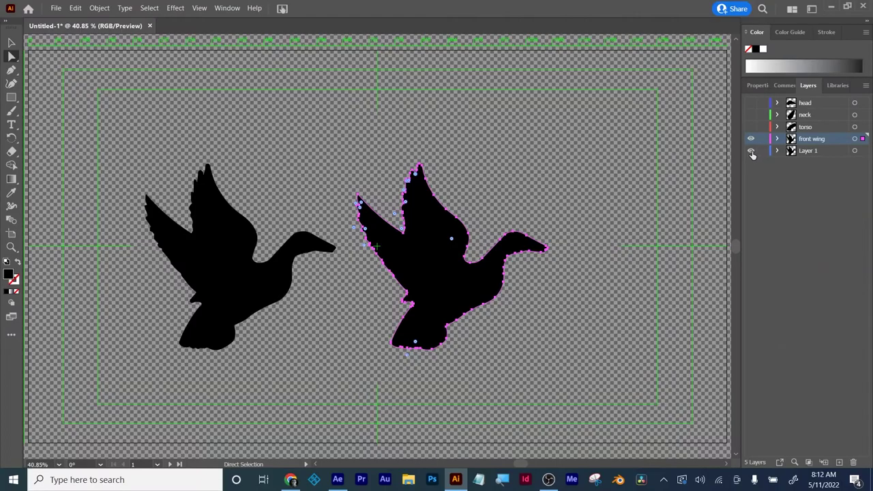
{"action": "left_click", "coordinate": [751, 150]}
{"action": "left_click", "coordinate": [795, 151]}
Draw a closed Pen shape on the front wing layer covering the rear wing, body, tail and head, leaving the front wing uncovered.
{"action": "key", "text": "z"}
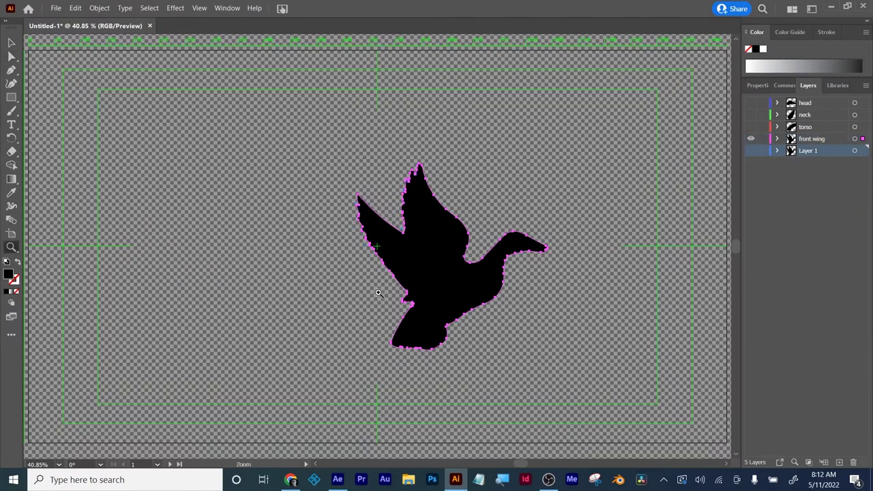
{"action": "left_click", "coordinate": [378, 298]}
{"action": "left_click", "coordinate": [425, 281]}
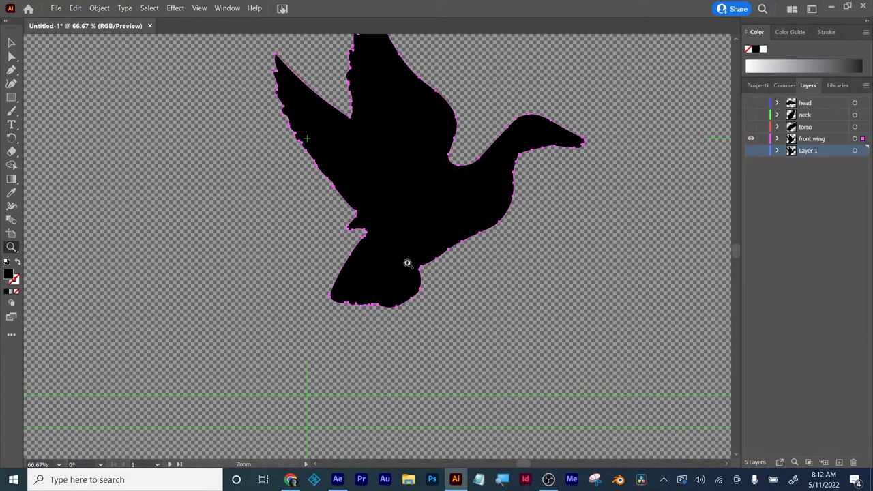
{"action": "left_click_drag", "start_coordinate": [446, 202], "coordinate": [340, 287]}
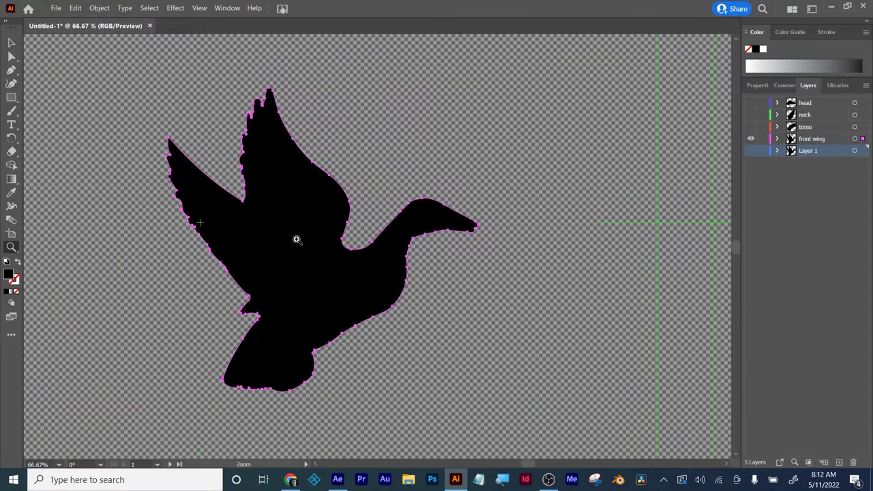
{"action": "left_click", "coordinate": [12, 70]}
{"action": "left_click", "coordinate": [226, 128], "text": "ctrl"}
{"action": "left_click", "coordinate": [813, 139]}
{"action": "left_click", "coordinate": [225, 111]}
{"action": "left_click", "coordinate": [227, 174]}
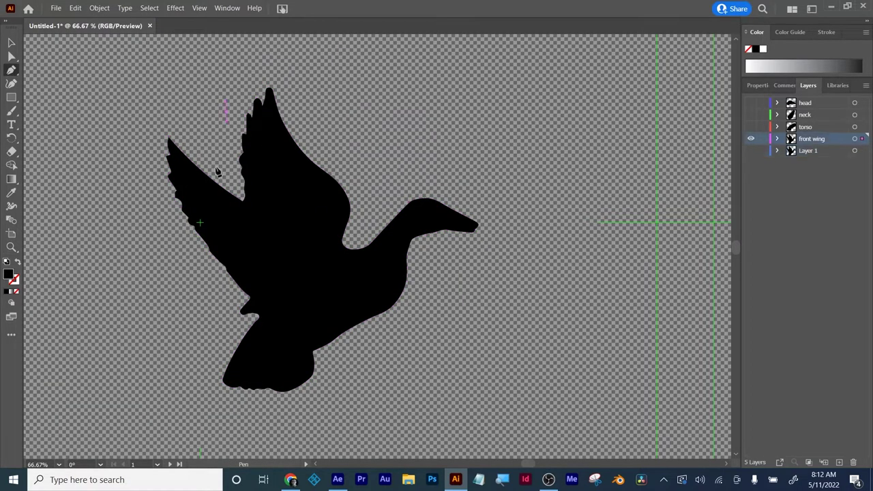
{"action": "left_click", "coordinate": [240, 204]}
{"action": "left_click", "coordinate": [236, 220]}
{"action": "left_click", "coordinate": [253, 252]}
{"action": "left_click", "coordinate": [289, 315]}
{"action": "left_click", "coordinate": [361, 208]}
{"action": "left_click", "coordinate": [377, 162]}
{"action": "left_click", "coordinate": [462, 170]}
{"action": "left_click", "coordinate": [512, 225]}
{"action": "left_click", "coordinate": [438, 405]}
{"action": "left_click", "coordinate": [260, 418]}
{"action": "left_click", "coordinate": [180, 387]}
{"action": "left_click", "coordinate": [119, 157]}
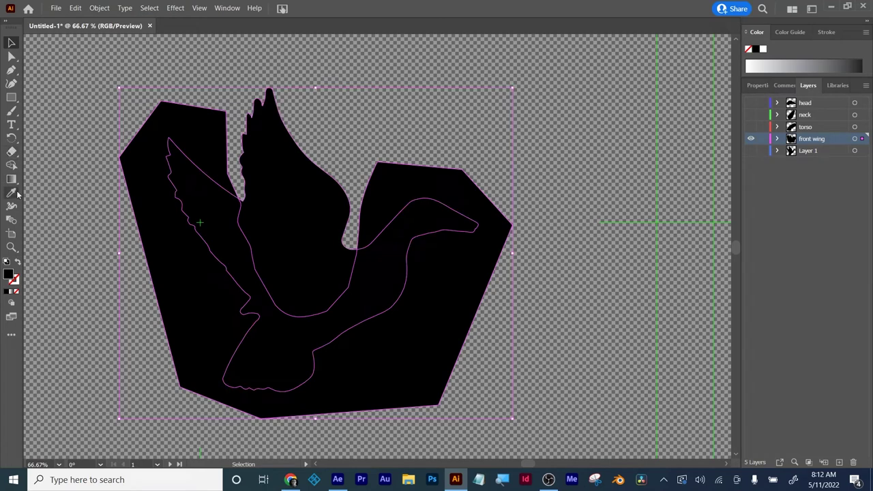
Cut away everything except the front wing with the Shape Builder.
{"action": "left_click", "coordinate": [11, 166]}
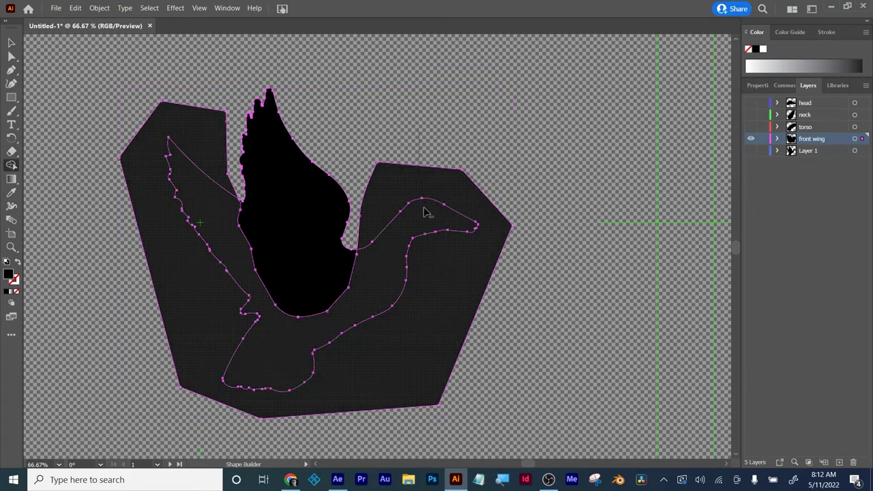
{"action": "left_click", "coordinate": [421, 239], "text": "alt"}
Adjust the sharp corner anchor at the notch on the front wing's lower front edge, pulling its edge toward the curve above.
{"action": "key", "text": "a"}
{"action": "scroll", "coordinate": [347, 252], "scroll_direction": "up", "scroll_amount": 3}
{"action": "left_click", "coordinate": [362, 247]}
{"action": "left_click", "coordinate": [367, 248]}
{"action": "left_click", "coordinate": [361, 250]}
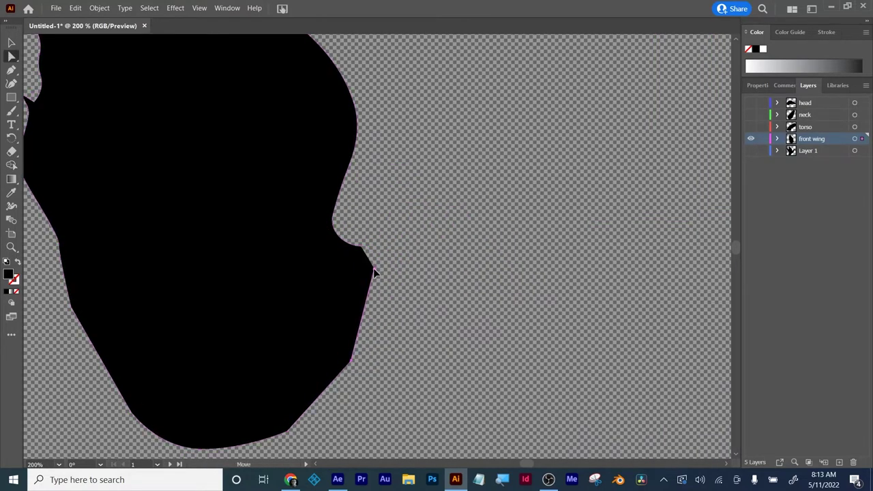
{"action": "key", "text": "v"}
{"action": "left_click_drag", "start_coordinate": [11, 71], "coordinate": [55, 83]}
{"action": "left_click_drag", "start_coordinate": [376, 261], "coordinate": [359, 235]}
{"action": "key", "text": "a"}
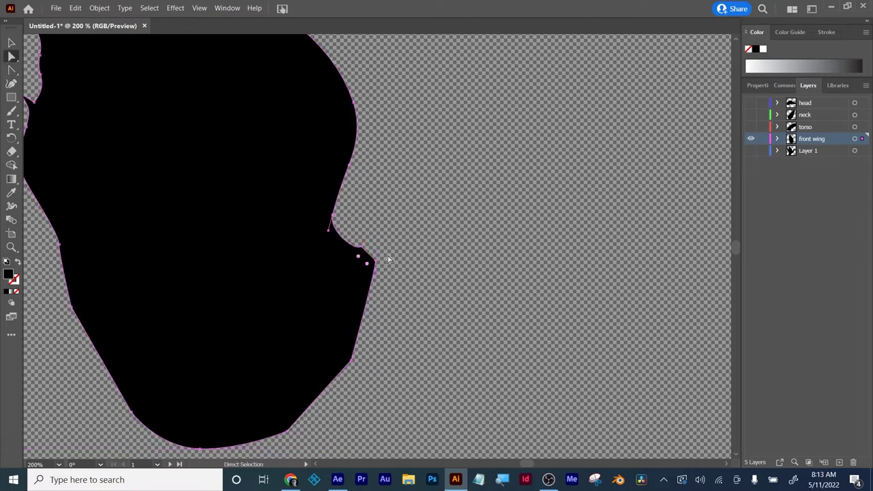
Add an anchor point with the Pen tool on the short edge beside the front wing's notch.
{"action": "left_click", "coordinate": [11, 70]}
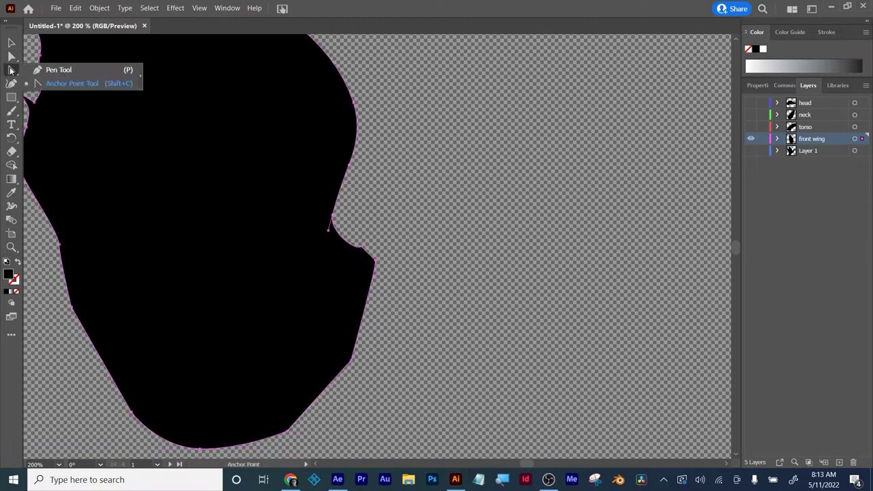
{"action": "left_click", "coordinate": [11, 58]}
{"action": "left_click", "coordinate": [13, 71]}
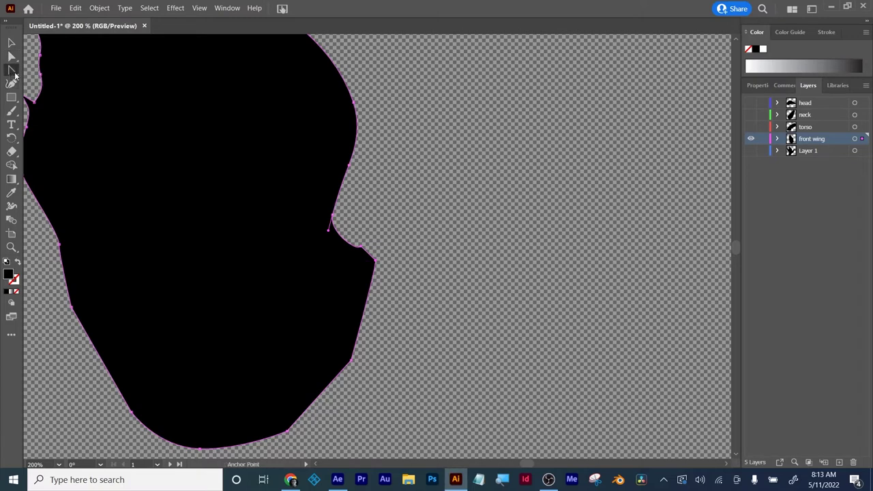
{"action": "left_click", "coordinate": [17, 73]}
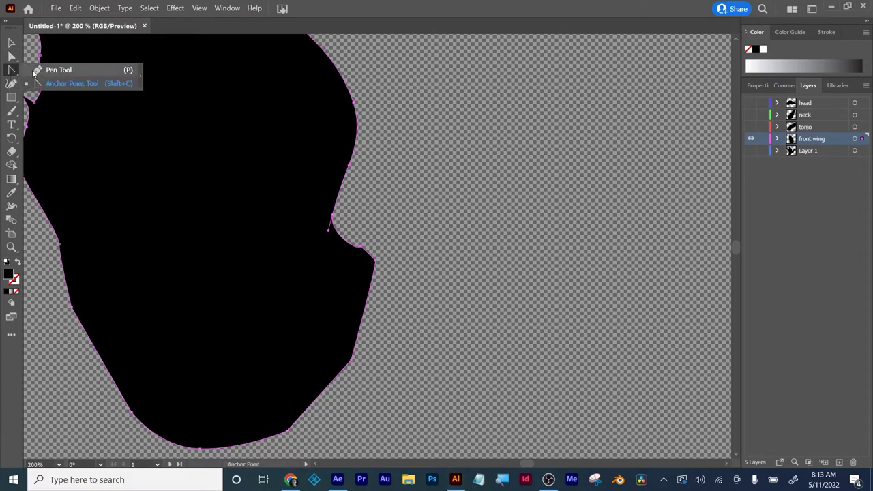
{"action": "left_click", "coordinate": [32, 71]}
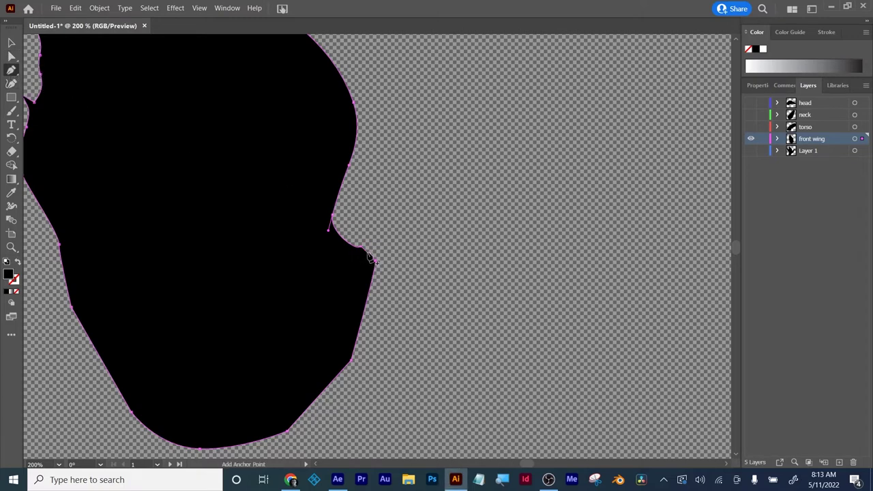
{"action": "left_click", "coordinate": [11, 56]}
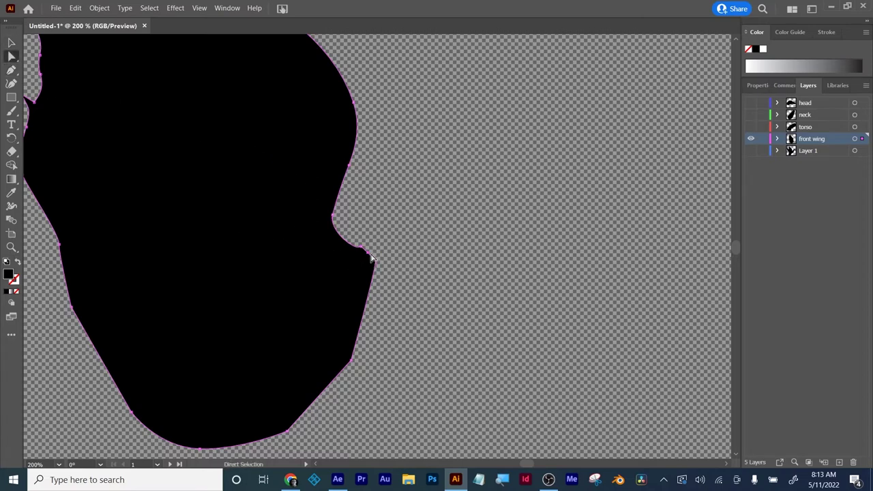
Round the sharp corner below the front wing's notch by converting its anchor points into smooth curves.
{"action": "left_click_drag", "start_coordinate": [11, 69], "coordinate": [82, 80]}
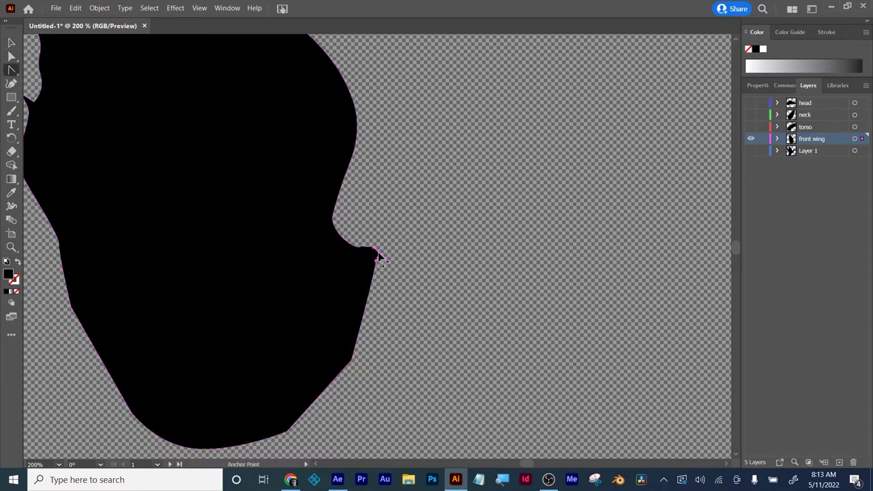
{"action": "key", "text": "ctrl+plus"}
{"action": "mouse_move", "coordinate": [380, 252]}
{"action": "left_mouse_down"}
{"action": "mouse_move", "coordinate": [337, 236]}
{"action": "mouse_move", "coordinate": [378, 245]}
{"action": "left_mouse_up"}
{"action": "left_click", "coordinate": [11, 56]}
{"action": "left_click", "coordinate": [347, 231]}
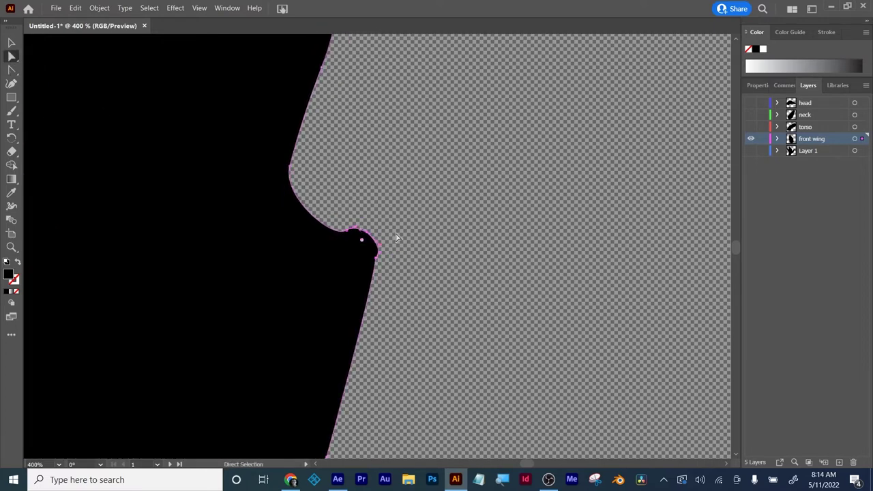
{"action": "key", "text": "ctrl+0"}
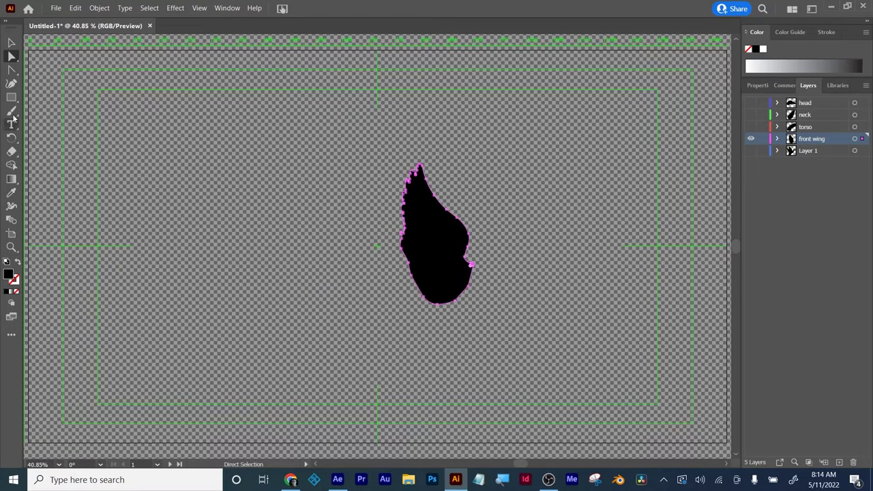
Delete Layer 1 with the original bird silhouette.
{"action": "left_click", "coordinate": [11, 43]}
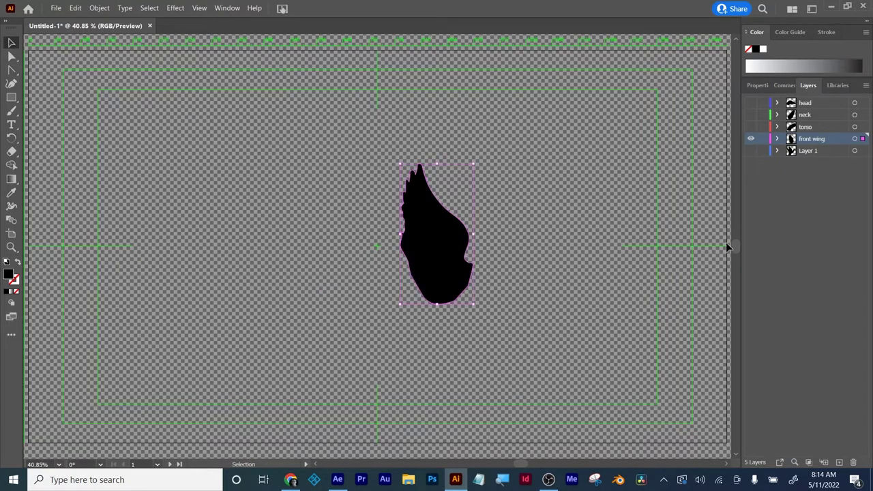
{"action": "left_click", "coordinate": [812, 150]}
{"action": "key", "text": "Delete"}
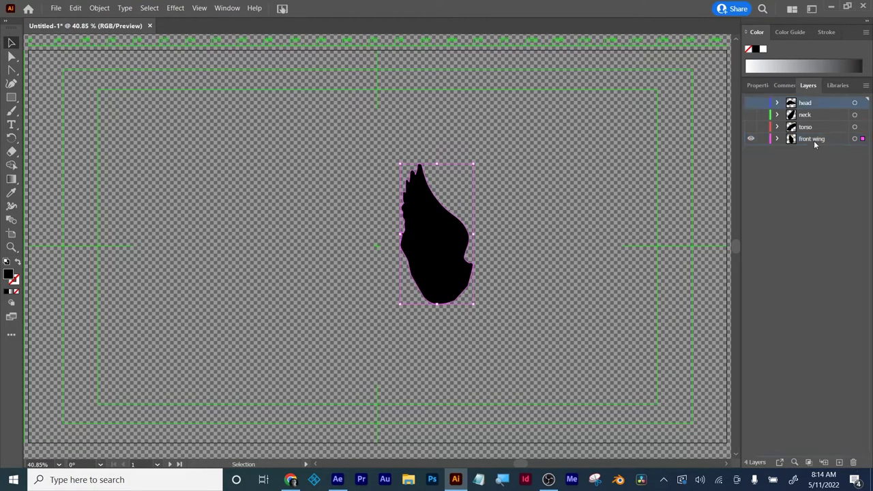
Add a new layer above front wing and place a copy of the wing on it in the same position.
{"action": "left_click", "coordinate": [813, 141]}
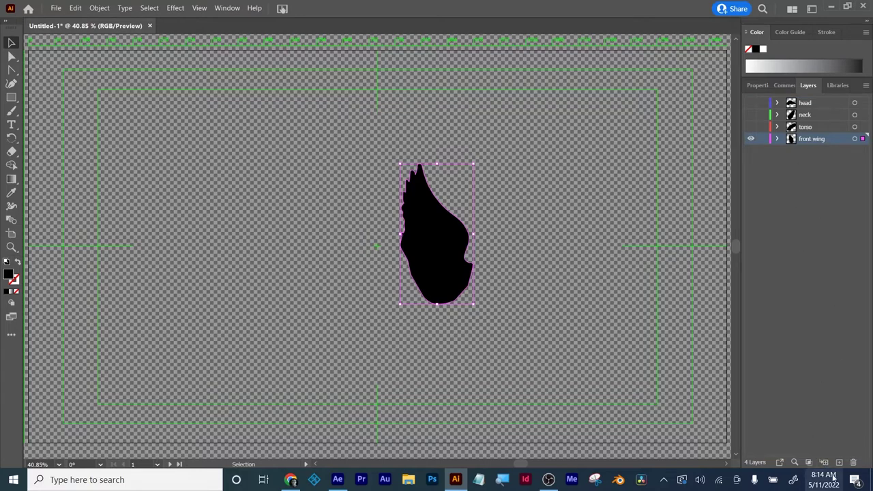
{"action": "left_click", "coordinate": [839, 462]}
{"action": "left_click", "coordinate": [806, 152]}
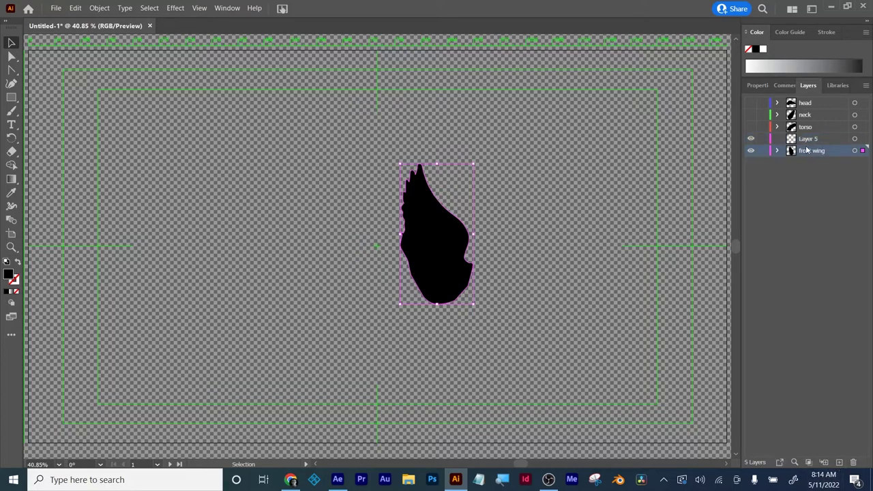
{"action": "key", "text": "a"}
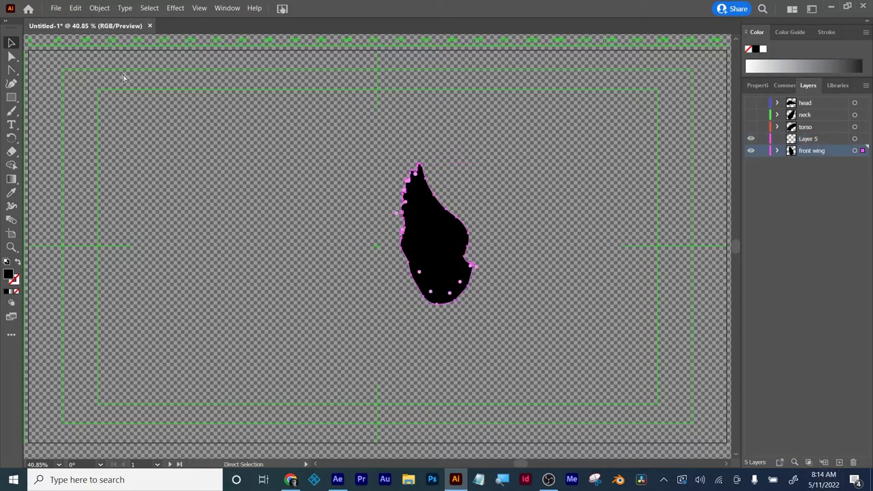
{"action": "key", "text": "v"}
{"action": "left_click", "coordinate": [828, 139]}
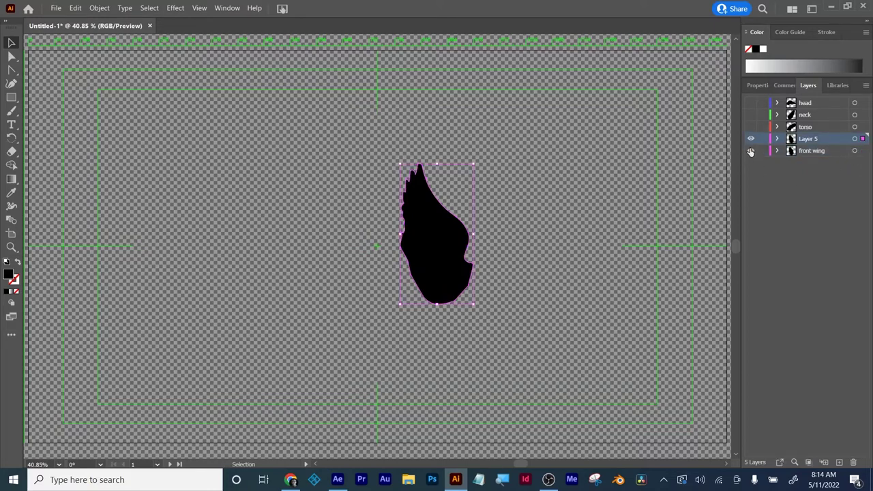
Check the duplicated wing by toggling layer visibility, and rename its layer to back wing.
{"action": "left_click", "coordinate": [751, 150]}
{"action": "left_click", "coordinate": [751, 140]}
{"action": "left_click", "coordinate": [751, 140]}
{"action": "double_click", "coordinate": [804, 139]}
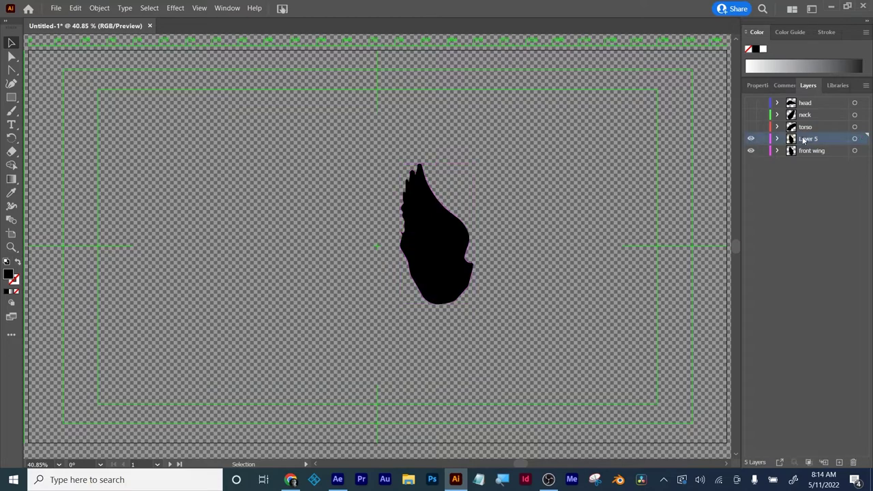
{"action": "type", "text": "back wing"}
{"action": "key", "text": "Return"}
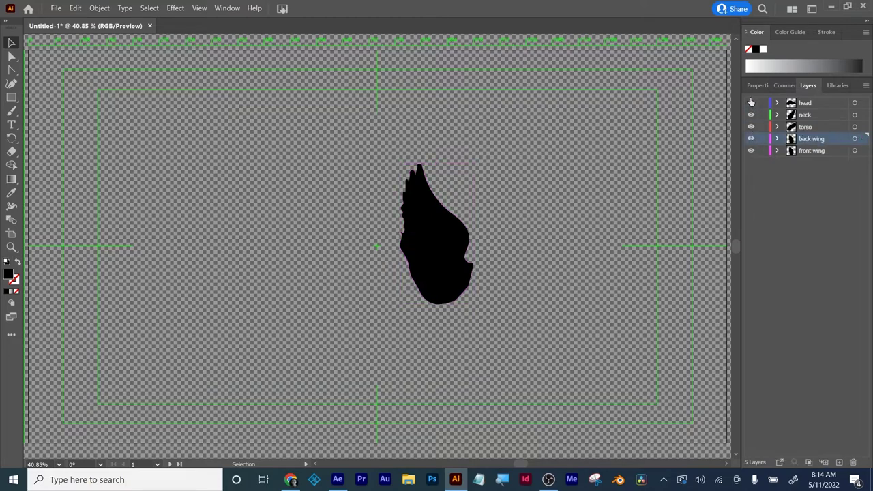
Show the head, neck and torso layers and move both wings together onto the torso.
{"action": "left_click", "coordinate": [751, 102]}
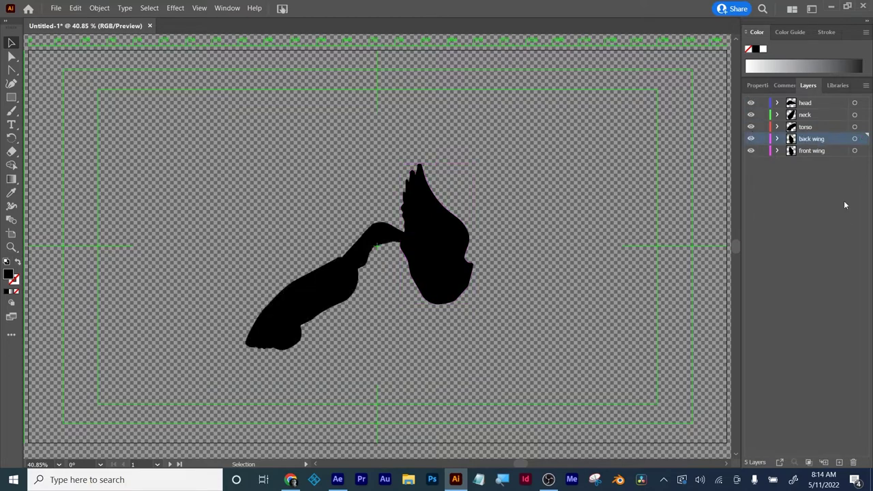
{"action": "left_click", "coordinate": [854, 138]}
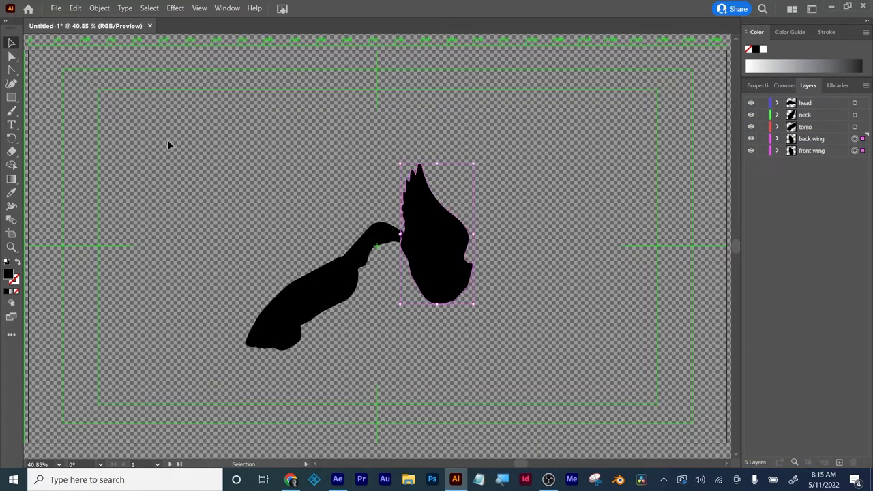
{"action": "left_click_drag", "start_coordinate": [435, 259], "coordinate": [292, 257]}
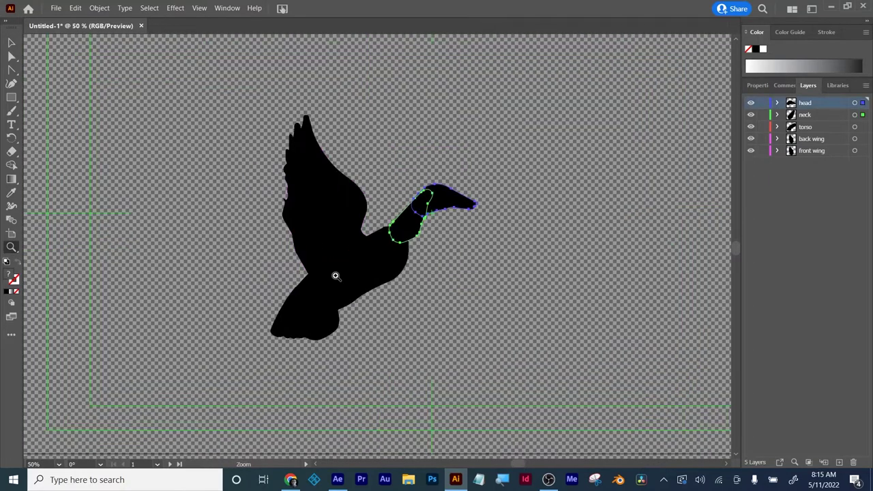
Shift the neck and head together slightly down and toward the torso so the body parts overlap.
{"action": "left_click", "coordinate": [335, 276]}
{"action": "left_click", "coordinate": [417, 240]}
{"action": "left_click_drag", "start_coordinate": [406, 232], "coordinate": [279, 268]}
{"action": "left_click", "coordinate": [11, 43]}
{"action": "left_click_drag", "start_coordinate": [407, 161], "coordinate": [391, 169]}
{"action": "left_click", "coordinate": [426, 179]}
{"action": "left_click_drag", "start_coordinate": [441, 159], "coordinate": [435, 167]}
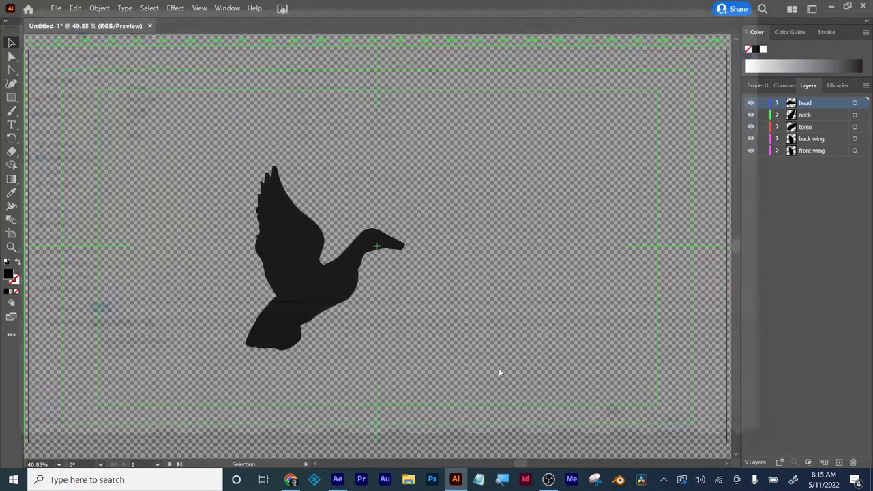
Save the layered bird to the desktop as Bird_AI in Illustrator 2020 format with PDF compatibility.
{"action": "left_click", "coordinate": [684, 427]}
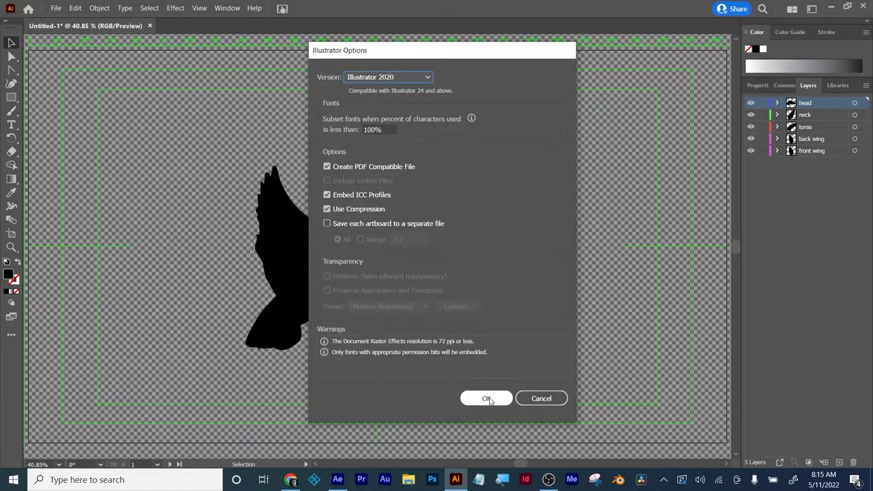
{"action": "left_click", "coordinate": [489, 399]}
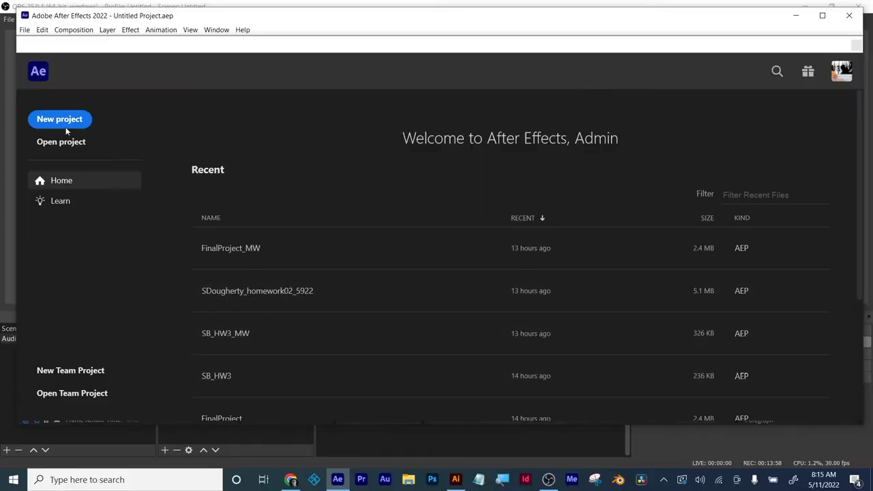
Switch to After Effects, start a new project and set the workspace to Small Screen.
{"action": "left_click", "coordinate": [65, 126]}
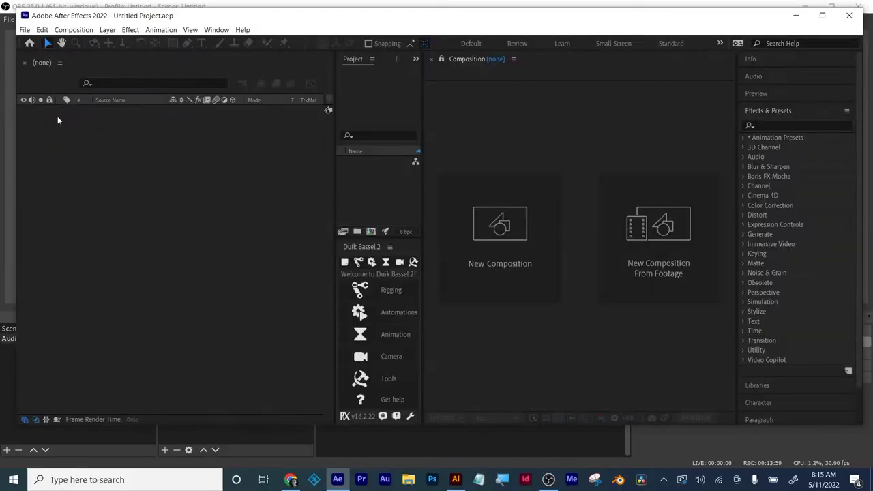
{"action": "left_click", "coordinate": [217, 30]}
{"action": "mouse_move", "coordinate": [222, 42]}
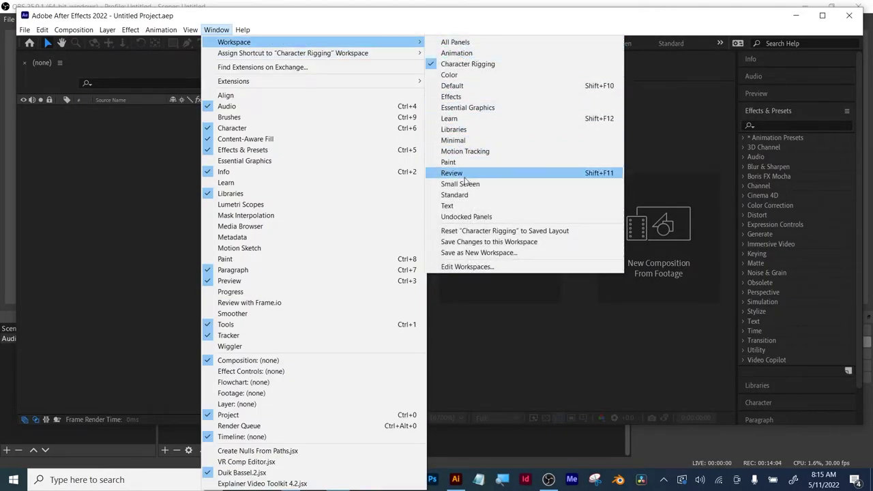
{"action": "left_click", "coordinate": [466, 183]}
Import Bird_AI from the desktop as Composition - Retain Layer Sizes and open the resulting composition.
{"action": "double_click", "coordinate": [103, 261]}
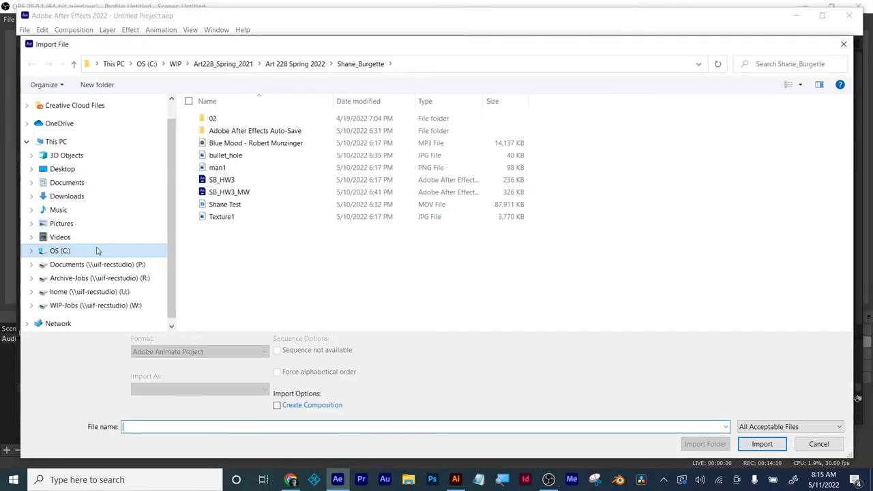
{"action": "left_click", "coordinate": [68, 145]}
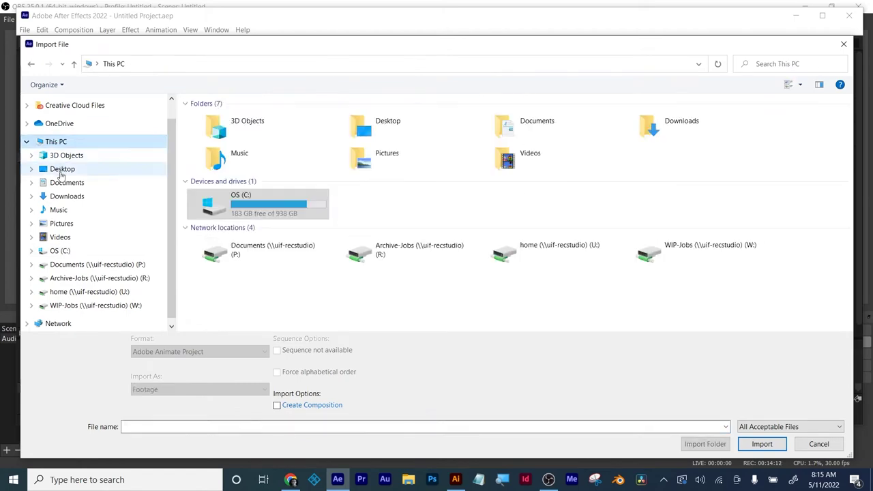
{"action": "left_click", "coordinate": [60, 170]}
{"action": "left_click", "coordinate": [228, 120]}
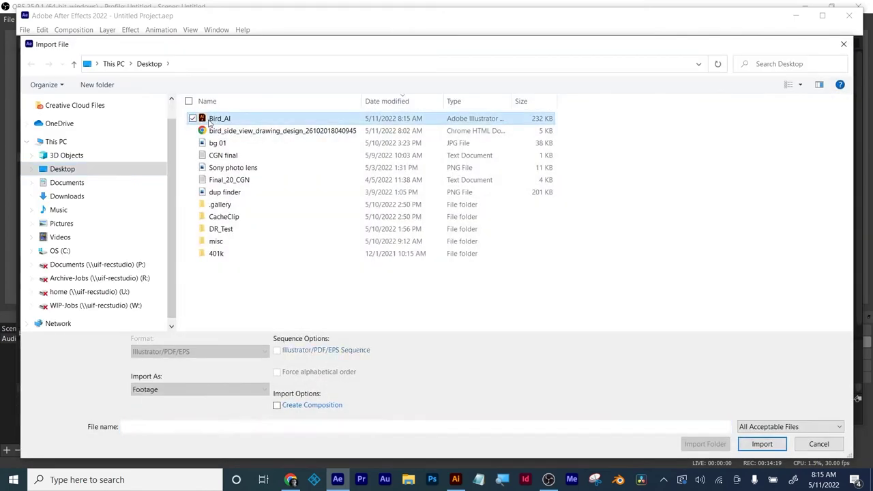
{"action": "left_click", "coordinate": [167, 390]}
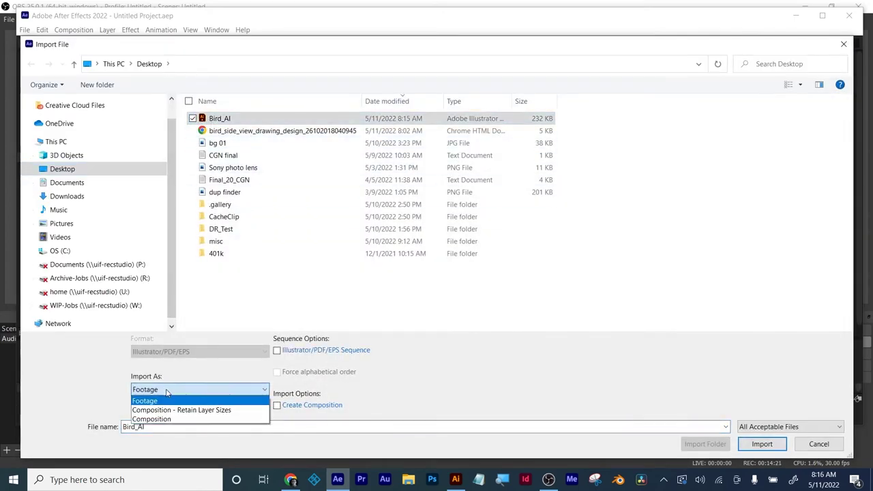
{"action": "left_click", "coordinate": [170, 410]}
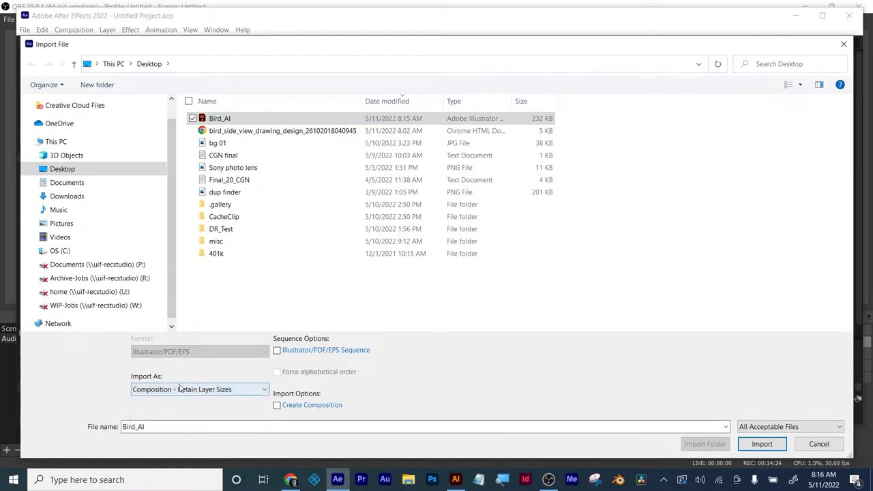
{"action": "left_click", "coordinate": [762, 444]}
{"action": "double_click", "coordinate": [48, 169]}
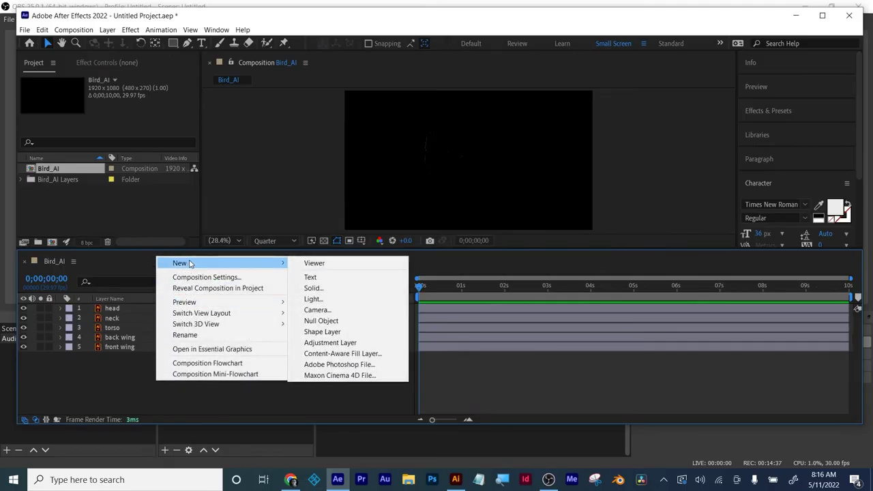
Add a 1920 x 1080 px sky-blue solid and place it beneath all the bird layers as the background.
{"action": "left_click", "coordinate": [312, 288]}
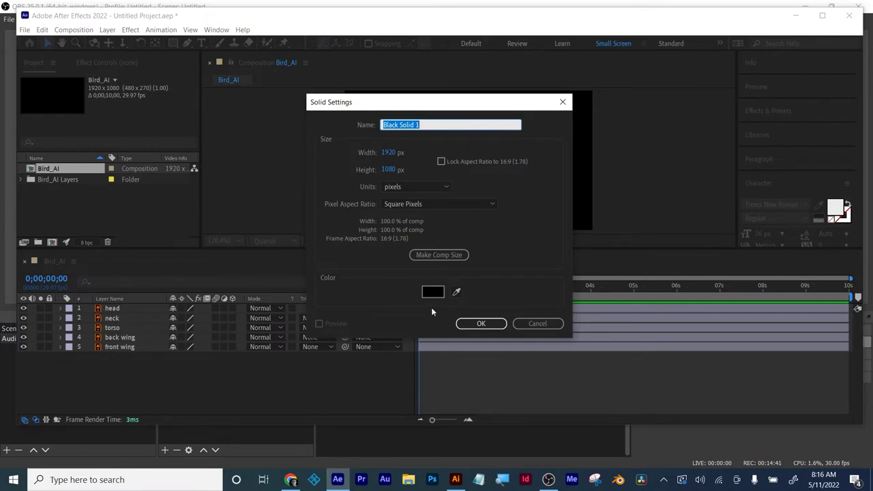
{"action": "left_click", "coordinate": [431, 296]}
{"action": "left_click", "coordinate": [462, 222]}
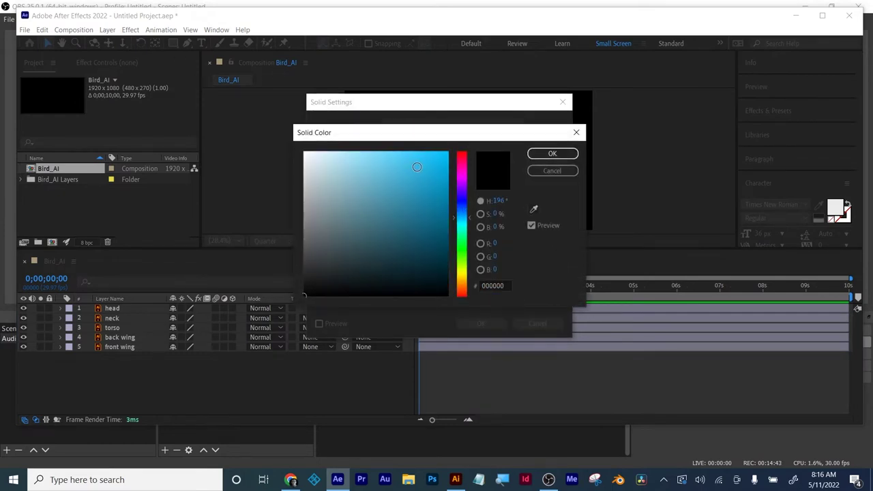
{"action": "left_click", "coordinate": [416, 167]}
{"action": "left_click", "coordinate": [552, 153]}
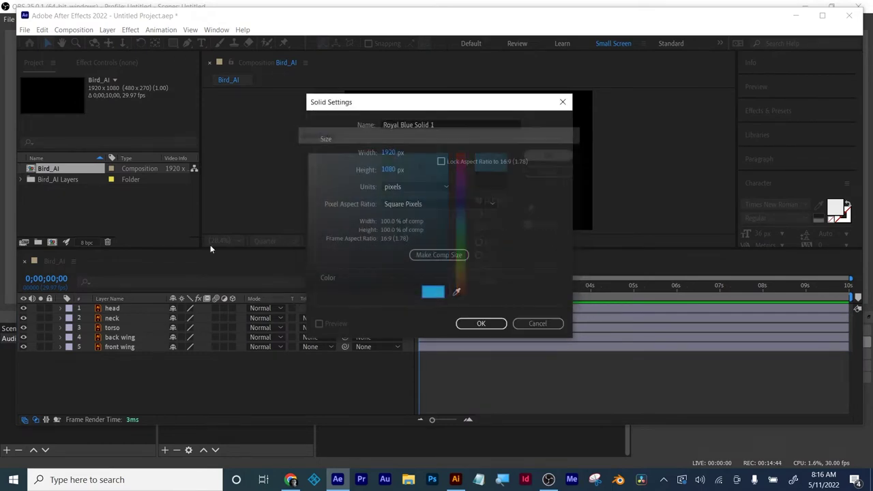
{"action": "left_click", "coordinate": [480, 323]}
{"action": "left_click_drag", "start_coordinate": [125, 309], "coordinate": [125, 372]}
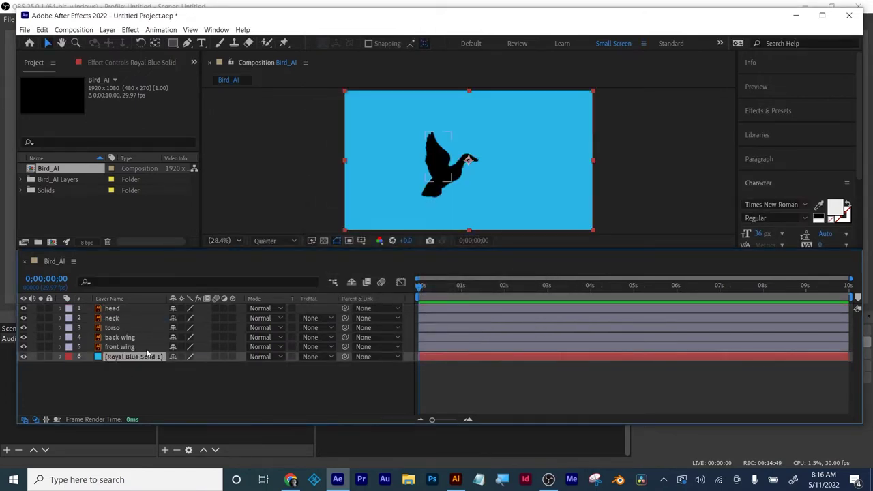
Enlarge the composition view, isolate the front wing with the blue solid, and move the wing's anchor point to its lower base near the torso.
{"action": "left_click_drag", "start_coordinate": [214, 248], "coordinate": [208, 297]}
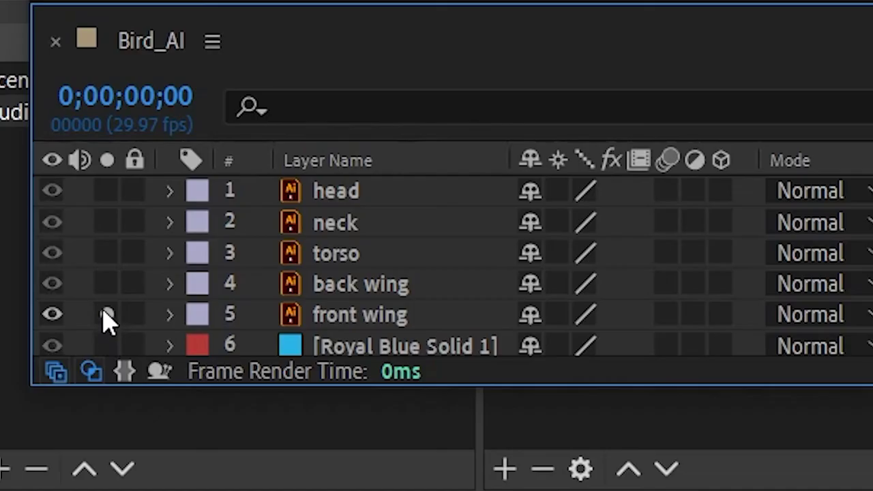
{"action": "left_click", "coordinate": [41, 401]}
{"action": "left_click", "coordinate": [40, 411]}
{"action": "left_click", "coordinate": [425, 183]}
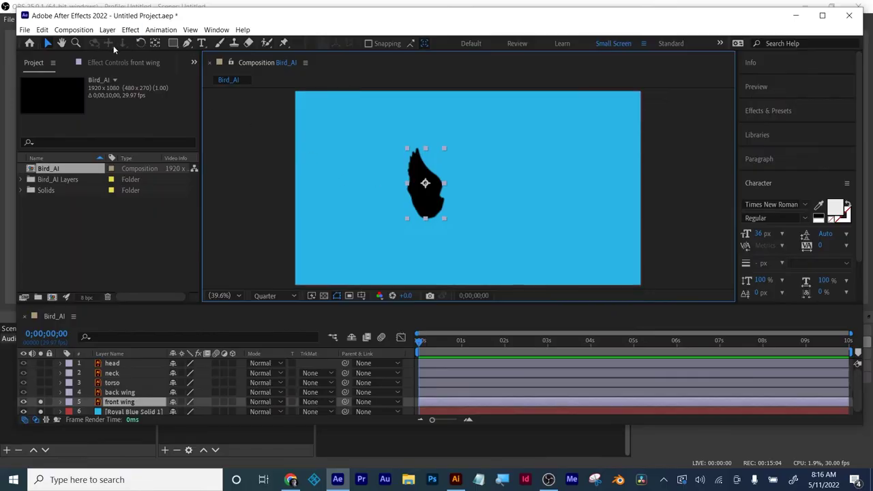
{"action": "left_click", "coordinate": [156, 43]}
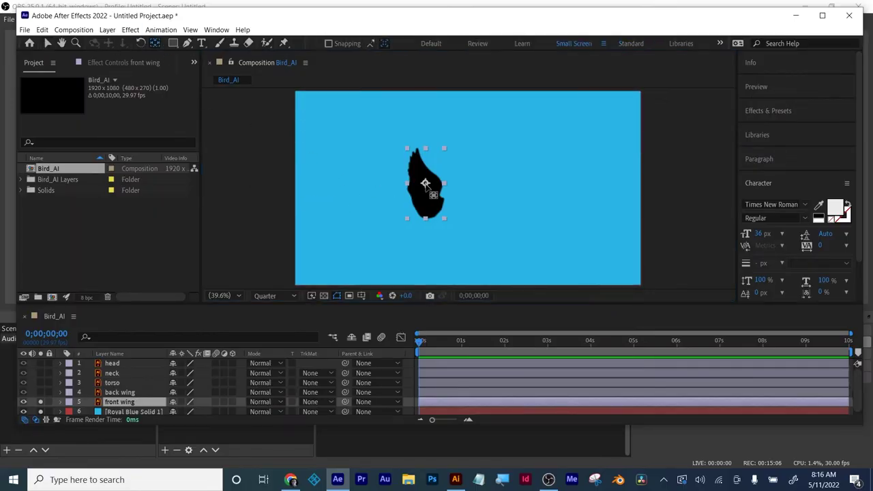
{"action": "left_click_drag", "start_coordinate": [433, 194], "coordinate": [444, 218]}
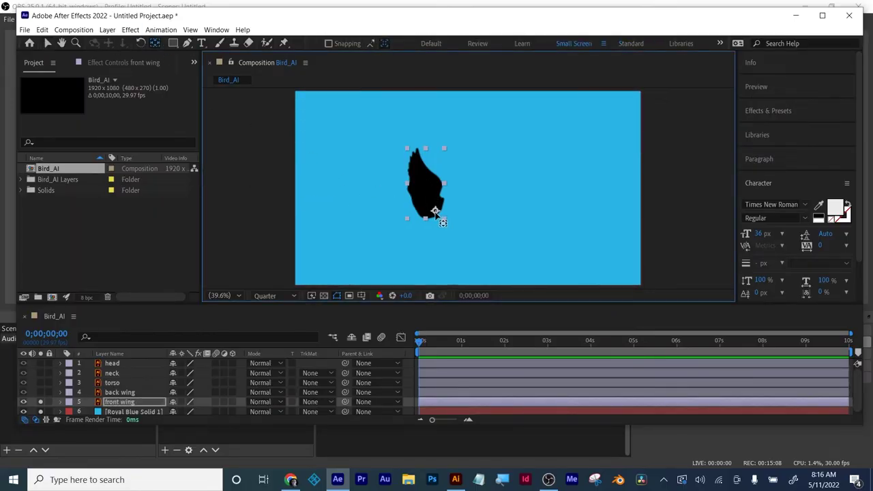
Isolate the back wing in place of the front wing and move its anchor point to its lower base.
{"action": "left_click", "coordinate": [119, 393]}
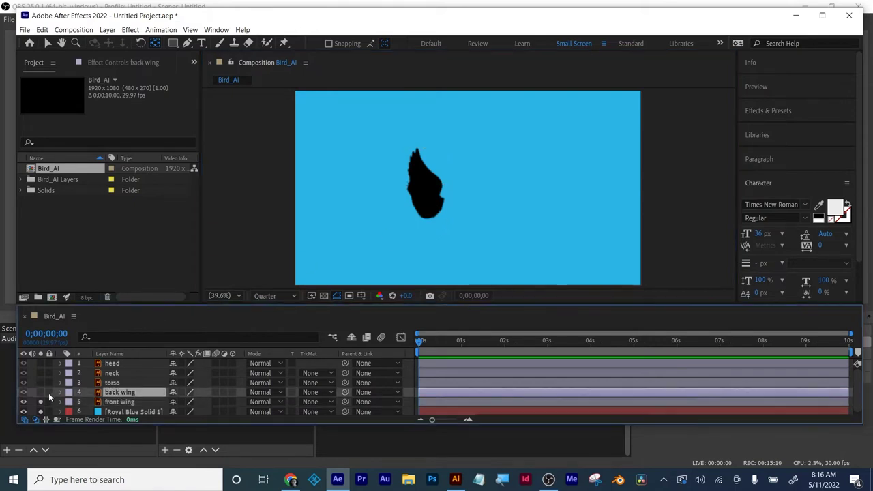
{"action": "key", "text": "ctrl+alt+Home"}
{"action": "left_click", "coordinate": [432, 194]}
{"action": "left_click_drag", "start_coordinate": [426, 183], "coordinate": [431, 210]}
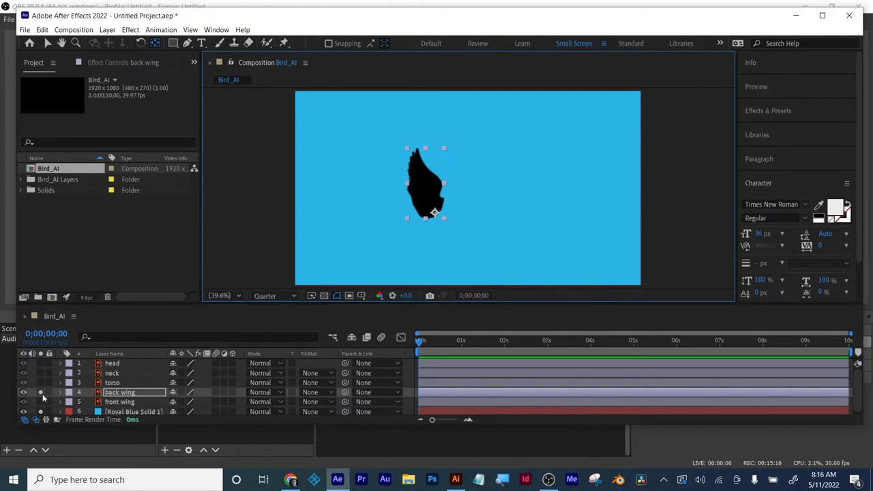
Isolate the torso in place of the back wing to check where its anchor point sits.
{"action": "left_click", "coordinate": [40, 393]}
{"action": "left_click", "coordinate": [113, 384]}
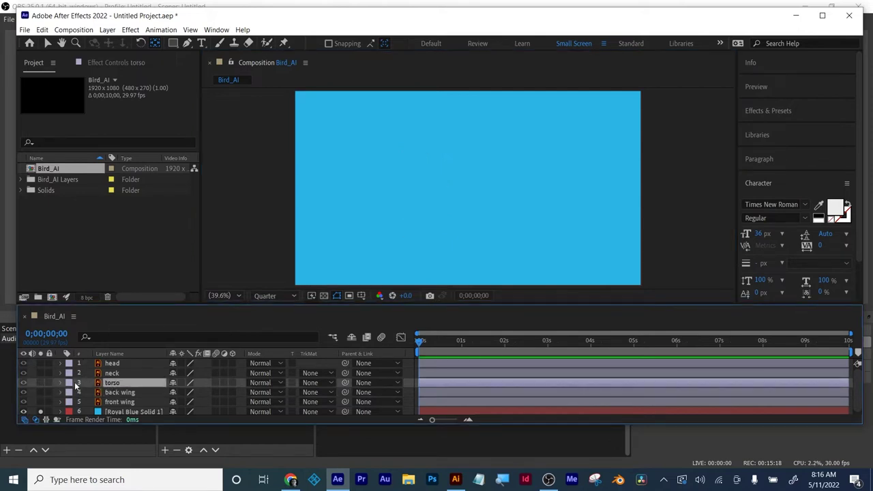
{"action": "left_click", "coordinate": [40, 383]}
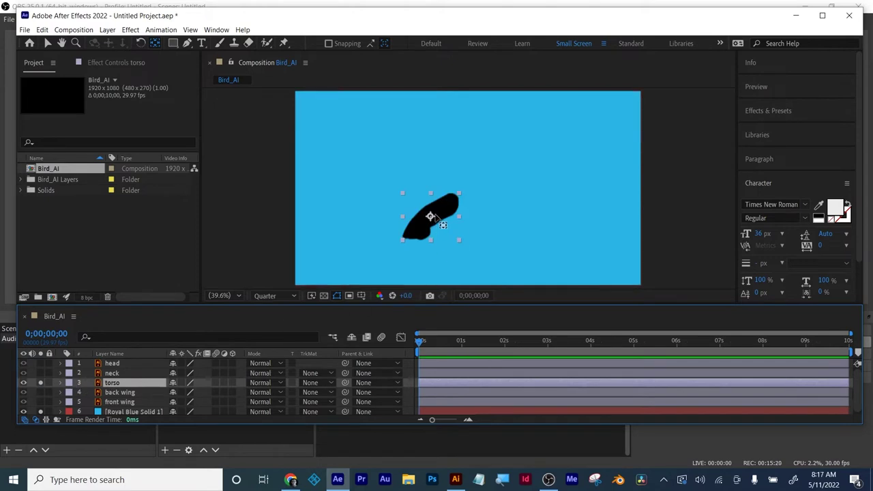
Isolate the neck in place of the torso and move its anchor point to the lower end that joins the torso.
{"action": "left_click", "coordinate": [41, 373]}
{"action": "left_click", "coordinate": [41, 382]}
{"action": "left_click", "coordinate": [112, 373]}
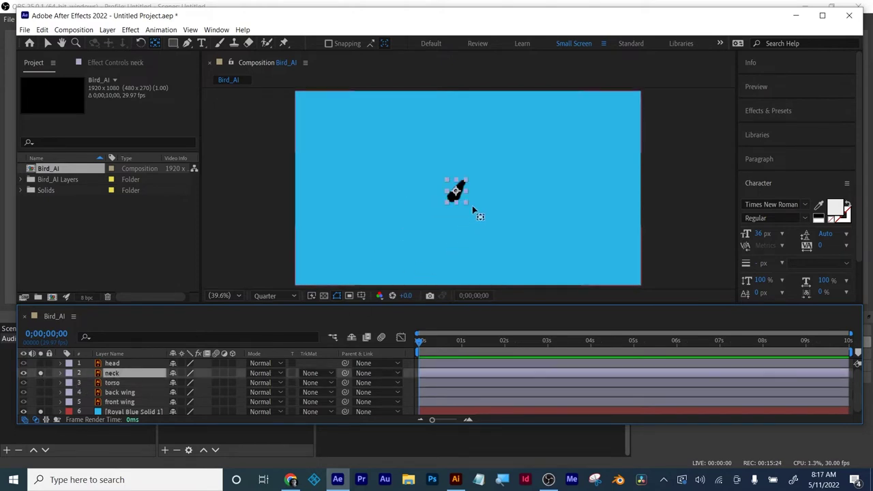
{"action": "scroll", "coordinate": [473, 206], "scroll_direction": "up", "scroll_amount": 5}
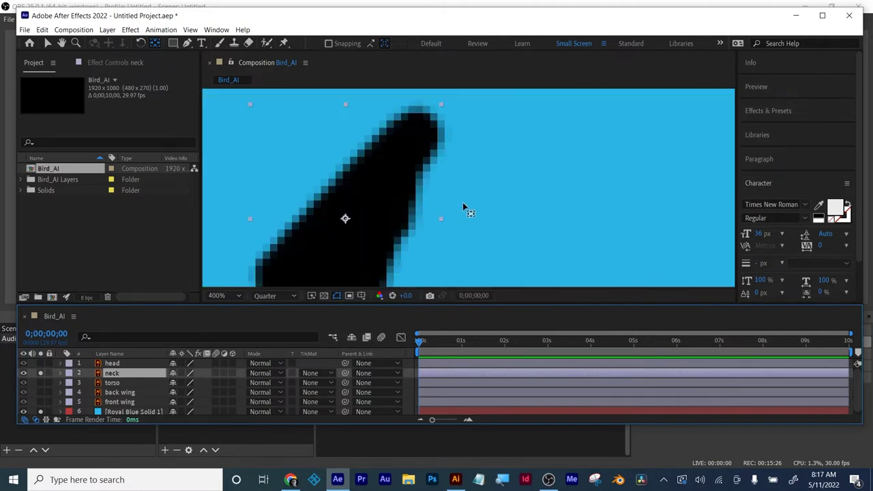
{"action": "left_click_drag", "start_coordinate": [401, 206], "coordinate": [373, 247]}
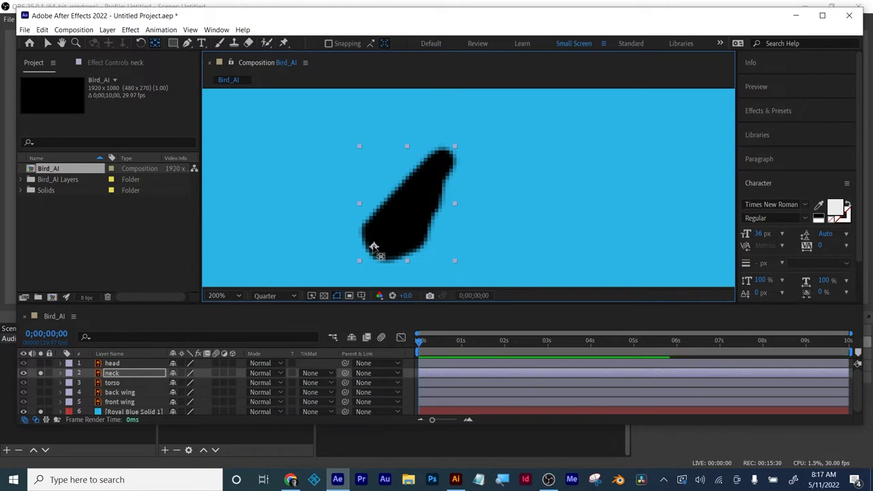
Isolate the head in place of the neck and move its anchor point to the back lower edge where it meets the neck.
{"action": "left_click", "coordinate": [40, 373]}
{"action": "left_click", "coordinate": [40, 363]}
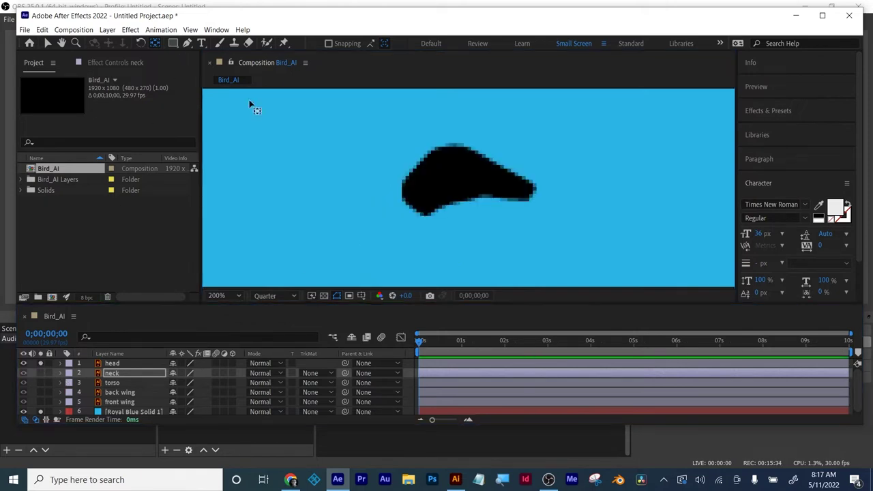
{"action": "left_click", "coordinate": [468, 176]}
{"action": "left_click_drag", "start_coordinate": [467, 178], "coordinate": [415, 200]}
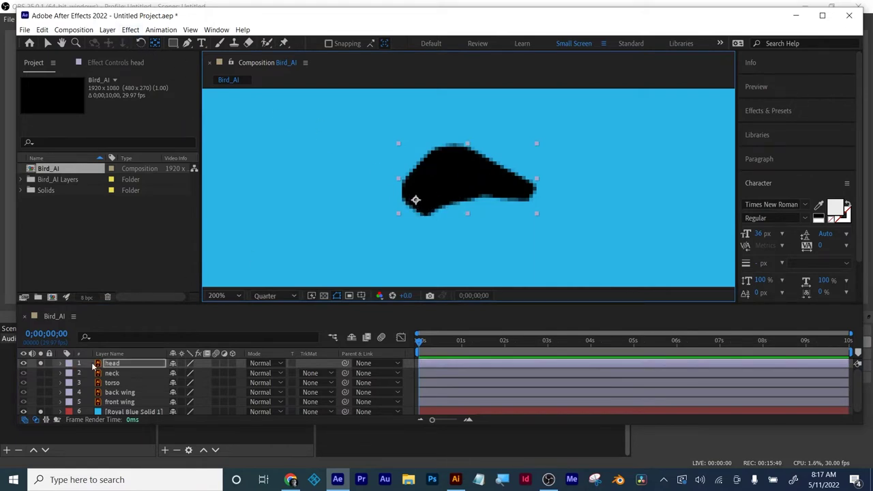
Test the head's rotation around its anchor point and undo it.
{"action": "key", "text": "r"}
{"action": "left_click_drag", "start_coordinate": [183, 372], "coordinate": [198, 372]}
{"action": "key", "text": "ctrl+z"}
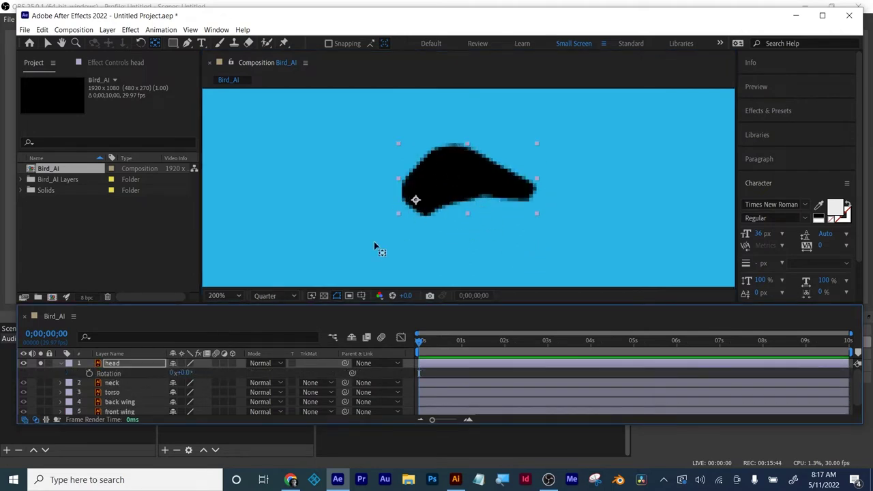
{"action": "key", "text": "r"}
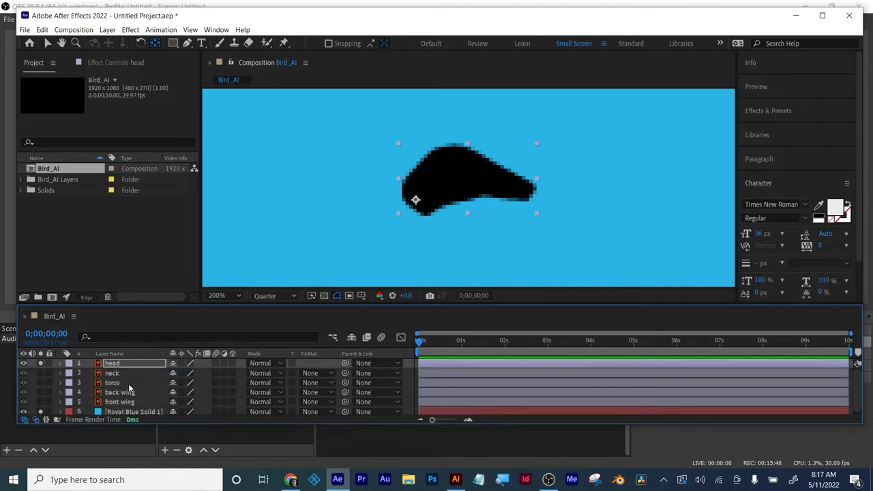
Turn off solo for the head and blue solid to show the whole bird, and fit the composition in the viewer.
{"action": "left_click", "coordinate": [41, 363]}
{"action": "left_click", "coordinate": [40, 411]}
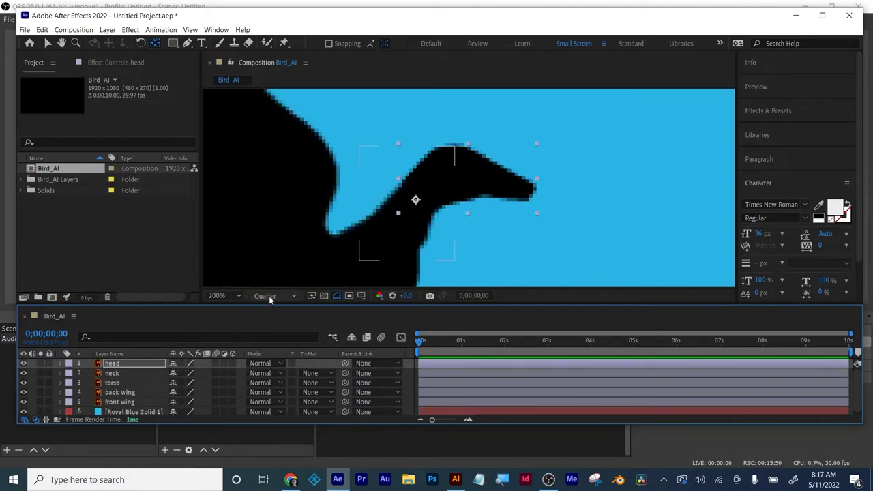
{"action": "left_click", "coordinate": [225, 295]}
{"action": "left_click", "coordinate": [221, 94]}
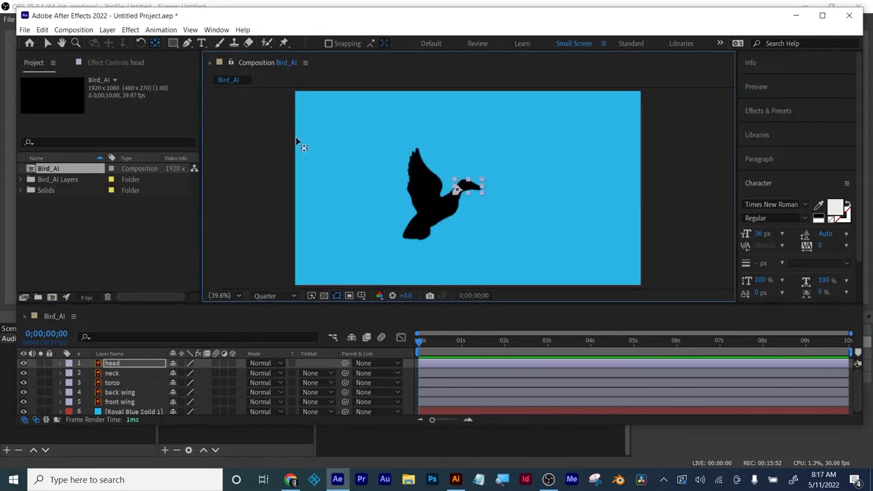
Reveal the back wing's rotation, isolate the wing with the blue solid, and test rotating it before undoing the rotation.
{"action": "left_click", "coordinate": [115, 394]}
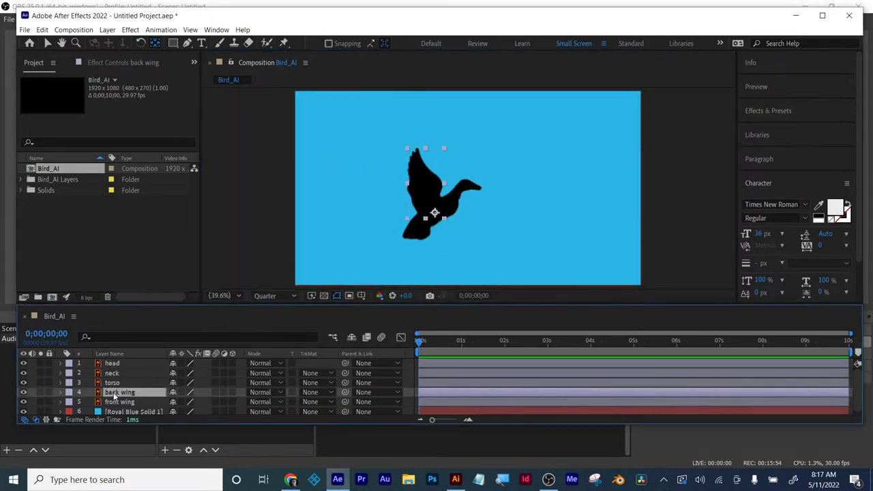
{"action": "key", "text": "r"}
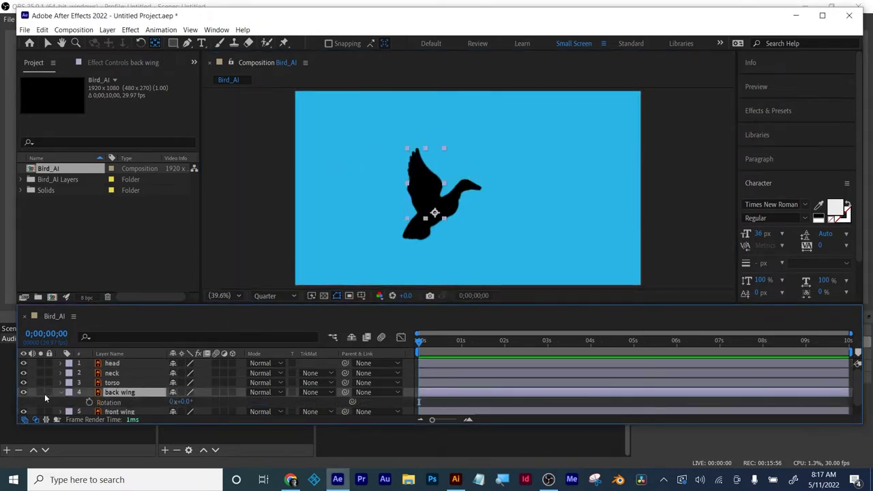
{"action": "left_click", "coordinate": [41, 393]}
{"action": "left_click", "coordinate": [39, 413]}
{"action": "left_click", "coordinate": [39, 413]}
{"action": "scroll", "coordinate": [86, 392], "scroll_direction": "down", "scroll_amount": 1}
{"action": "left_click", "coordinate": [42, 410]}
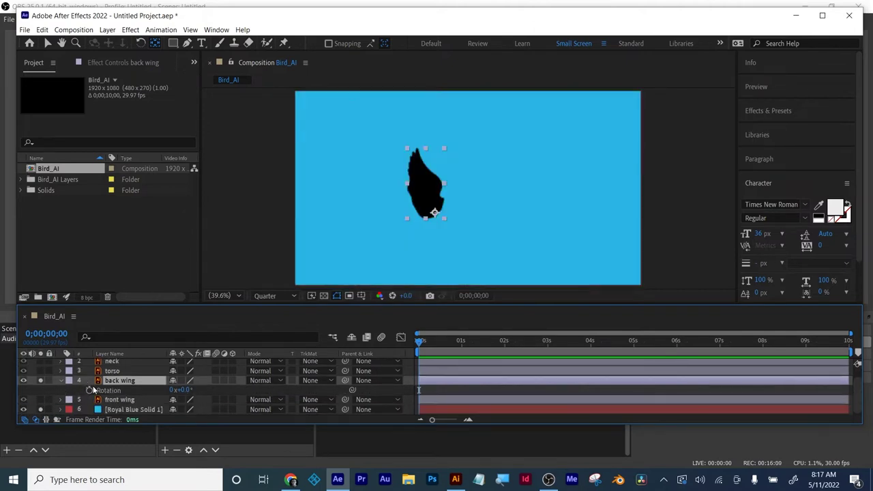
{"action": "left_click_drag", "start_coordinate": [181, 390], "coordinate": [198, 387]}
{"action": "key", "text": "ctrl+z"}
Isolate the front wing as well and set the timeline to show the layer switches instead of the blending mode columns.
{"action": "left_click", "coordinate": [41, 400]}
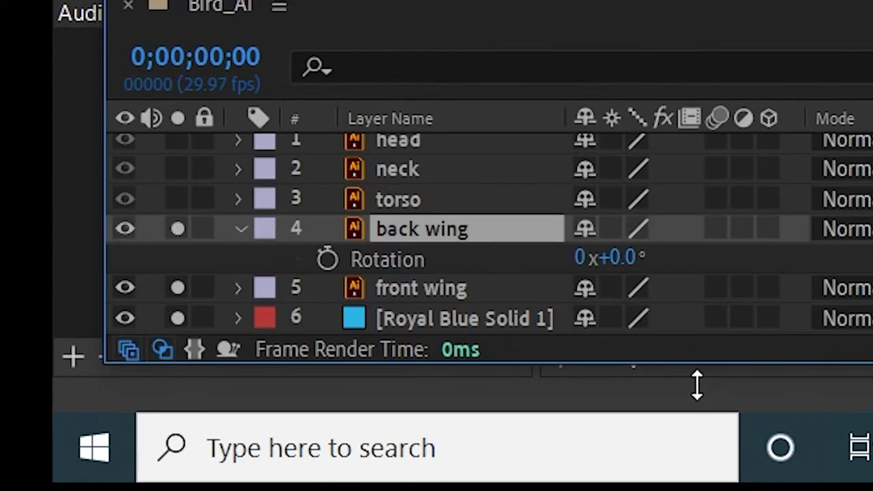
{"action": "left_click_drag", "start_coordinate": [698, 385], "coordinate": [696, 389]}
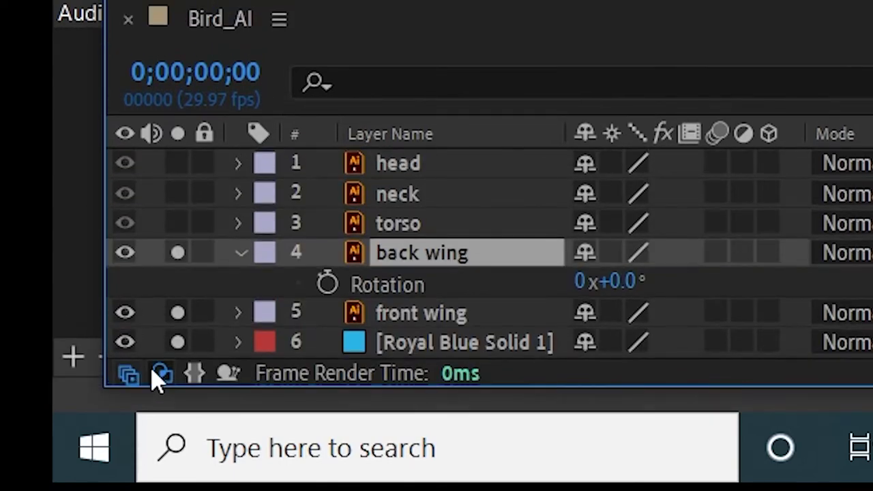
{"action": "left_click", "coordinate": [157, 371]}
{"action": "left_click", "coordinate": [130, 375]}
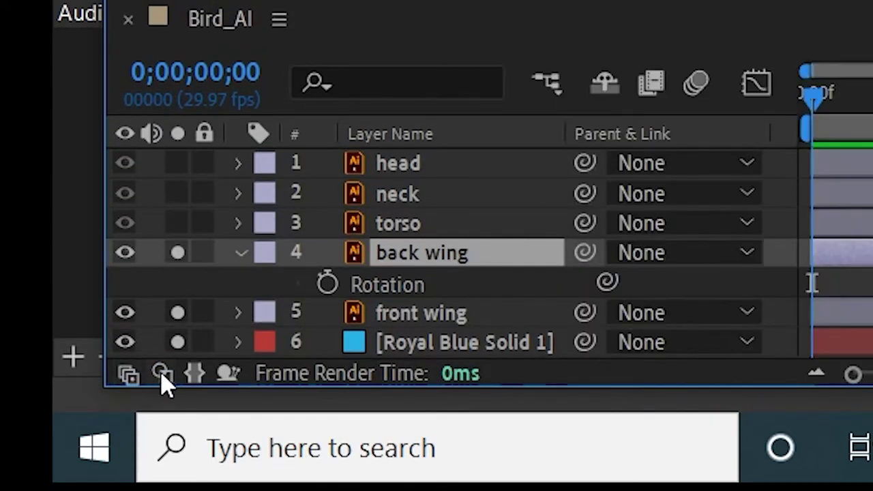
{"action": "left_click", "coordinate": [163, 375]}
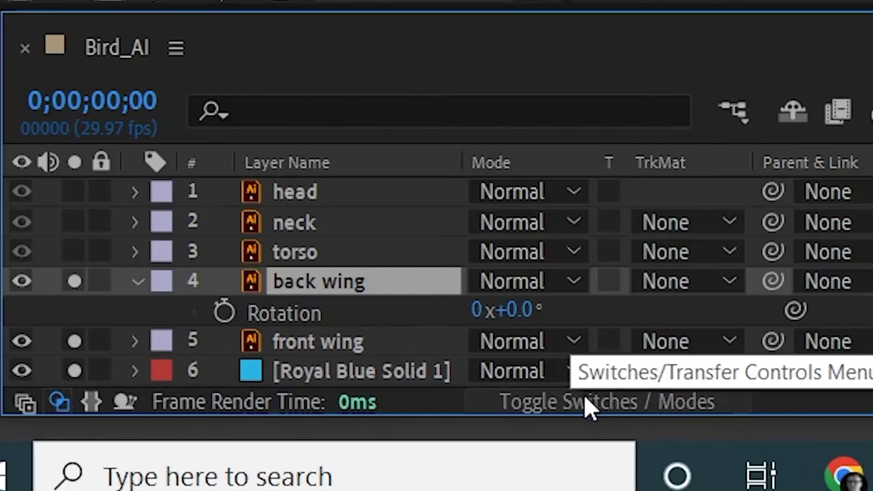
{"action": "left_click", "coordinate": [589, 403]}
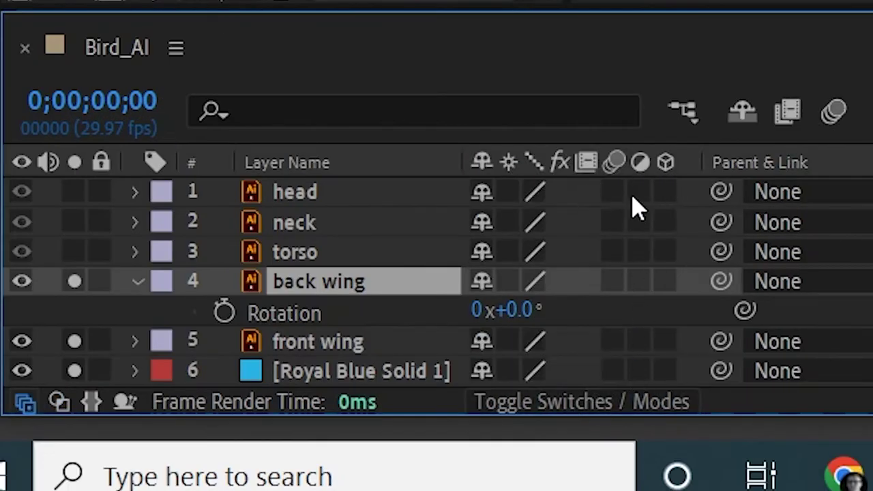
{"action": "left_click", "coordinate": [562, 404]}
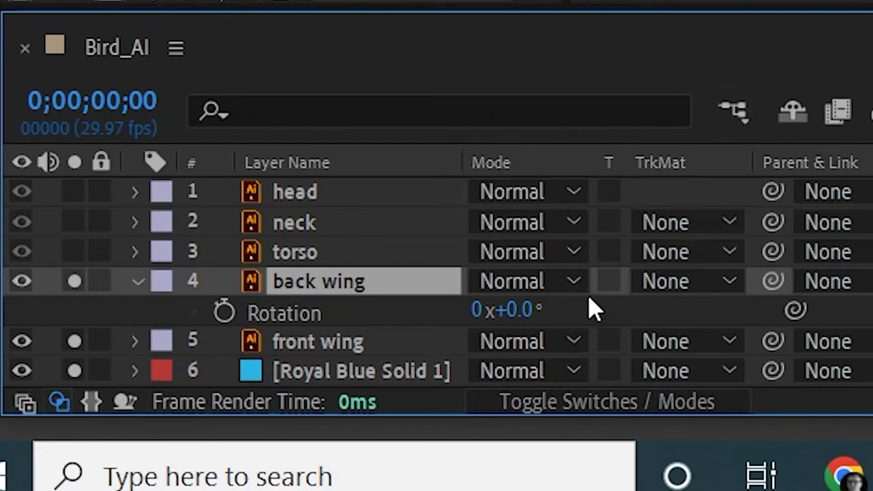
{"action": "left_click", "coordinate": [577, 403]}
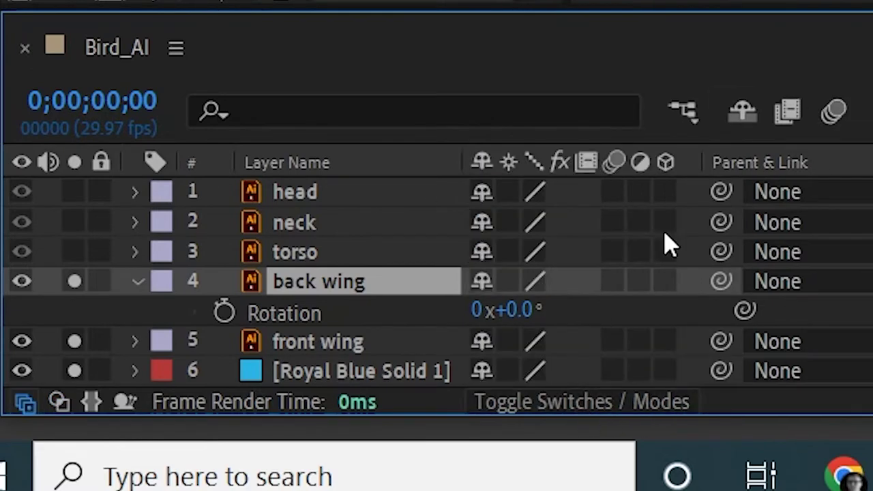
Make the back wing and front wing 3D layers, and enable continuous rasterization on all five bird layers.
{"action": "left_click", "coordinate": [666, 283]}
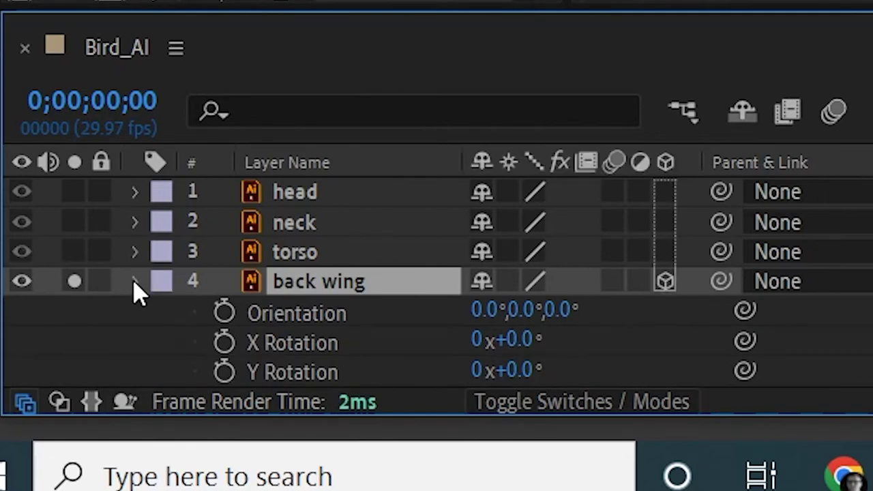
{"action": "left_click", "coordinate": [136, 283]}
{"action": "left_click", "coordinate": [665, 315]}
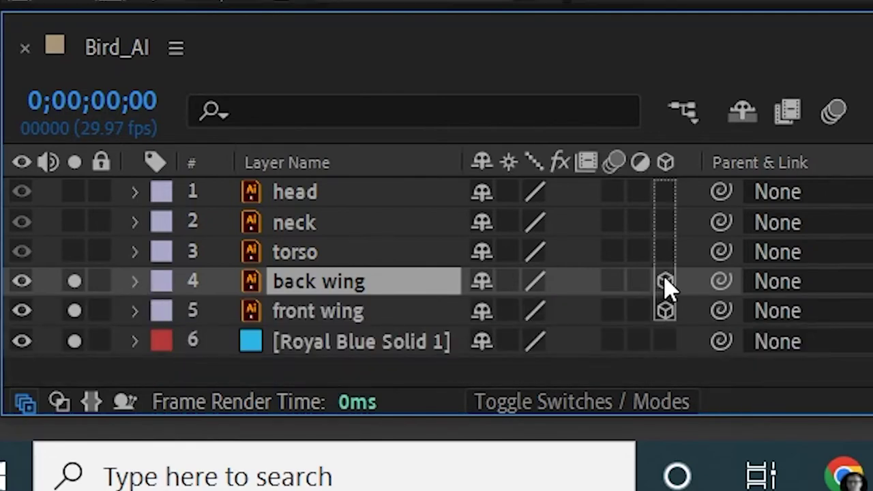
{"action": "left_click", "coordinate": [320, 312]}
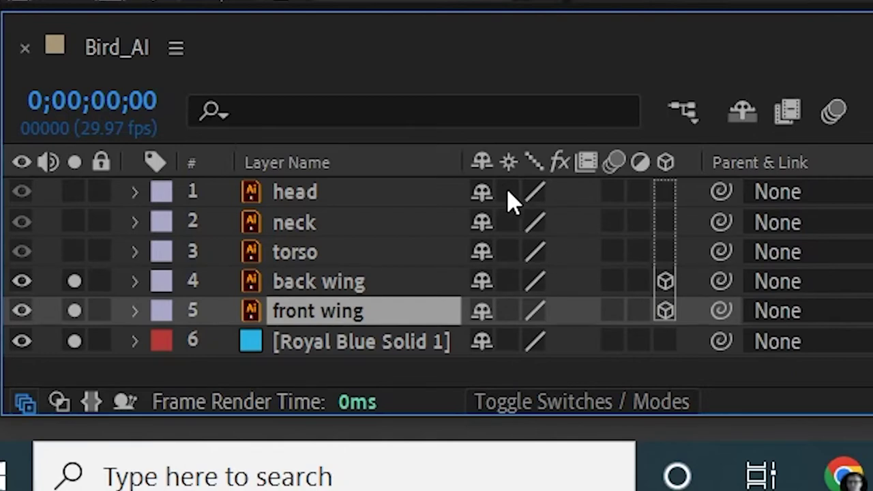
{"action": "left_click_drag", "start_coordinate": [511, 197], "coordinate": [514, 312]}
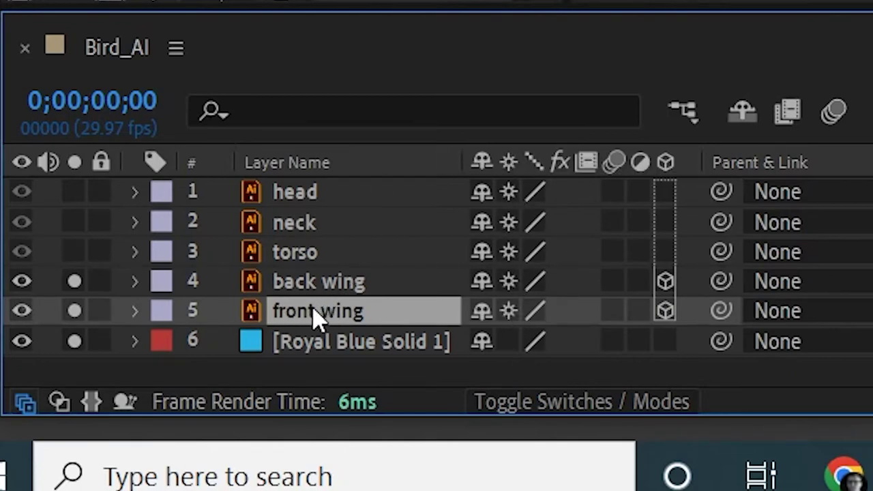
Turn off solo for the front wing and reveal the back wing's rotation properties.
{"action": "left_click", "coordinate": [73, 312]}
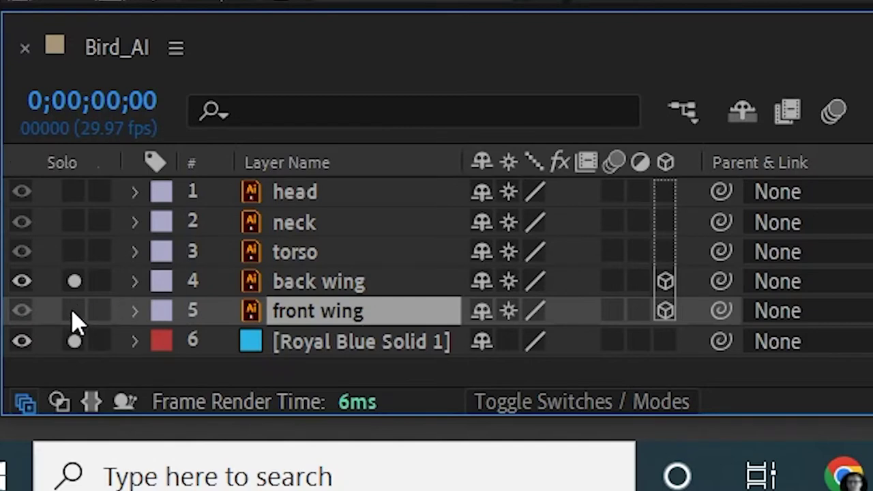
{"action": "left_click", "coordinate": [334, 290]}
{"action": "key", "text": "r"}
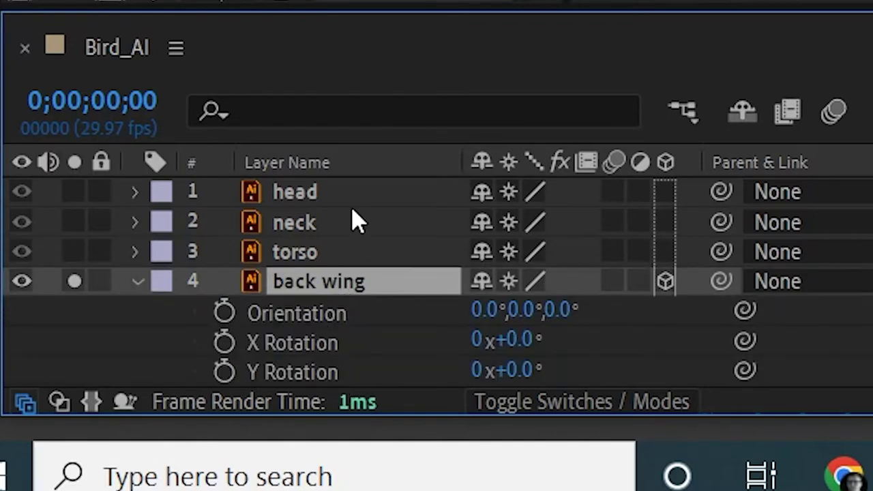
{"action": "scroll", "coordinate": [360, 270], "scroll_direction": "down", "scroll_amount": 3}
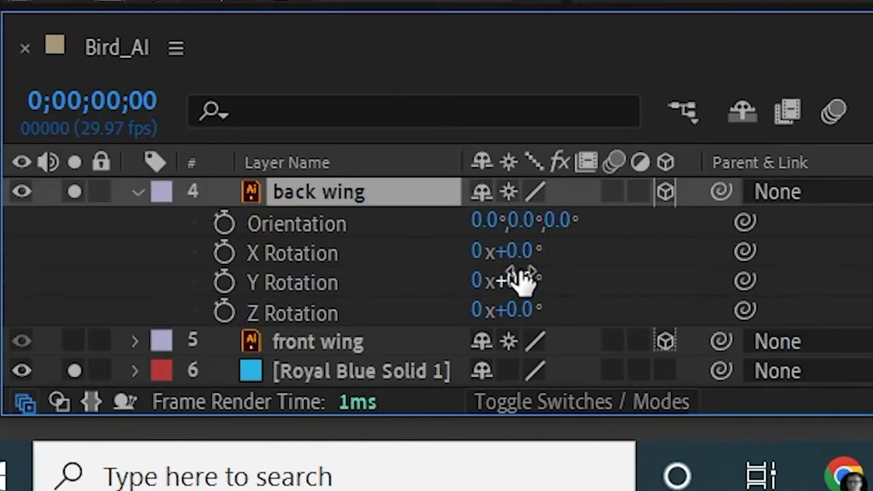
Try rotating the back wing around its X axis.
{"action": "left_click_drag", "start_coordinate": [522, 251], "coordinate": [599, 257]}
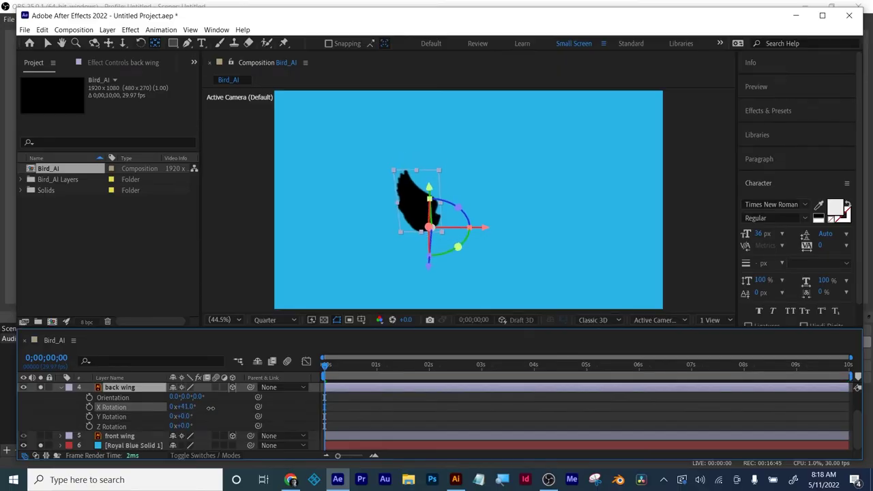
{"action": "mouse_move", "coordinate": [210, 408]}
{"action": "left_mouse_down"}
{"action": "mouse_move", "coordinate": [236, 407]}
{"action": "mouse_move", "coordinate": [212, 407]}
{"action": "left_mouse_up"}
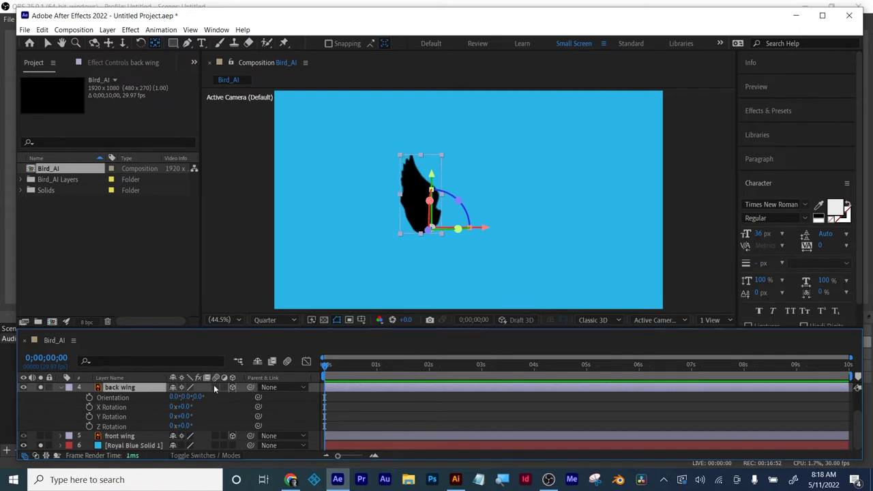
{"action": "mouse_move", "coordinate": [187, 407]}
{"action": "left_mouse_down"}
{"action": "mouse_move", "coordinate": [292, 417]}
{"action": "mouse_move", "coordinate": [275, 423]}
{"action": "mouse_move", "coordinate": [183, 410]}
{"action": "left_mouse_up"}
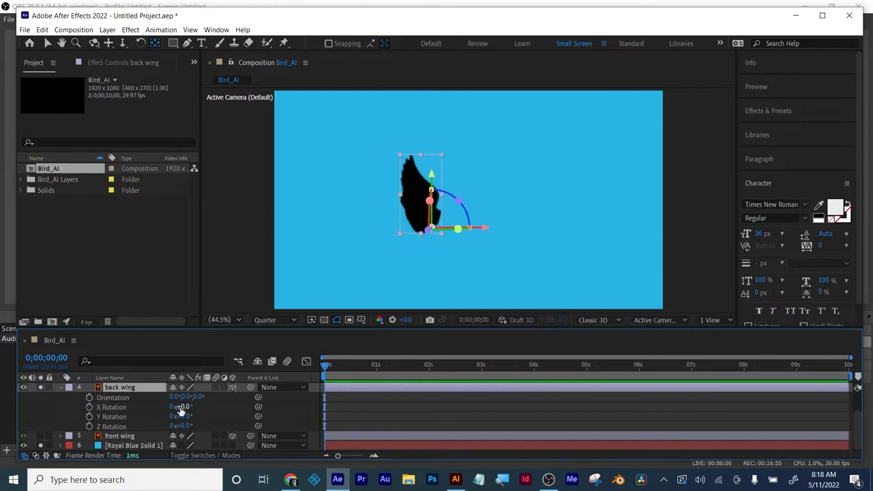
Add an X Rotation keyframe to the back wing at the start of the timeline, and turn off solo for the wing and blue solid.
{"action": "left_click", "coordinate": [89, 407]}
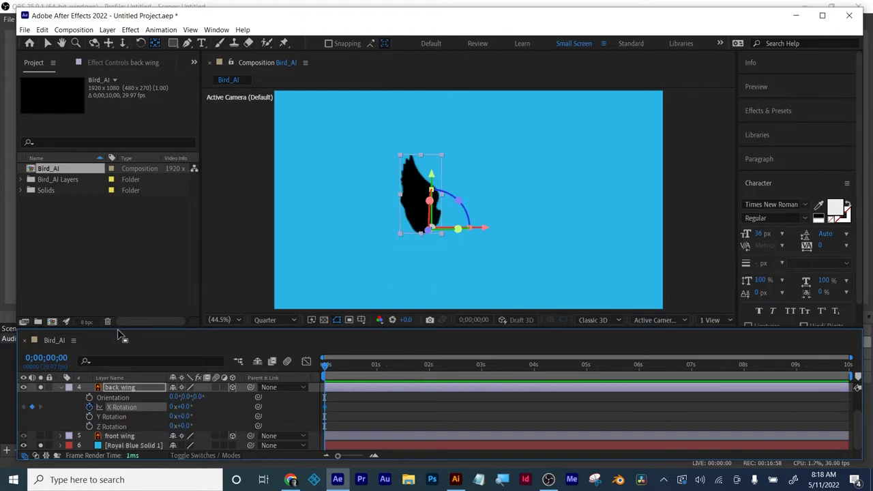
{"action": "left_click_drag", "start_coordinate": [119, 328], "coordinate": [118, 266]}
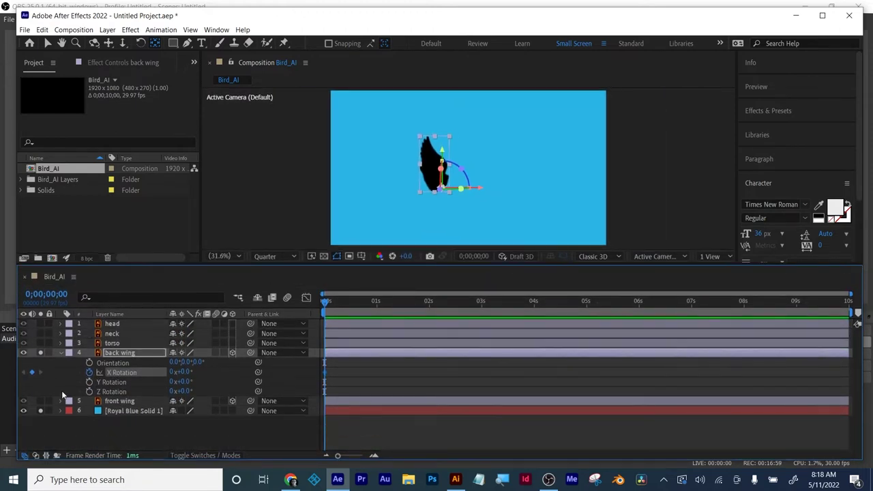
{"action": "left_click", "coordinate": [41, 353]}
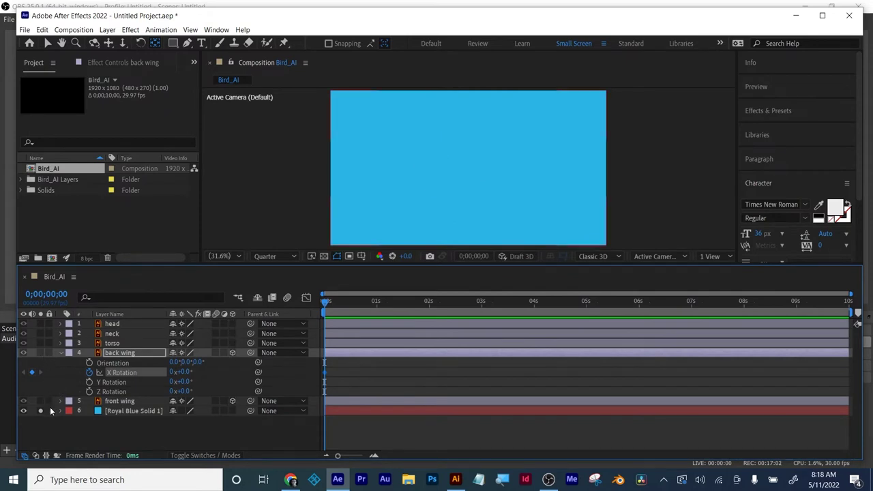
{"action": "left_click", "coordinate": [40, 410]}
Add an X Rotation keyframe to the front wing at the timeline's start, and move the current time to 0;00;00;20.
{"action": "left_click", "coordinate": [114, 402]}
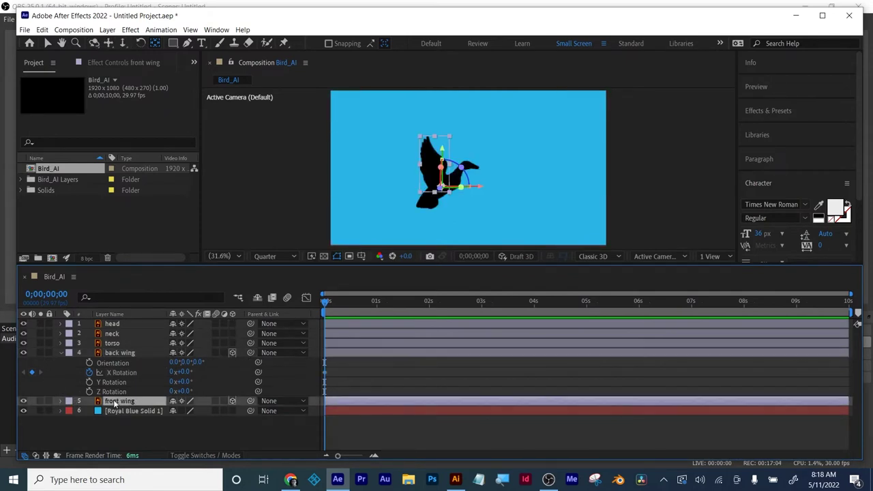
{"action": "key", "text": "r"}
{"action": "left_click", "coordinate": [89, 421]}
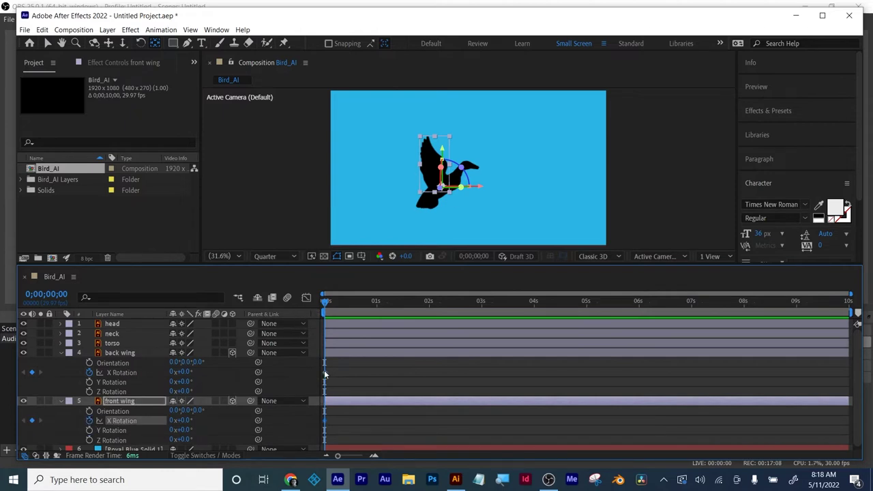
{"action": "left_click_drag", "start_coordinate": [329, 302], "coordinate": [361, 300]}
{"action": "left_click_drag", "start_coordinate": [184, 372], "coordinate": [271, 376]}
{"action": "left_click", "coordinate": [197, 376]}
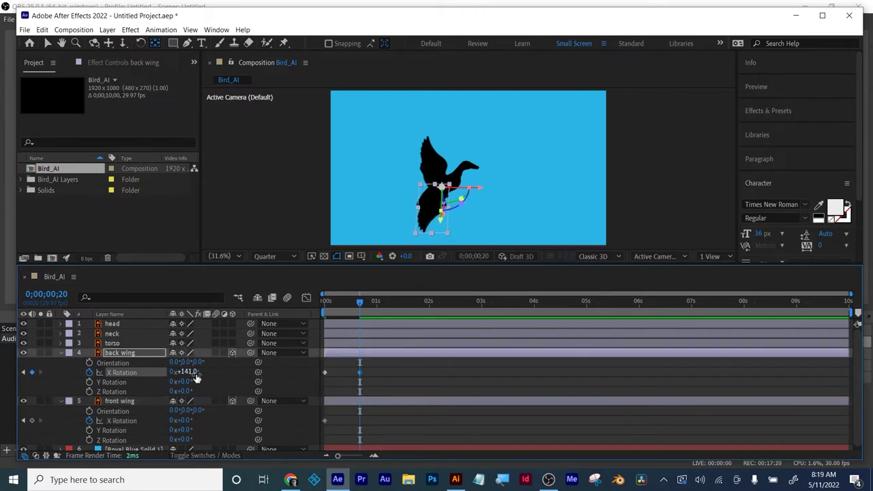
{"action": "key", "text": "ctrl+z"}
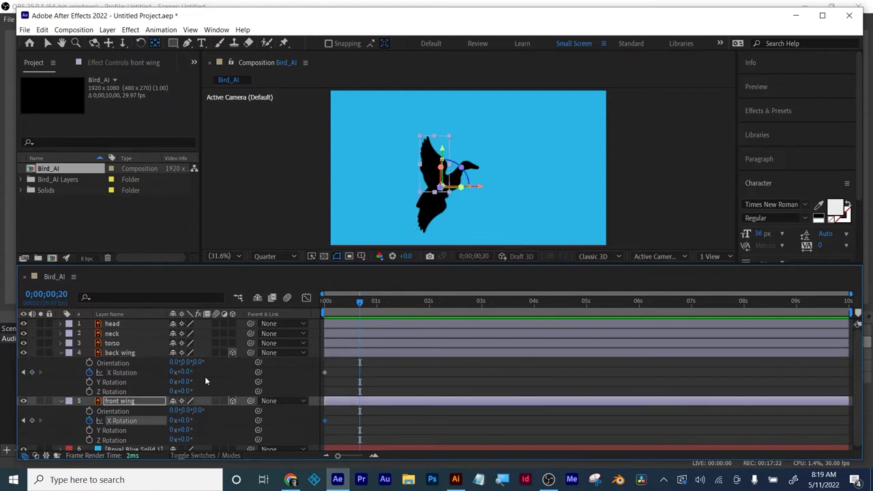
Set the X Rotation of both wings together to 154° and apply Easy Ease to all their keyframes.
{"action": "left_click", "coordinate": [121, 373], "text": "shift"}
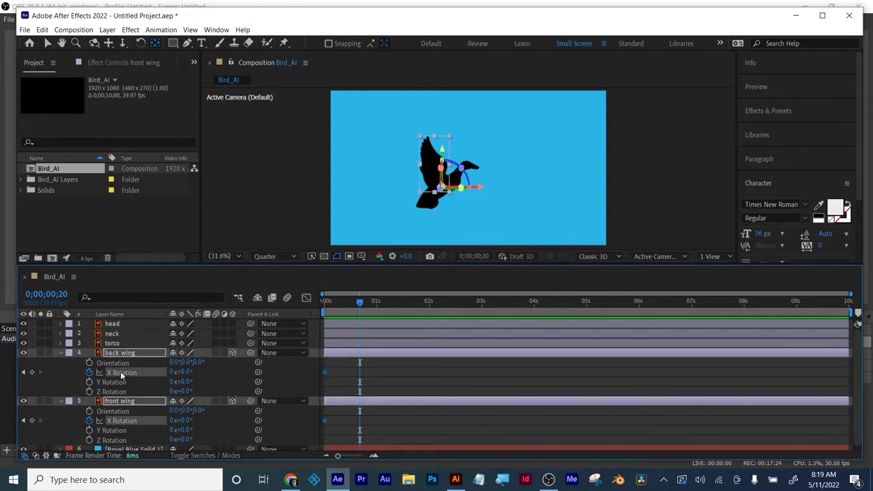
{"action": "left_click_drag", "start_coordinate": [181, 372], "coordinate": [278, 374]}
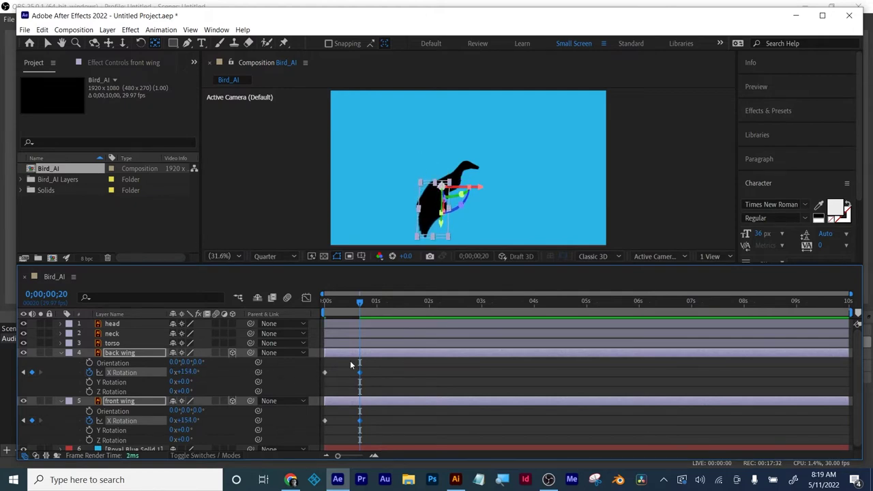
{"action": "left_click_drag", "start_coordinate": [383, 369], "coordinate": [324, 424]}
{"action": "right_click", "coordinate": [324, 424]}
{"action": "mouse_move", "coordinate": [344, 415]}
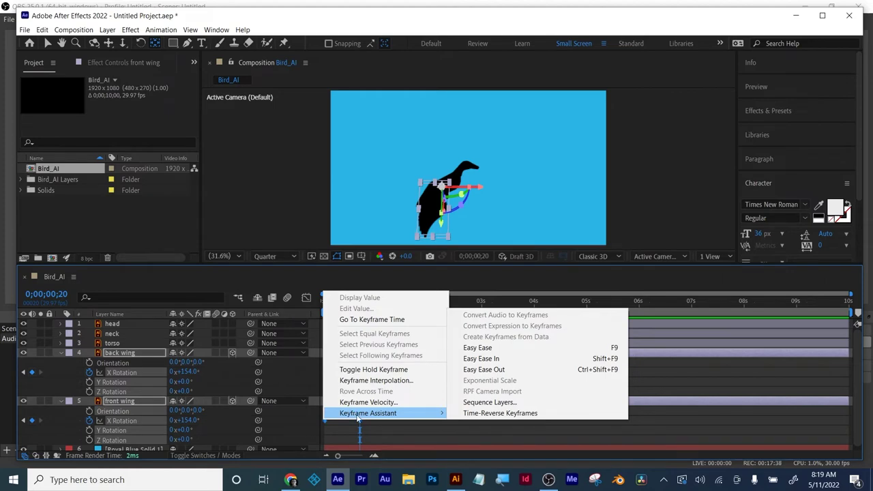
{"action": "left_click", "coordinate": [481, 347]}
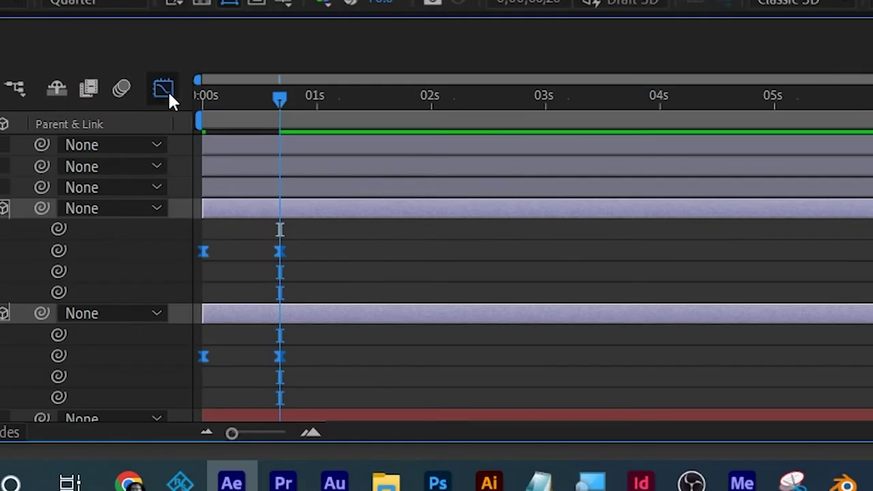
Show the wings' X Rotation keyframes as a speed graph in the Graph Editor and fit all graphs to the view.
{"action": "left_click", "coordinate": [307, 298]}
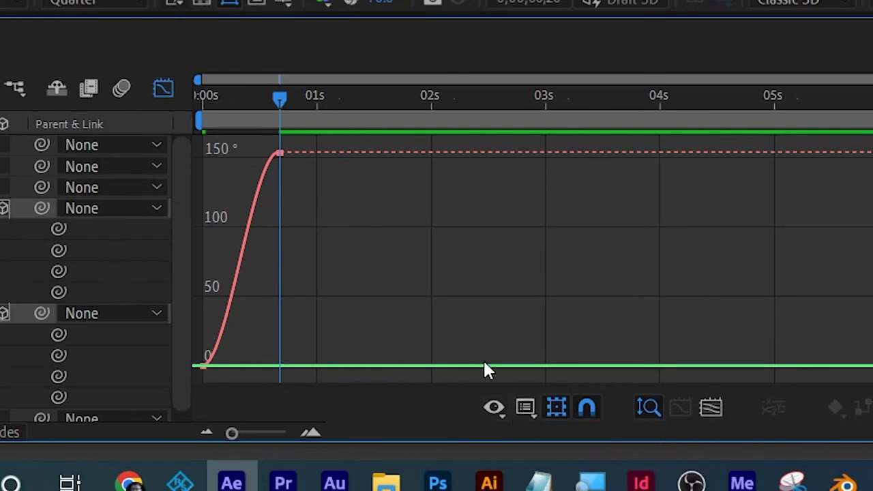
{"action": "left_click", "coordinate": [526, 407]}
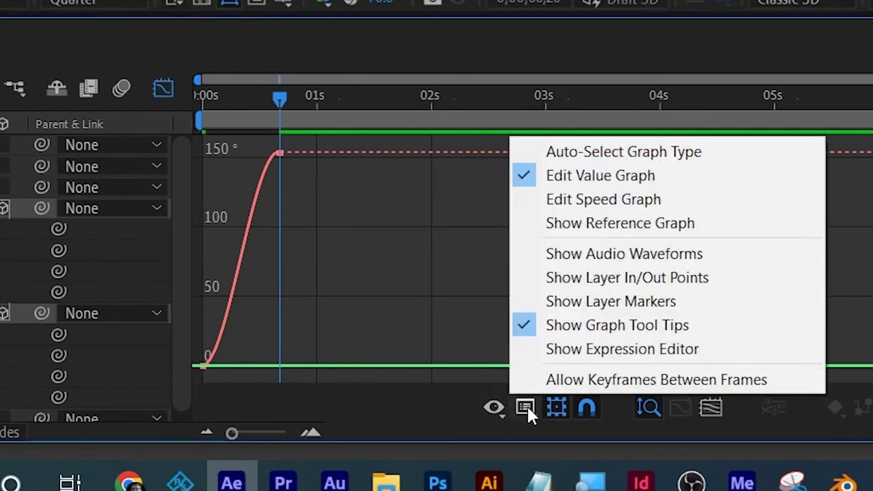
{"action": "left_click", "coordinate": [599, 200]}
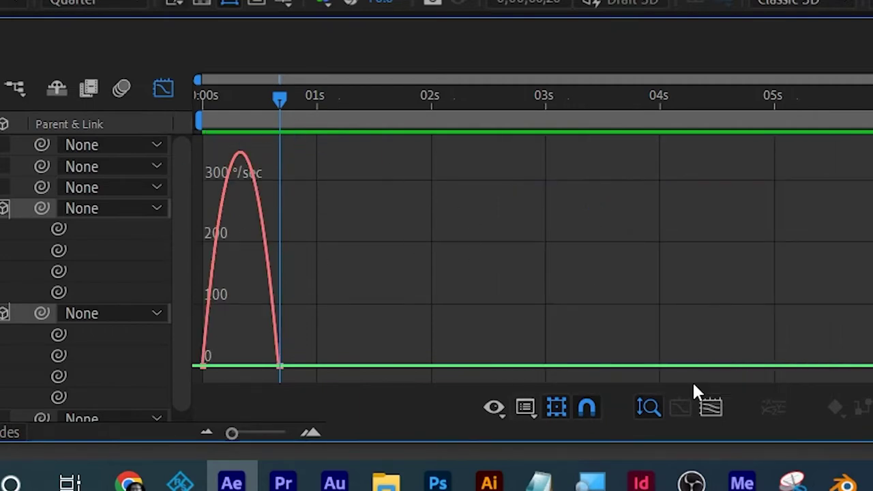
{"action": "left_click", "coordinate": [711, 407]}
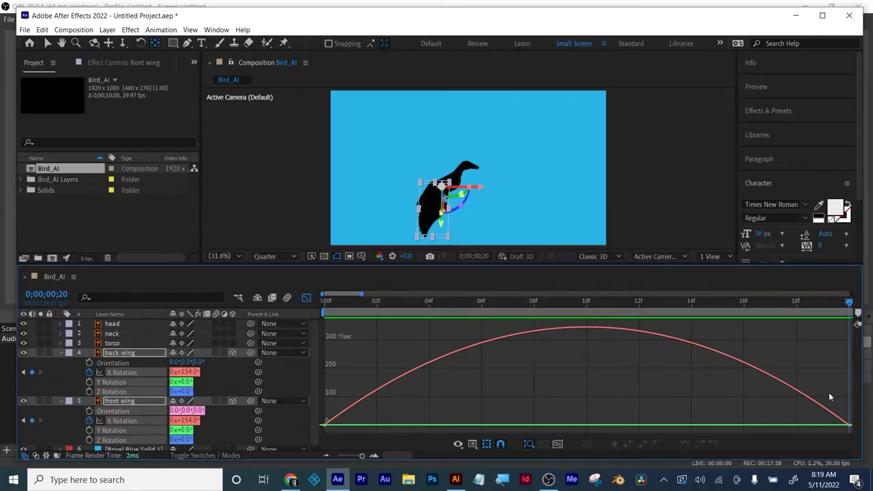
Shorten the end keyframes' ease handle so the wing speed peaks near the end of the stroke, and return to the layer bars.
{"action": "left_click_drag", "start_coordinate": [830, 397], "coordinate": [852, 435]}
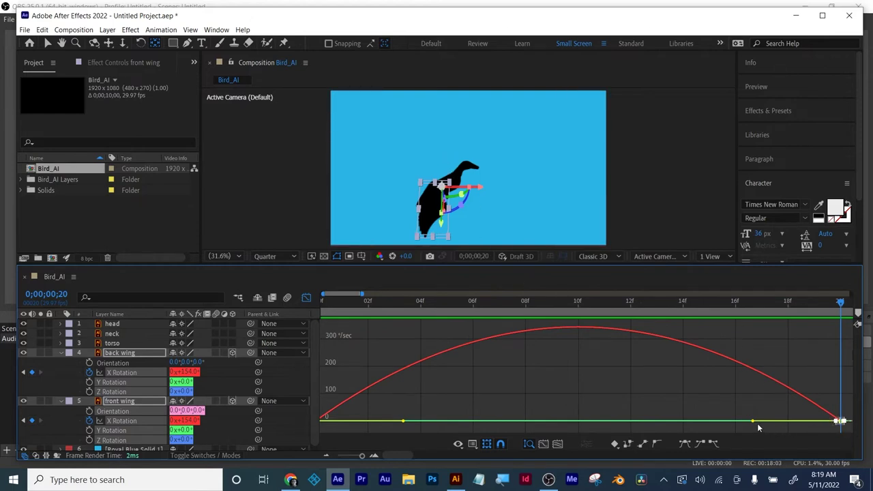
{"action": "left_click_drag", "start_coordinate": [755, 423], "coordinate": [831, 421]}
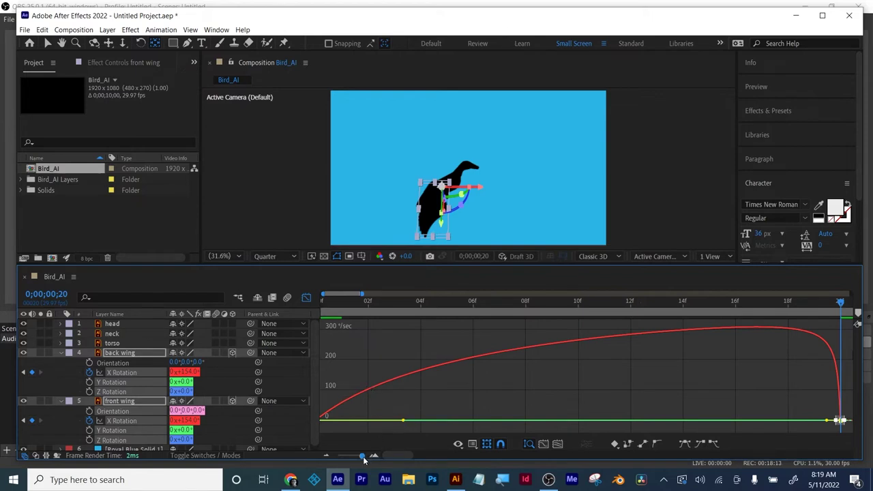
{"action": "left_click_drag", "start_coordinate": [364, 459], "coordinate": [350, 458]}
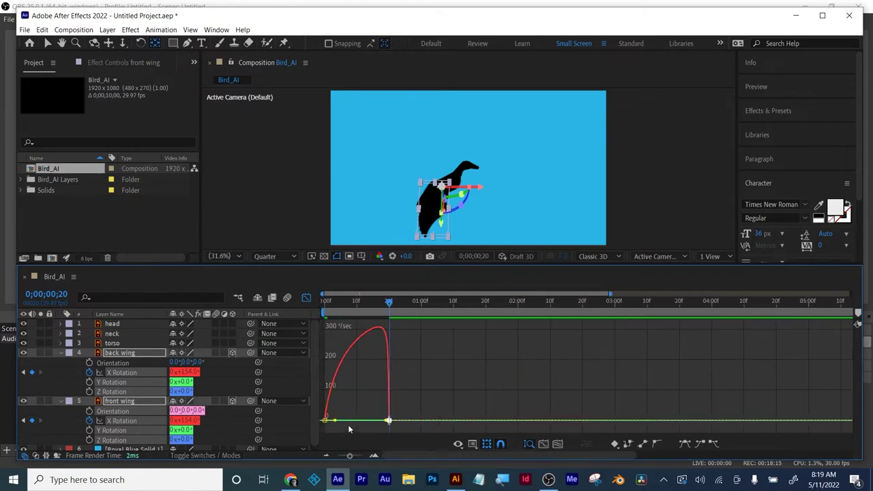
{"action": "mouse_move", "coordinate": [349, 408]}
{"action": "left_mouse_down"}
{"action": "mouse_move", "coordinate": [312, 432]}
{"action": "mouse_move", "coordinate": [348, 423]}
{"action": "left_mouse_up"}
{"action": "left_click", "coordinate": [306, 298]}
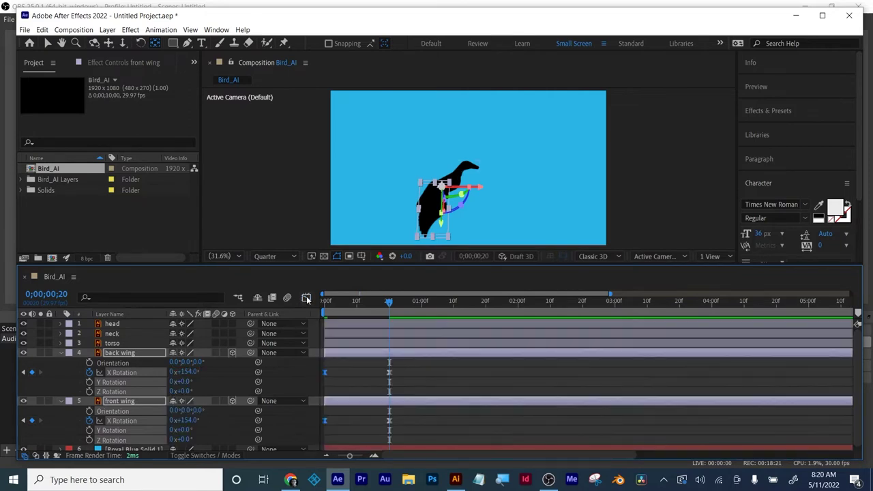
Preview the wing flap from the start of the timeline.
{"action": "left_click_drag", "start_coordinate": [386, 305], "coordinate": [313, 305]}
{"action": "key", "text": "space"}
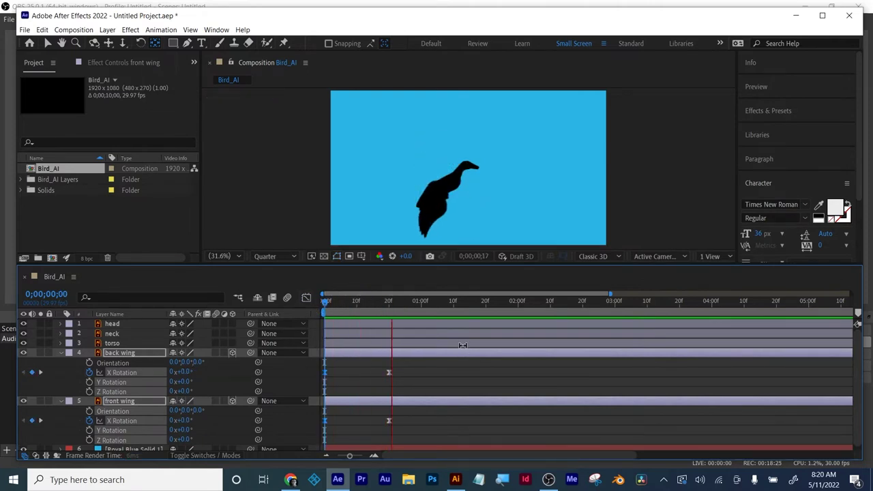
{"action": "key", "text": "space"}
Add the expression loopOut("pingpong") to the back wing's X Rotation.
{"action": "left_click_drag", "start_coordinate": [392, 298], "coordinate": [383, 300]}
{"action": "left_click_drag", "start_coordinate": [420, 367], "coordinate": [318, 427]}
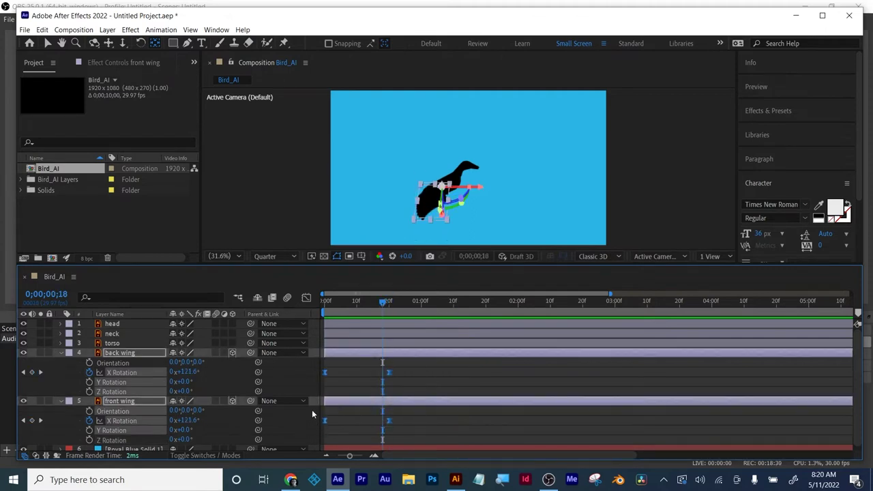
{"action": "left_click", "coordinate": [89, 372], "text": "alt"}
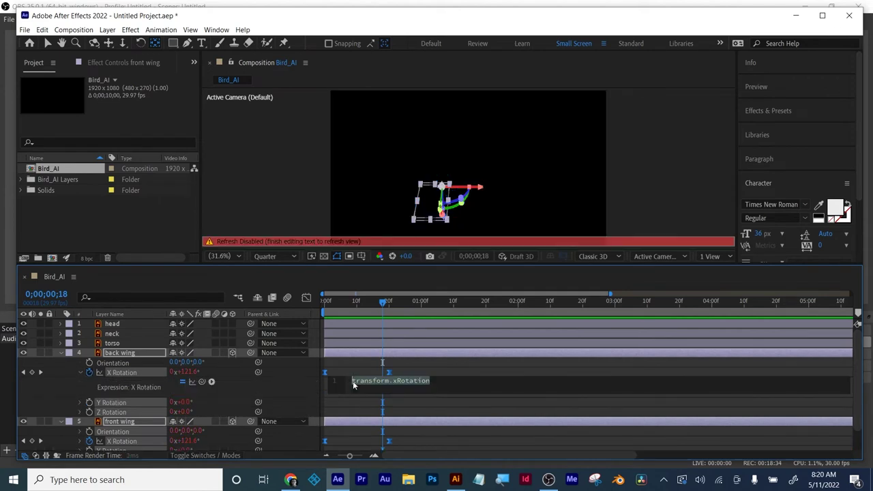
{"action": "type", "text": "loop"}
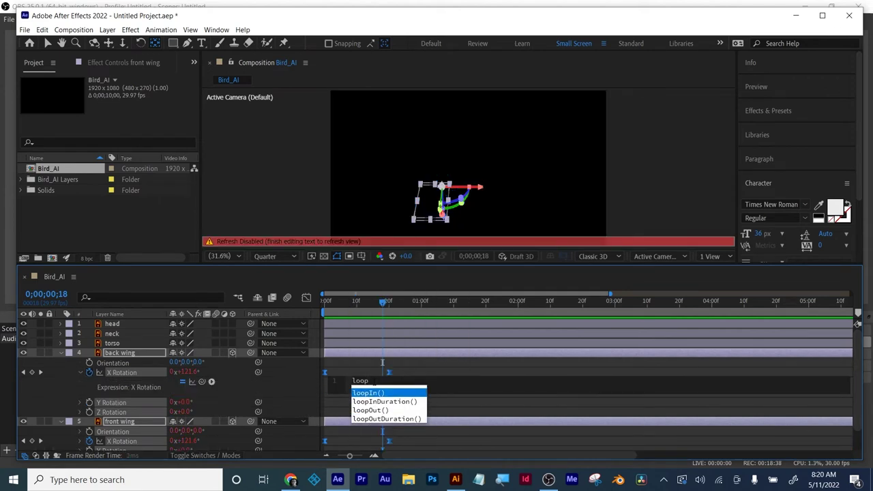
{"action": "key", "text": "Escape"}
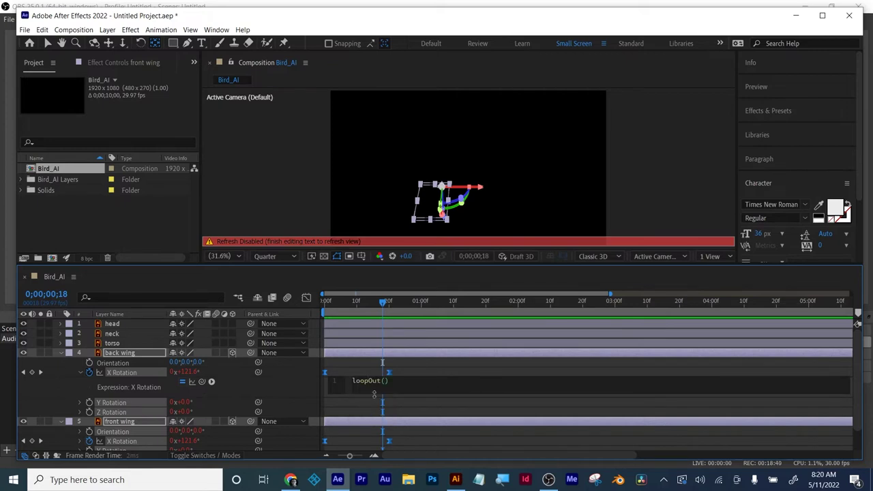
{"action": "type", "text": "Out(\""}
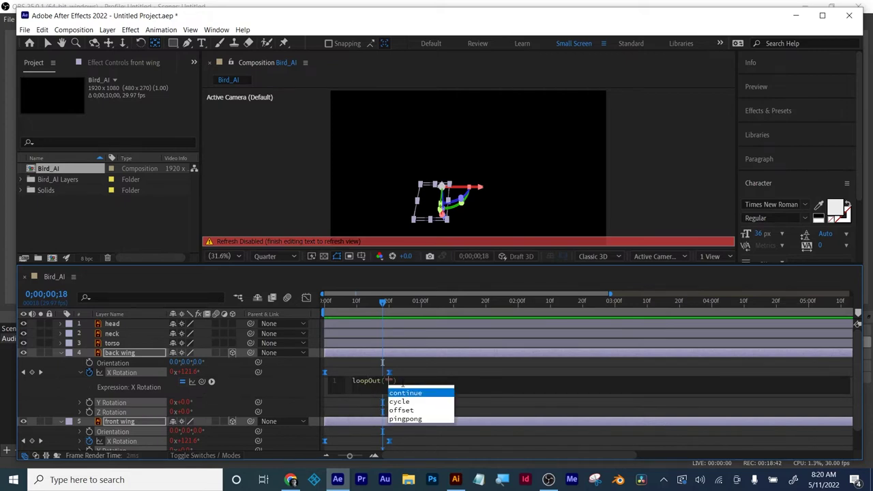
{"action": "type", "text": "p"}
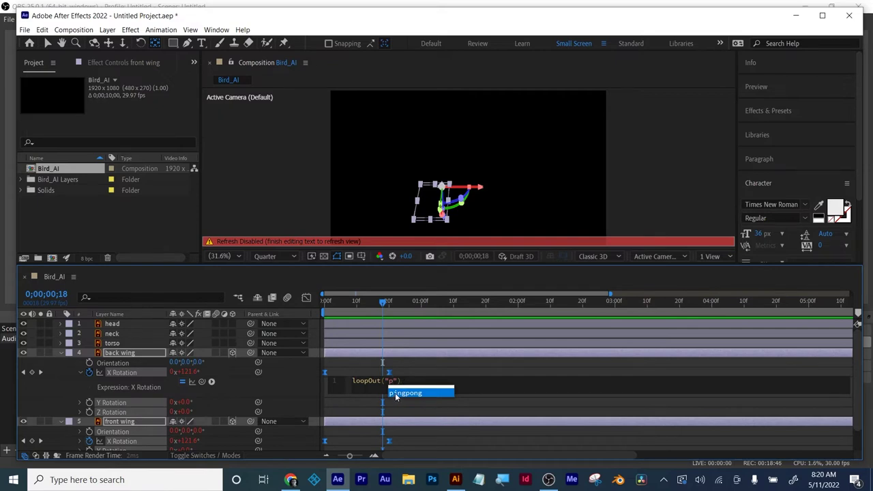
{"action": "left_click", "coordinate": [397, 395]}
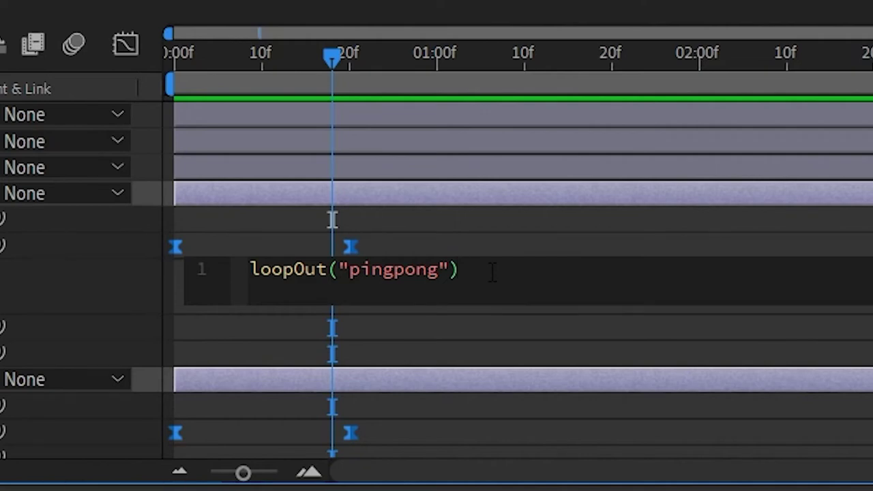
{"action": "left_click", "coordinate": [481, 221]}
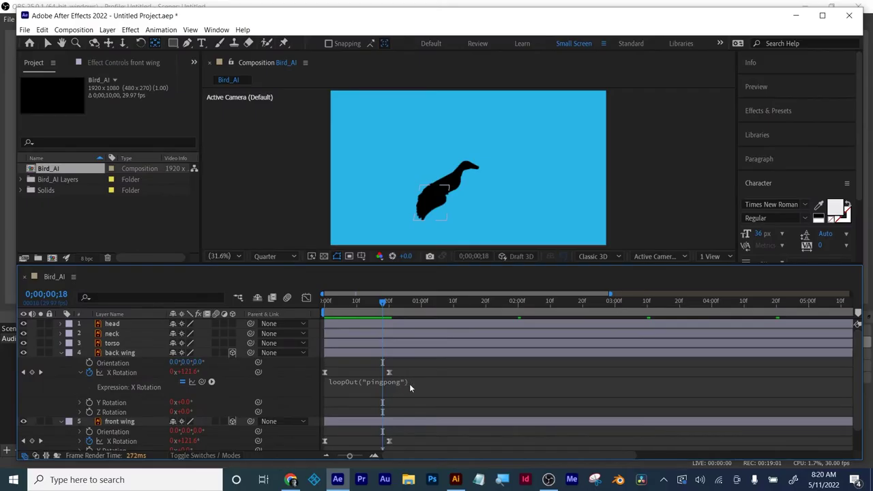
{"action": "scroll", "coordinate": [409, 383], "scroll_direction": "down", "scroll_amount": 2}
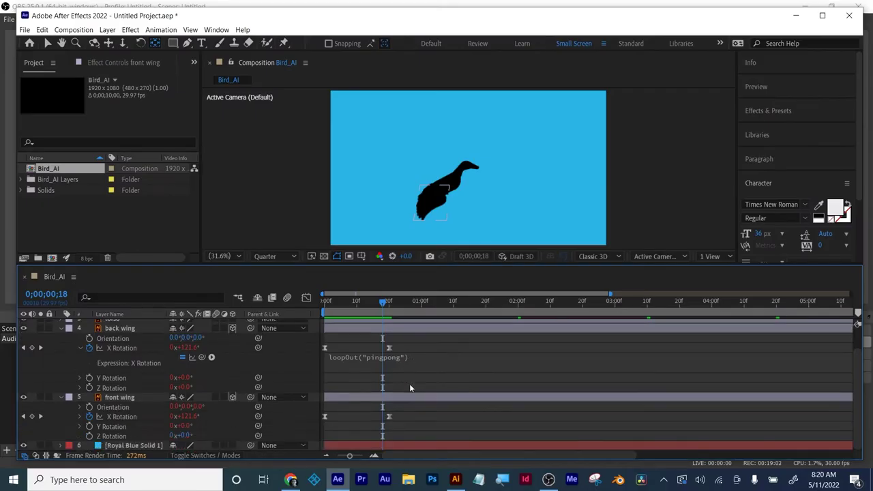
Copy the back wing's loopOut("pingpong") expression onto the front wing's X Rotation.
{"action": "left_click", "coordinate": [344, 357]}
{"action": "key", "text": "ctrl+c"}
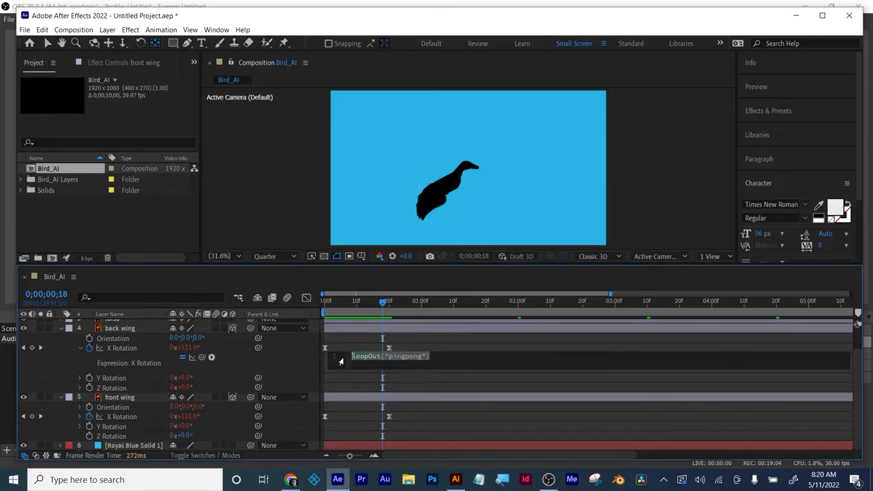
{"action": "left_click", "coordinate": [91, 418]}
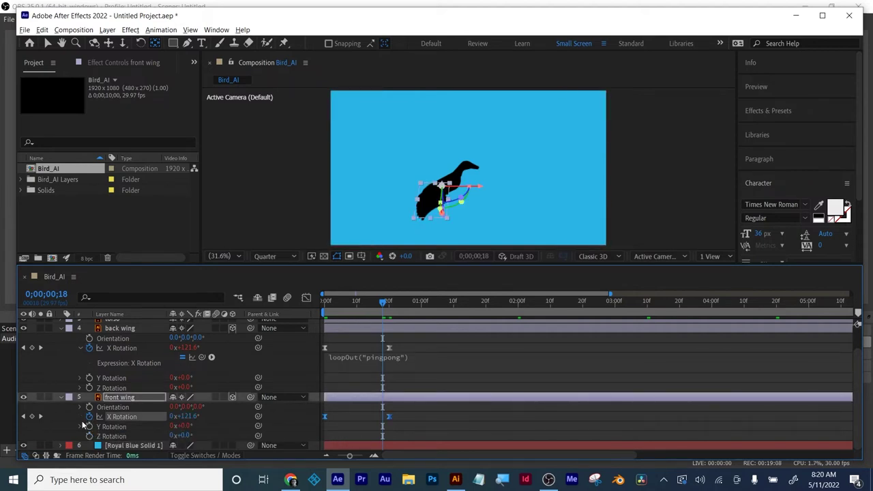
{"action": "left_click", "coordinate": [91, 417], "text": "alt"}
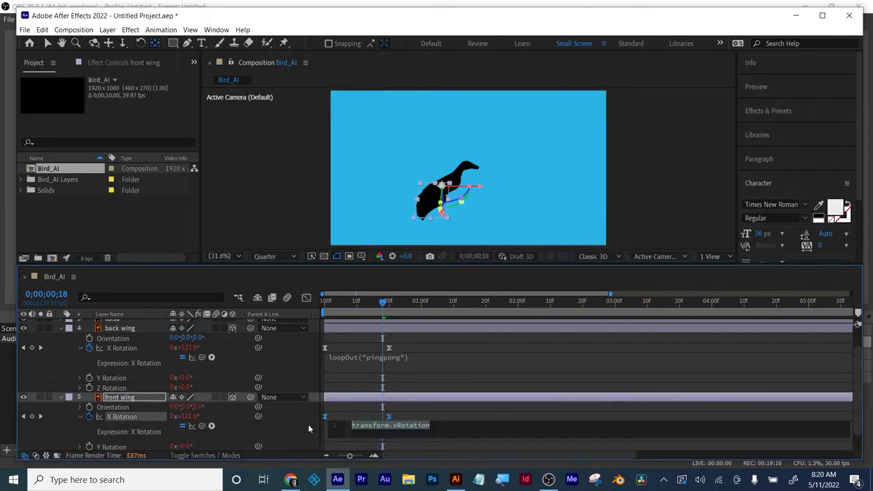
{"action": "key", "text": "ctrl+v"}
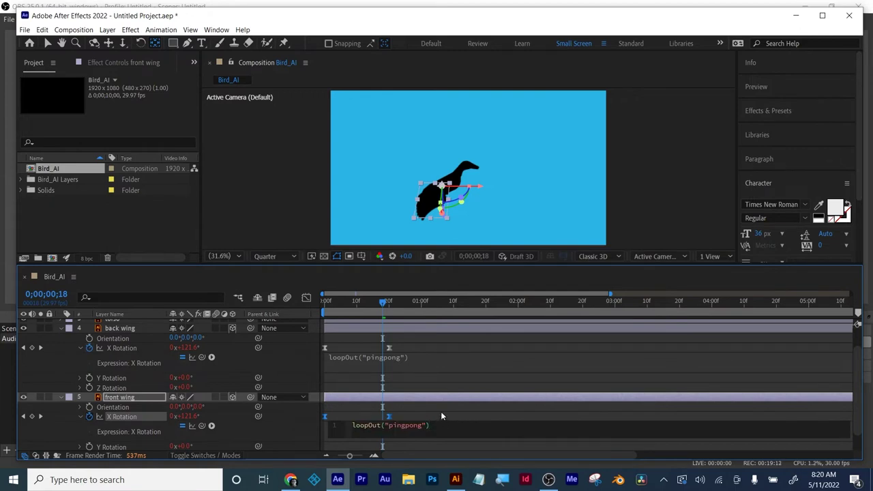
{"action": "left_click", "coordinate": [441, 417]}
Preview the looping flap of both wings from the start, and park the playhead at 0;00;00;09.
{"action": "left_click_drag", "start_coordinate": [380, 302], "coordinate": [322, 307]}
{"action": "key", "text": "space"}
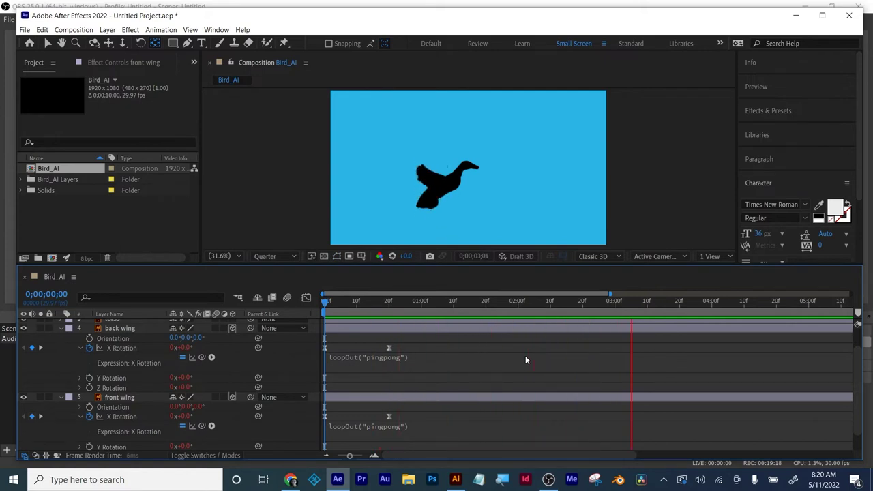
{"action": "key", "text": "space"}
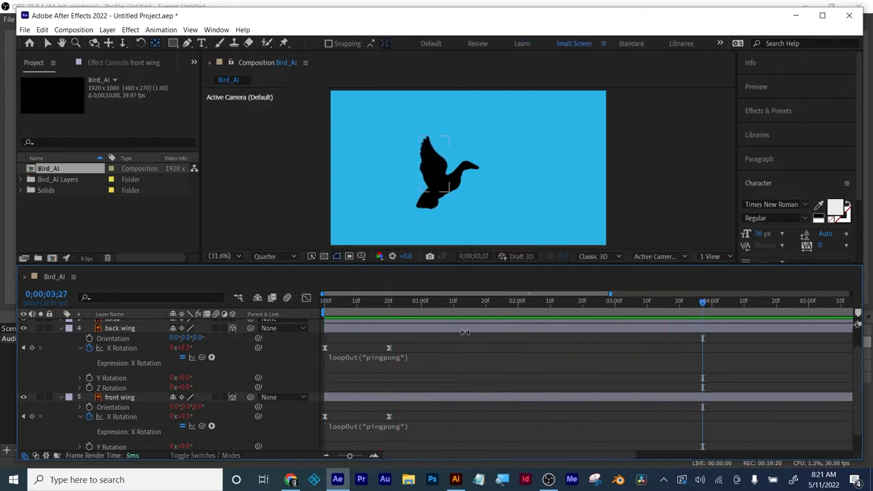
{"action": "left_click_drag", "start_coordinate": [392, 308], "coordinate": [354, 299]}
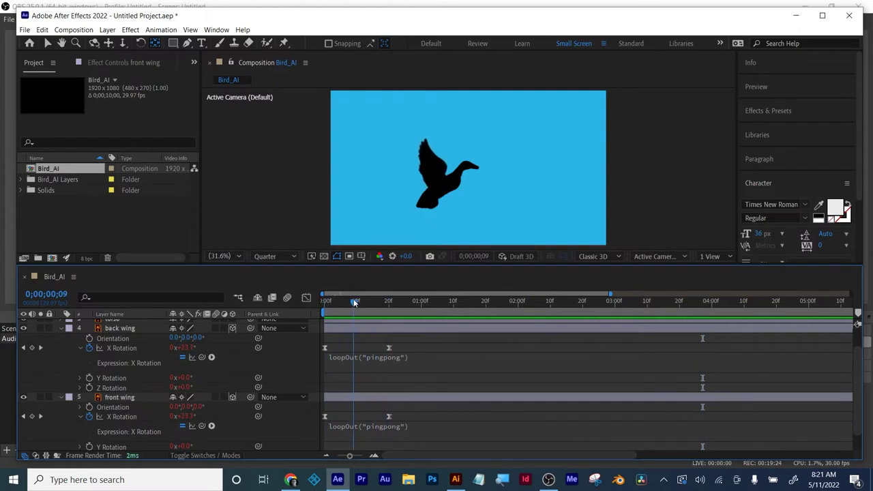
Try out Y and Z Rotation changes on the back wing alone and undo them.
{"action": "left_click_drag", "start_coordinate": [183, 379], "coordinate": [174, 377]}
{"action": "key", "text": "ctrl+z"}
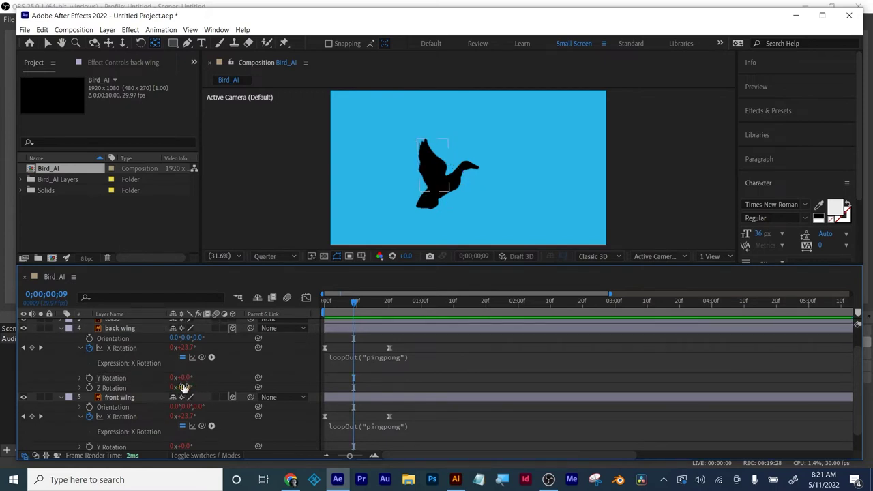
{"action": "left_click", "coordinate": [181, 387]}
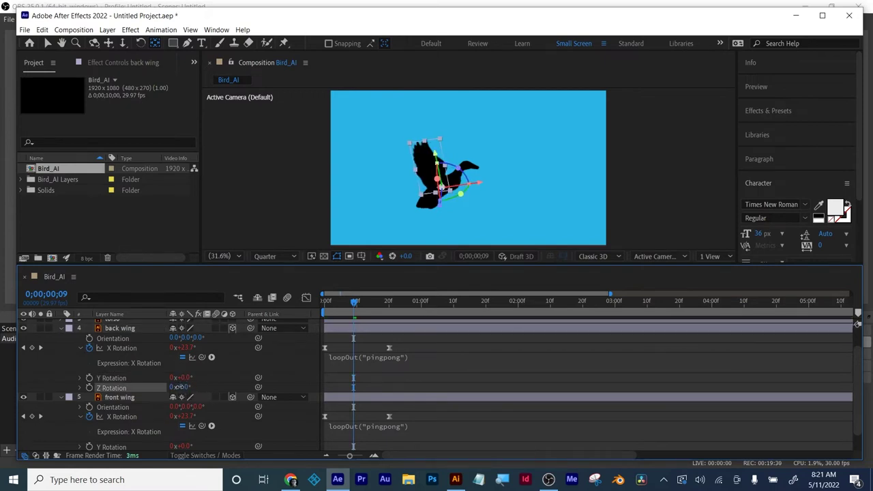
{"action": "left_click", "coordinate": [587, 359]}
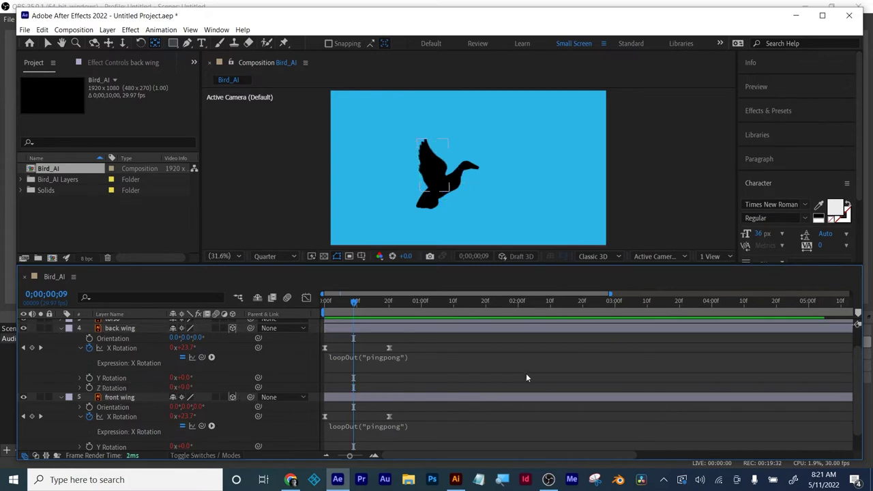
Set the Z Rotation of the back and front wings together to -15° and preview the flap from the start.
{"action": "scroll", "coordinate": [512, 371], "scroll_direction": "down", "scroll_amount": 1}
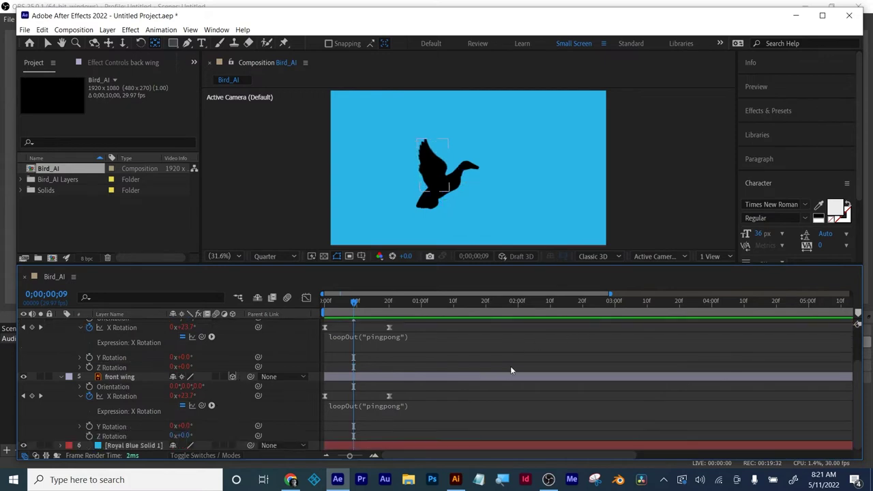
{"action": "left_click", "coordinate": [124, 377]}
{"action": "left_click", "coordinate": [120, 438], "text": "ctrl"}
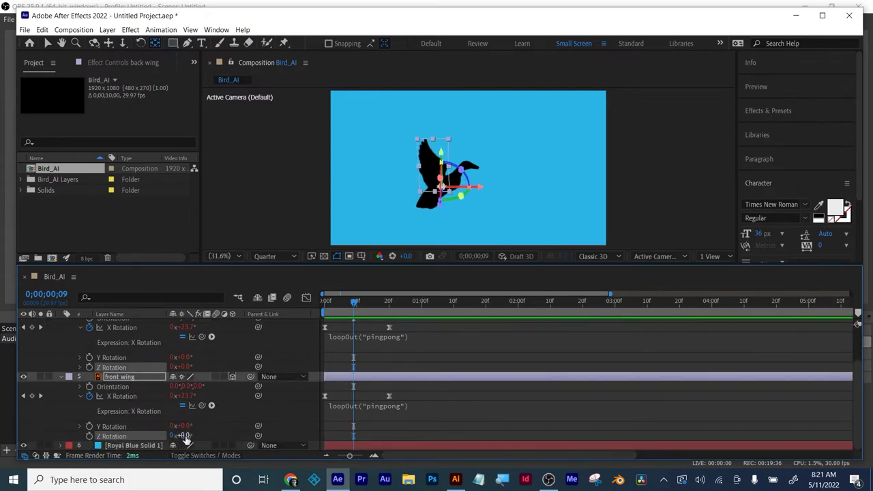
{"action": "left_click_drag", "start_coordinate": [186, 436], "coordinate": [174, 436]}
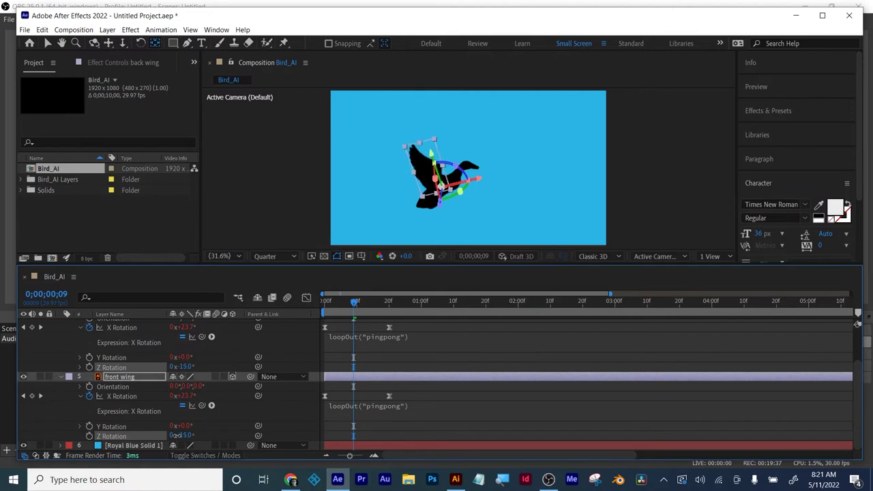
{"action": "left_click", "coordinate": [356, 356]}
{"action": "left_click_drag", "start_coordinate": [337, 302], "coordinate": [306, 299]}
{"action": "key", "text": "space"}
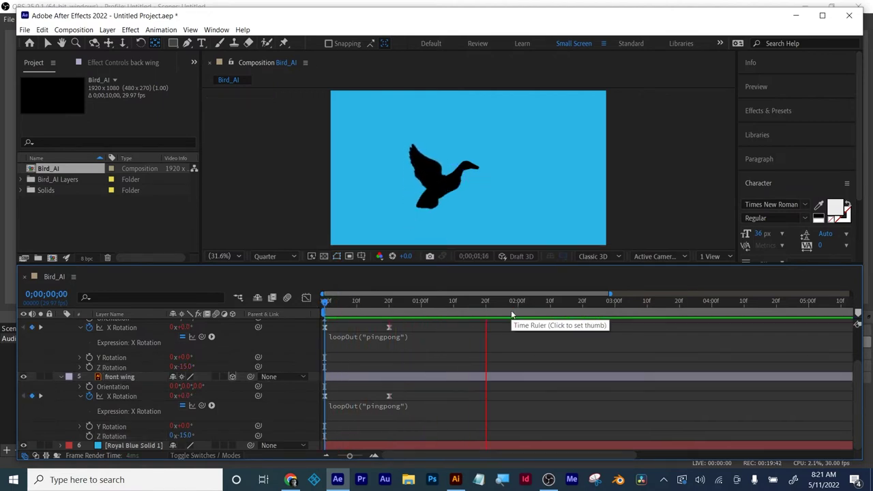
{"action": "key", "text": "space"}
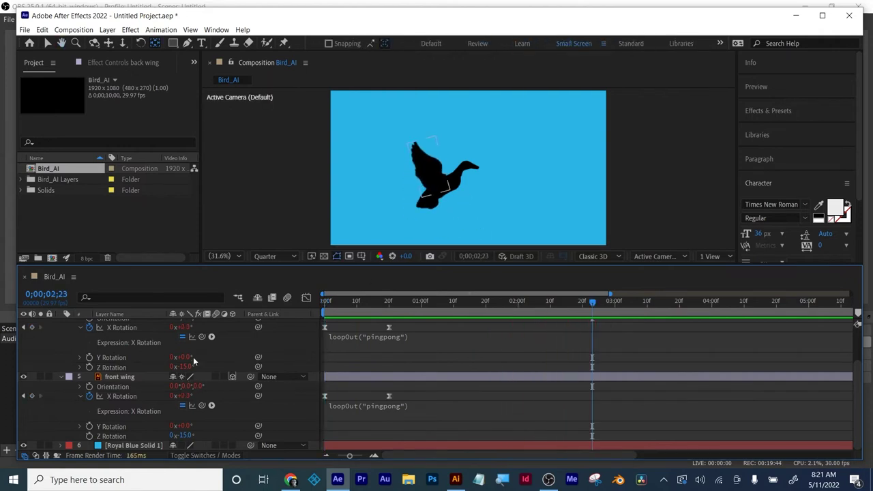
Reduce the tilt of both wings to a Z Rotation of -11° and preview the flap again.
{"action": "left_click", "coordinate": [123, 373]}
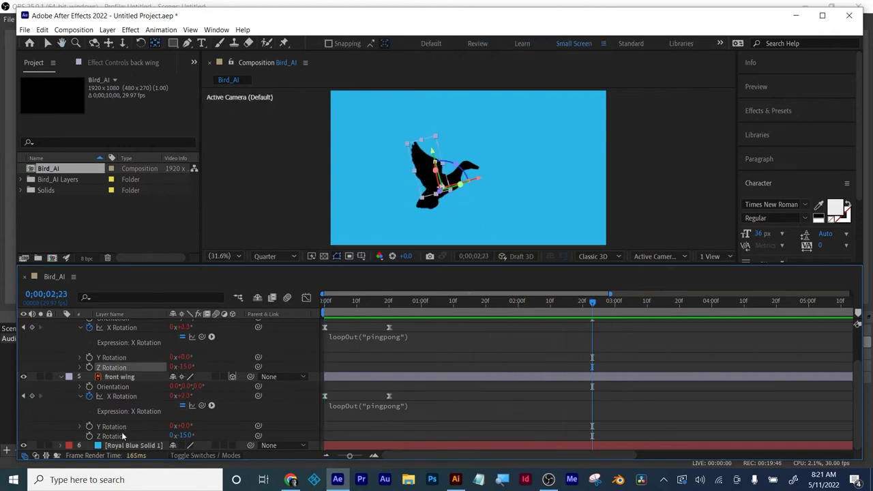
{"action": "left_click_drag", "start_coordinate": [185, 436], "coordinate": [190, 440]}
{"action": "left_click", "coordinate": [434, 412]}
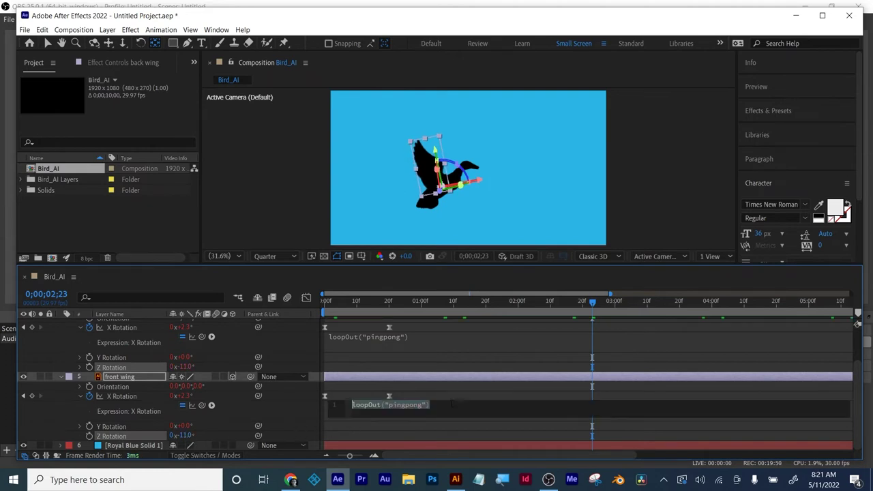
{"action": "left_click", "coordinate": [445, 325]}
{"action": "left_click", "coordinate": [445, 325]}
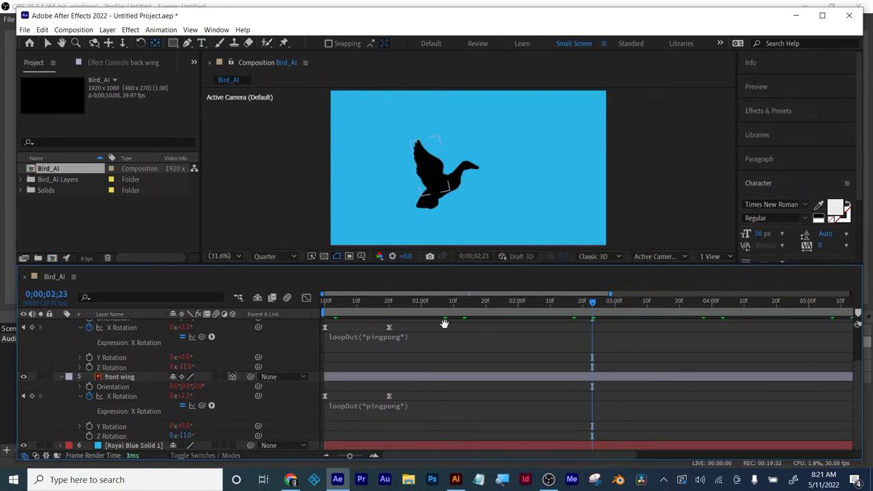
{"action": "key", "text": "space"}
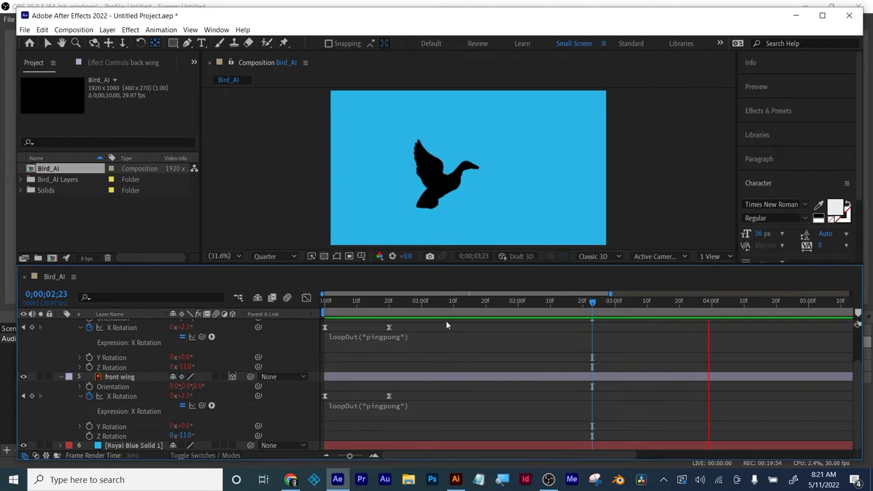
{"action": "key", "text": "space"}
Set the Z Rotation of both wings to -6°.
{"action": "left_click", "coordinate": [114, 368]}
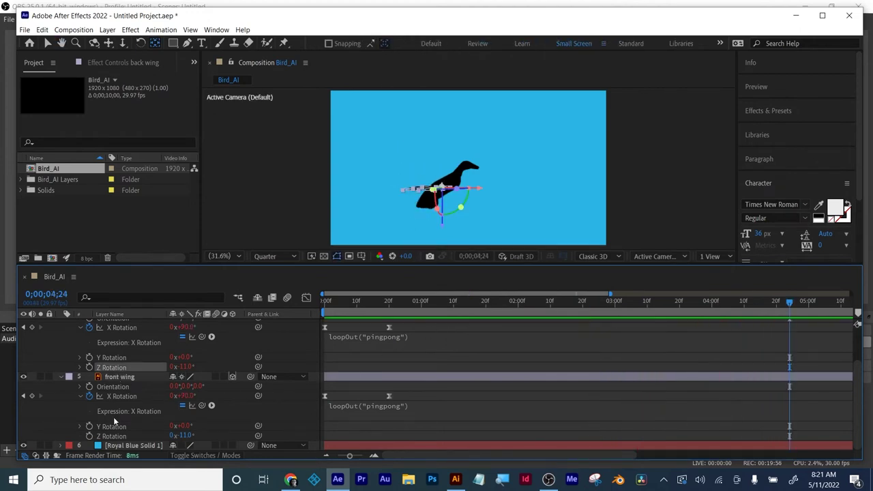
{"action": "left_click", "coordinate": [113, 436], "text": "ctrl"}
{"action": "left_click", "coordinate": [188, 436]}
{"action": "left_click", "coordinate": [230, 439]}
Return the playhead to the start of the composition and collapse the wing layers' properties.
{"action": "left_click", "coordinate": [356, 304]}
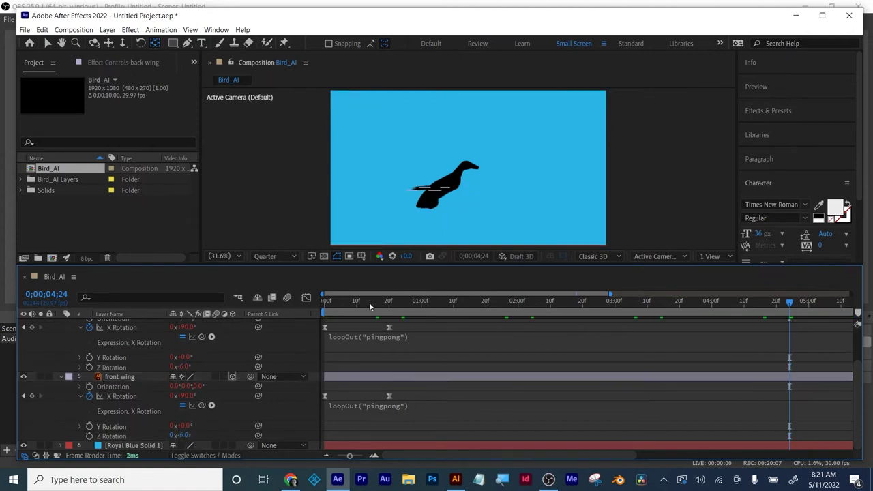
{"action": "key", "text": "space"}
{"action": "left_click_drag", "start_coordinate": [359, 306], "coordinate": [320, 305]}
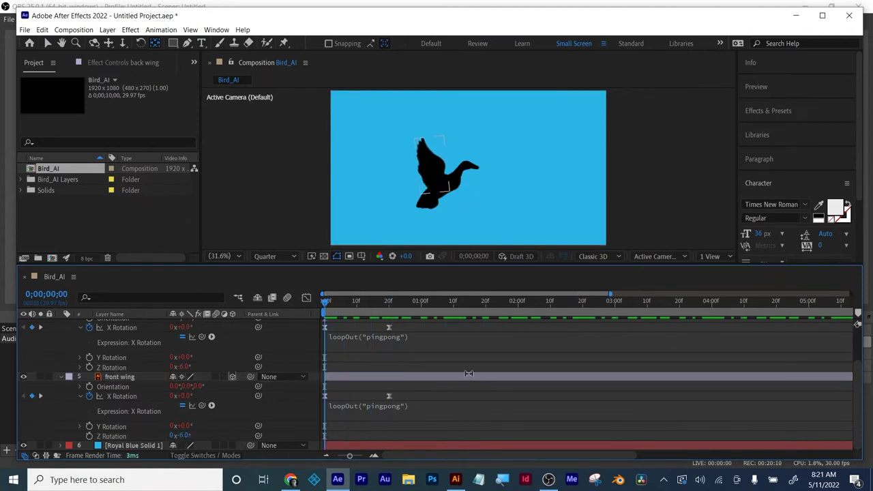
{"action": "key", "text": "u"}
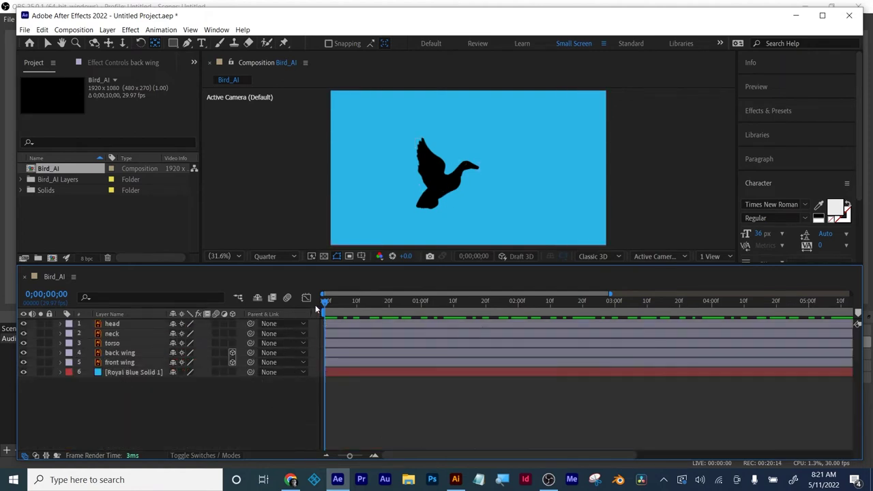
{"action": "mouse_move", "coordinate": [322, 305]}
{"action": "left_mouse_down"}
{"action": "mouse_move", "coordinate": [559, 301]}
{"action": "mouse_move", "coordinate": [327, 301]}
{"action": "left_mouse_up"}
{"action": "key", "text": "Home"}
Parent the head layer to the neck and the neck layer to the torso.
{"action": "left_click", "coordinate": [111, 335]}
{"action": "left_click", "coordinate": [112, 324]}
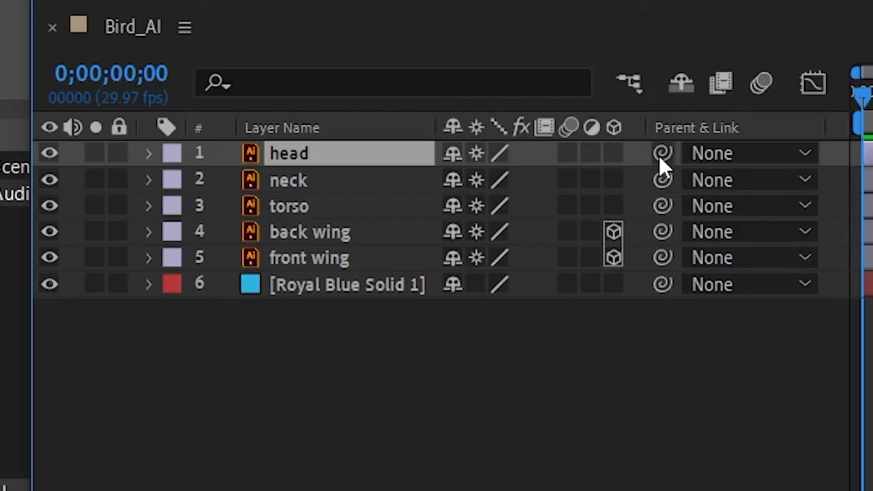
{"action": "left_click_drag", "start_coordinate": [661, 155], "coordinate": [303, 183]}
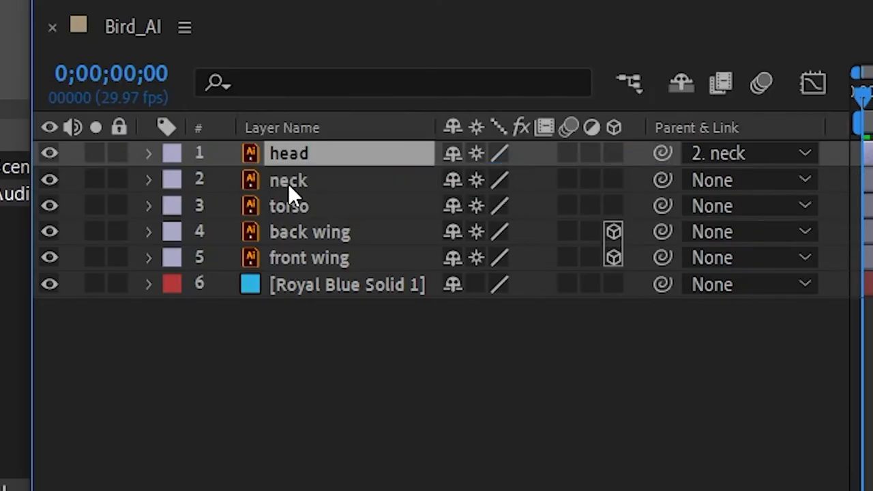
{"action": "left_click", "coordinate": [288, 182]}
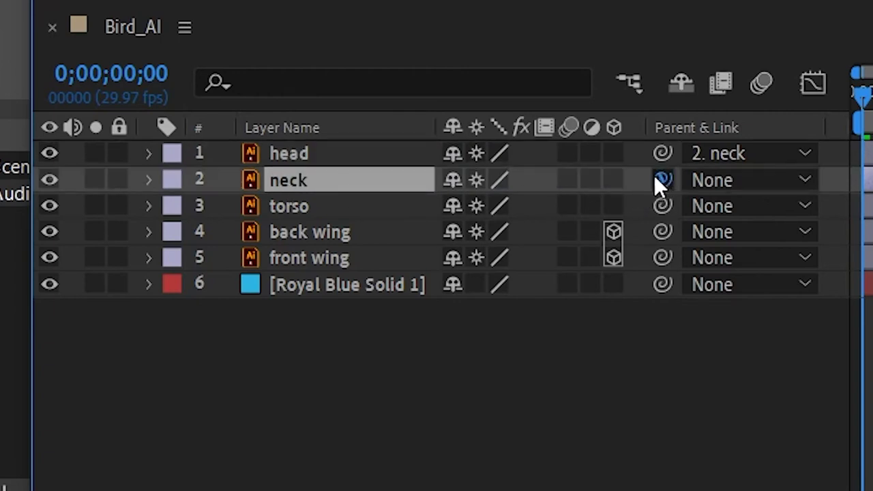
{"action": "left_click_drag", "start_coordinate": [645, 174], "coordinate": [302, 203]}
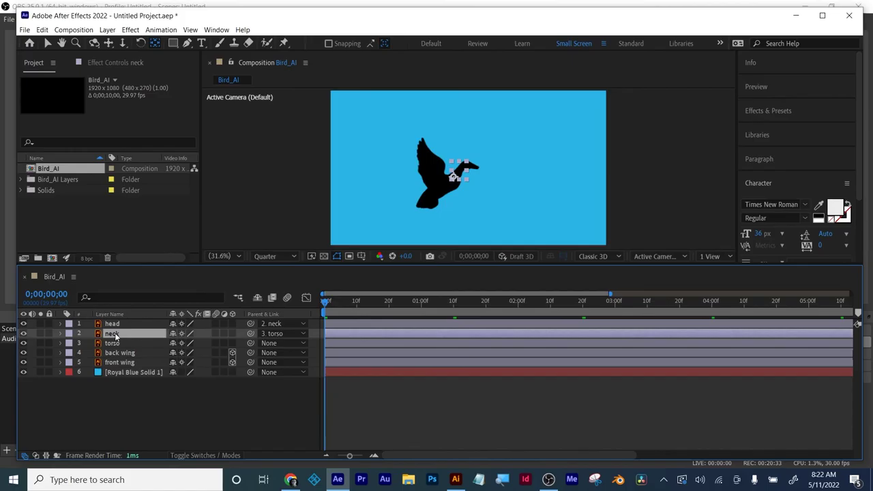
Add the expression wiggle(1,20) to the neck layer's Rotation and preview the movement.
{"action": "key", "text": "r"}
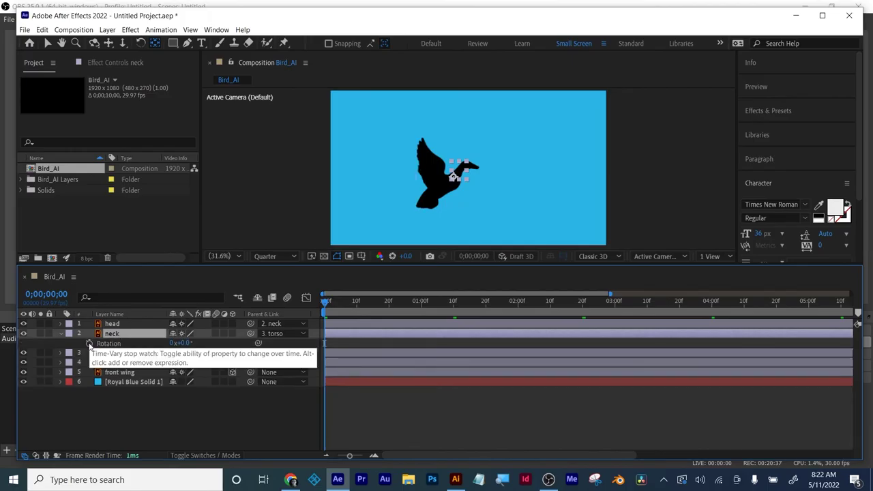
{"action": "left_click", "coordinate": [89, 343], "text": "alt"}
{"action": "type", "text": "wigg"}
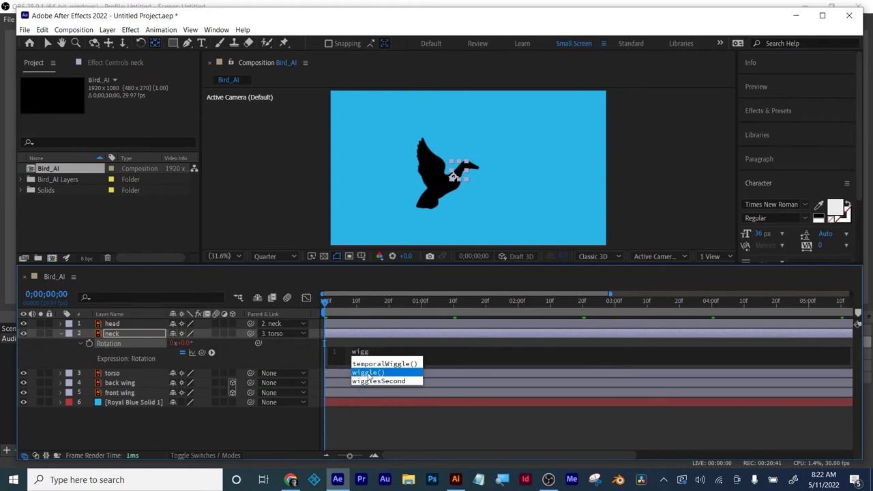
{"action": "left_click", "coordinate": [368, 373]}
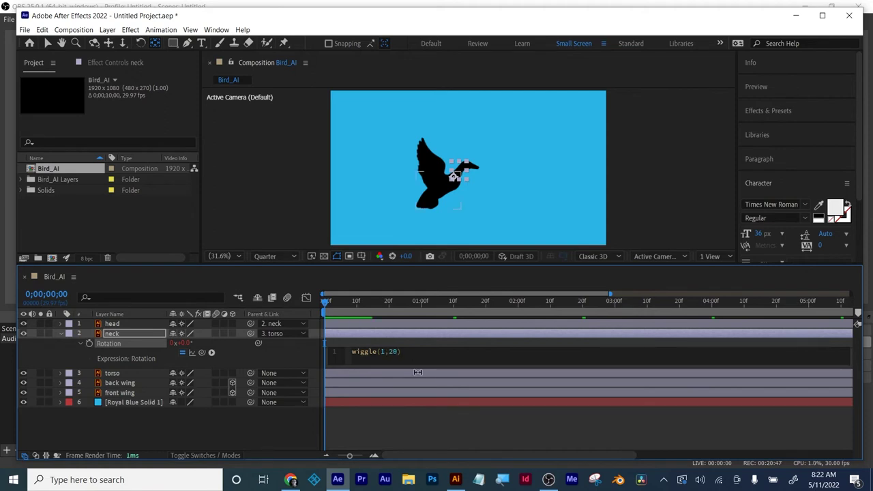
{"action": "left_click", "coordinate": [418, 346]}
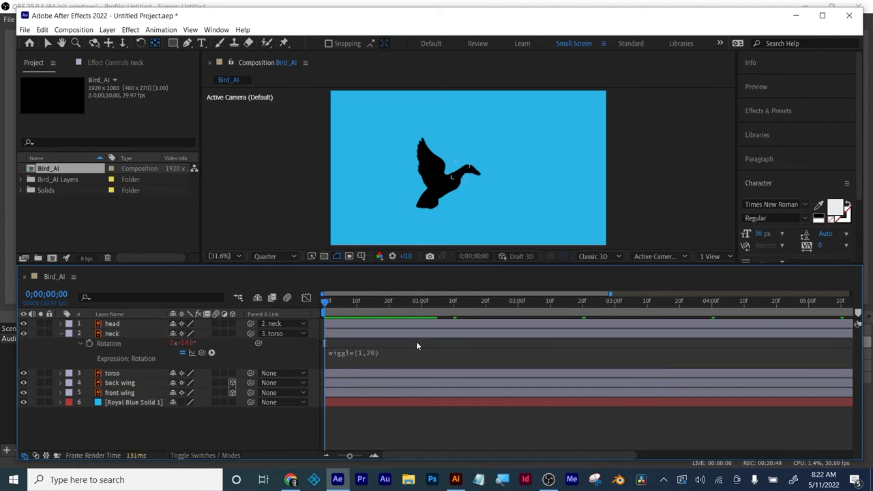
{"action": "key", "text": "space"}
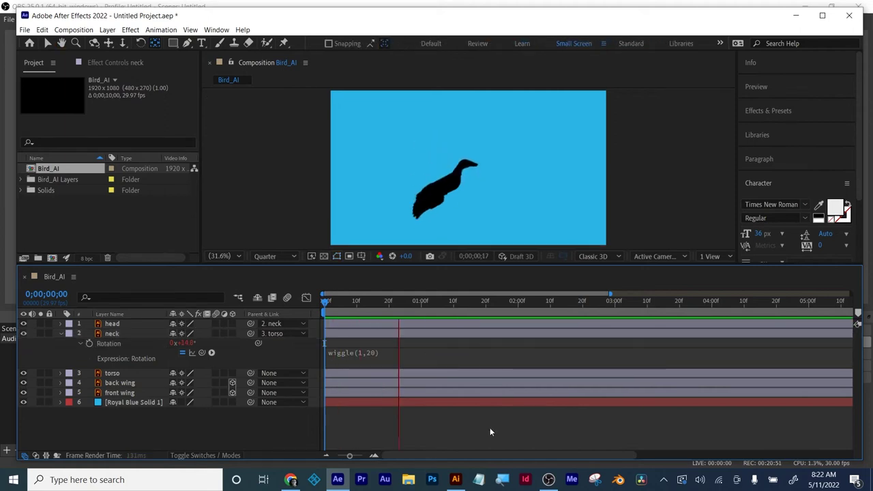
Copy the neck layer's wiggle(1,20) expression and apply it to the head layer's Rotation.
{"action": "left_click", "coordinate": [368, 354]}
{"action": "key", "text": "ctrl+c"}
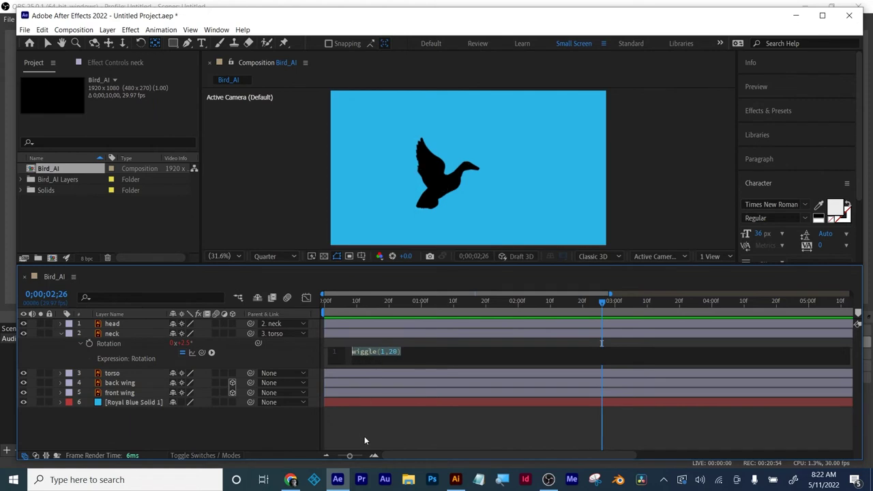
{"action": "left_click", "coordinate": [111, 360]}
{"action": "left_click", "coordinate": [119, 325]}
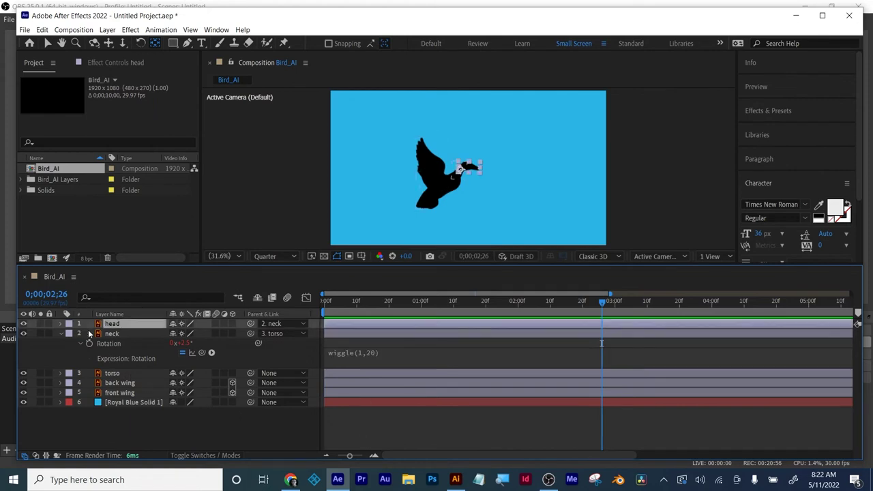
{"action": "key", "text": "r"}
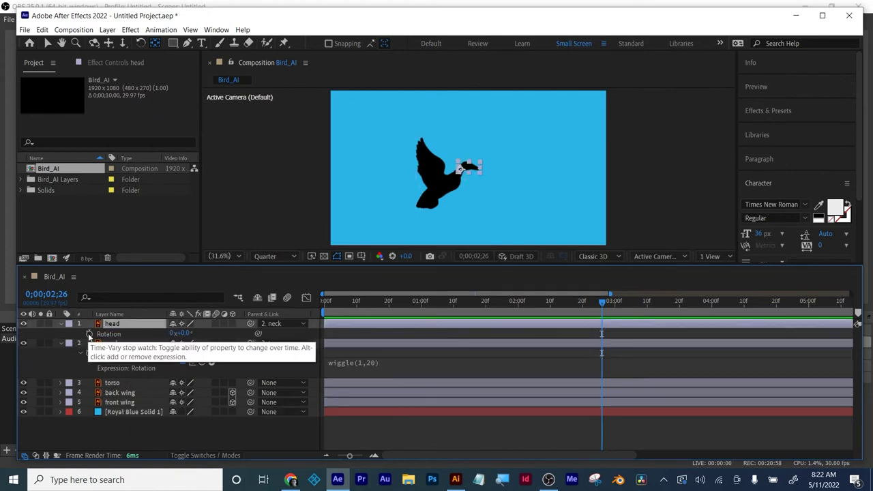
{"action": "left_click", "coordinate": [89, 334], "text": "alt"}
{"action": "key", "text": "ctrl+v"}
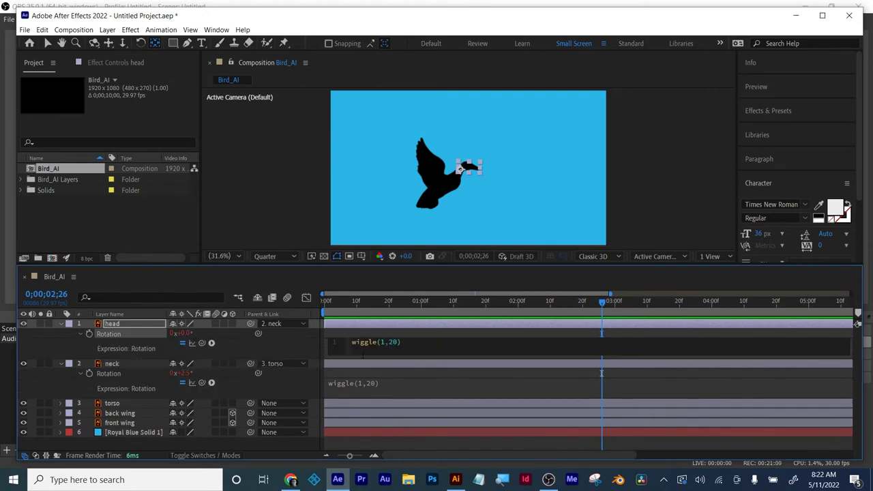
{"action": "left_click", "coordinate": [408, 332]}
Preview the neck and head movement from the start of the composition, then collapse the layers' properties.
{"action": "left_click_drag", "start_coordinate": [365, 301], "coordinate": [295, 307]}
{"action": "key", "text": "space"}
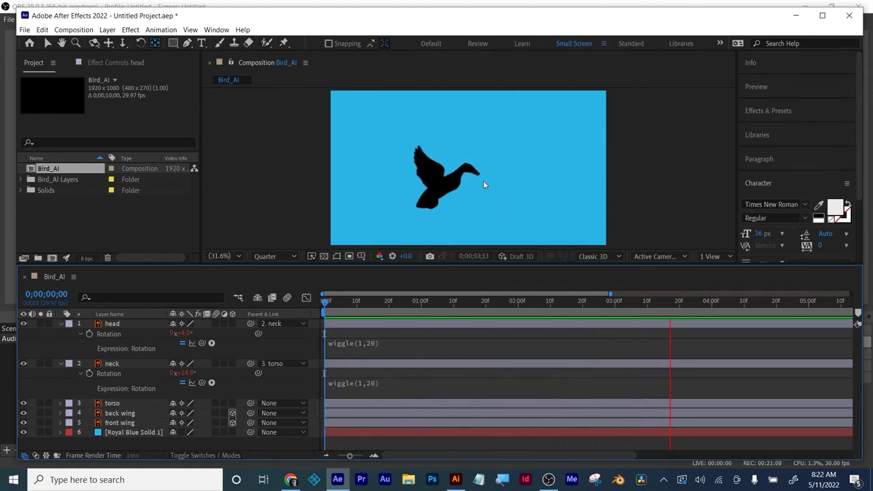
{"action": "key", "text": "space"}
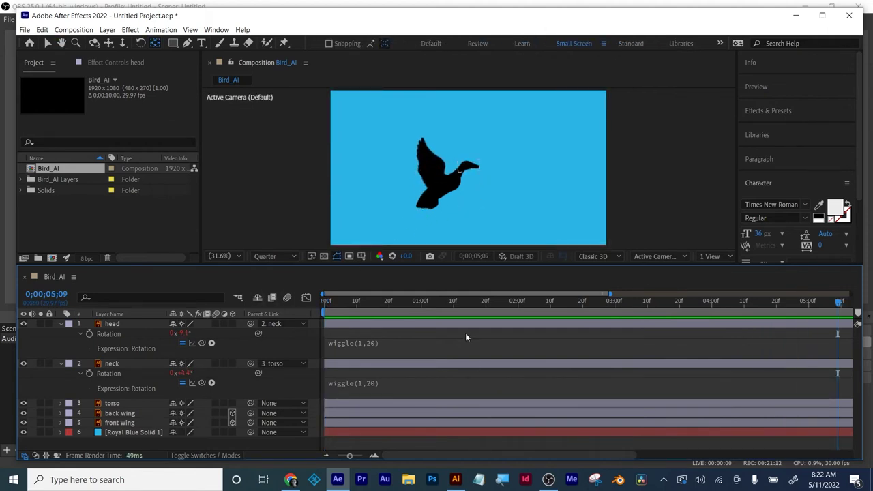
{"action": "key", "text": "u"}
{"action": "key", "text": "u"}
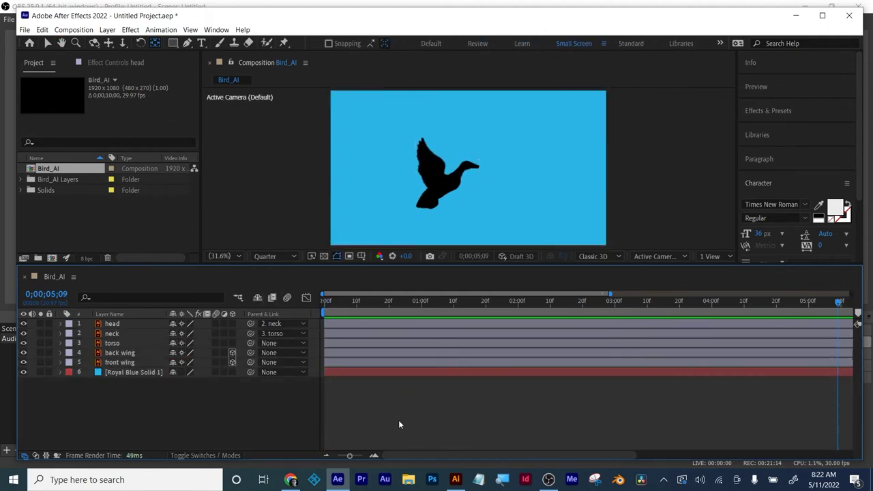
Pre-compose the head, neck, torso and both wing layers as "bird animated", moving all attributes into the new composition.
{"action": "left_click", "coordinate": [149, 352]}
{"action": "left_click", "coordinate": [112, 324]}
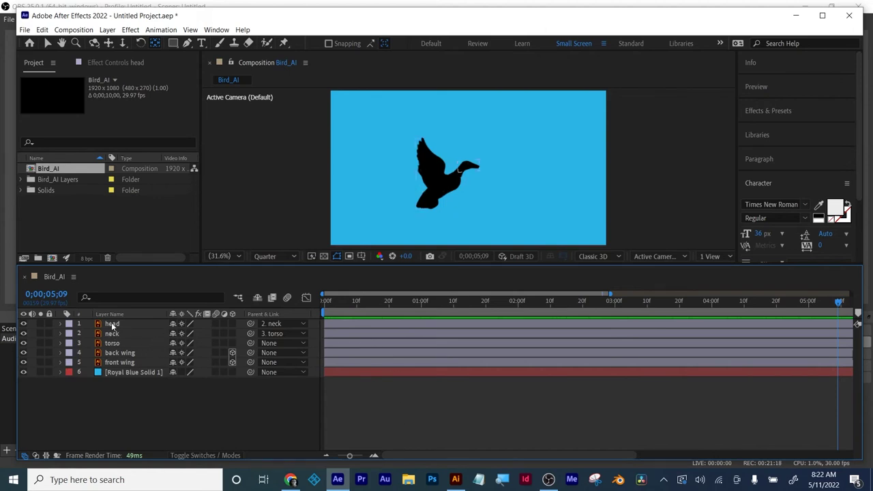
{"action": "left_click", "coordinate": [116, 364], "text": "shift"}
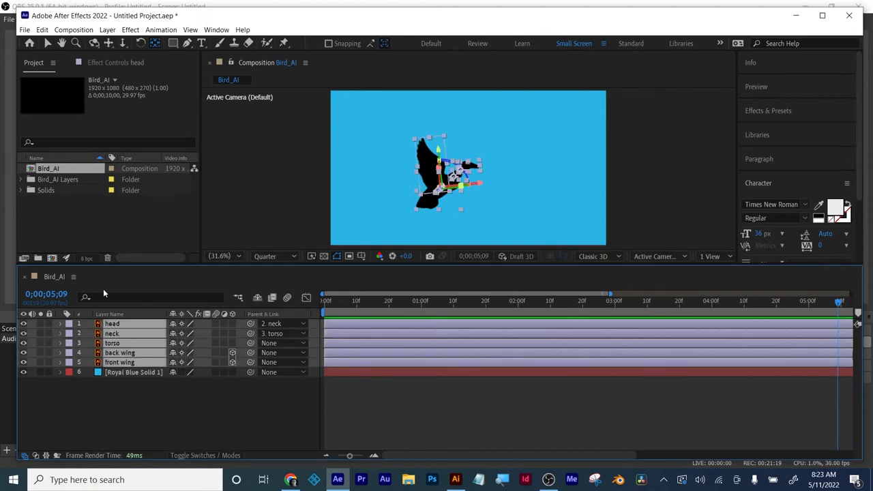
{"action": "right_click", "coordinate": [112, 345]}
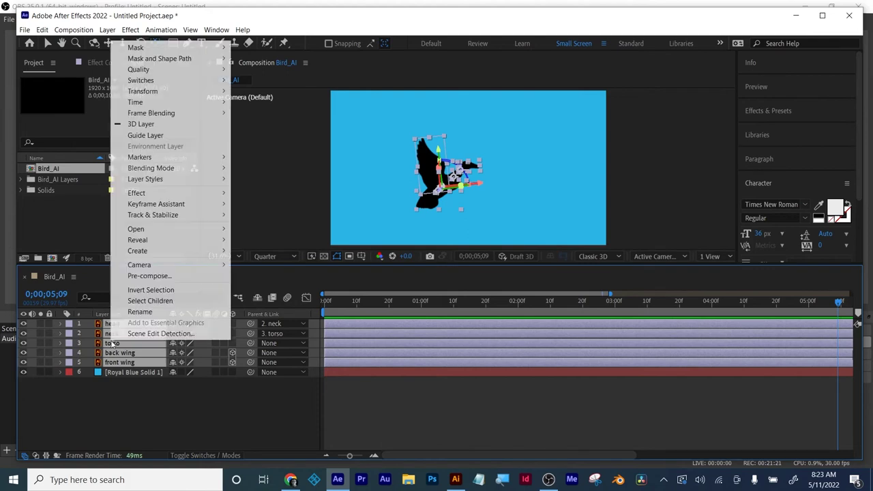
{"action": "left_click", "coordinate": [145, 276]}
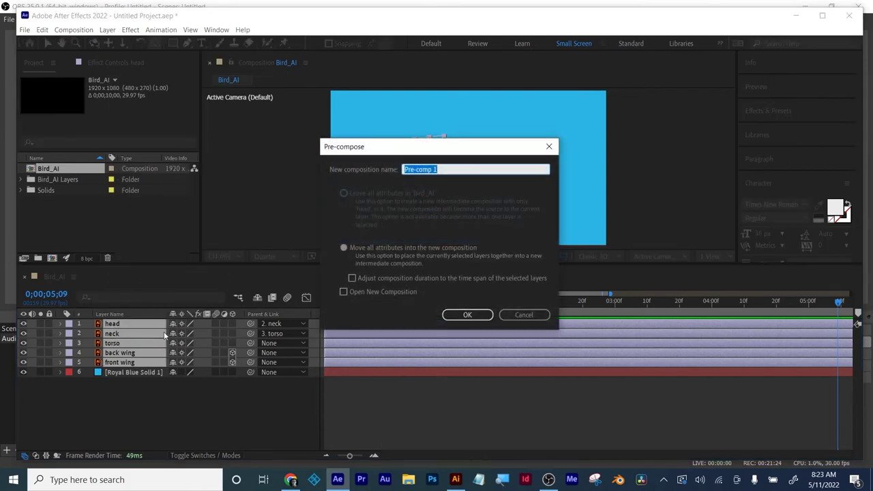
{"action": "type", "text": "bird animated"}
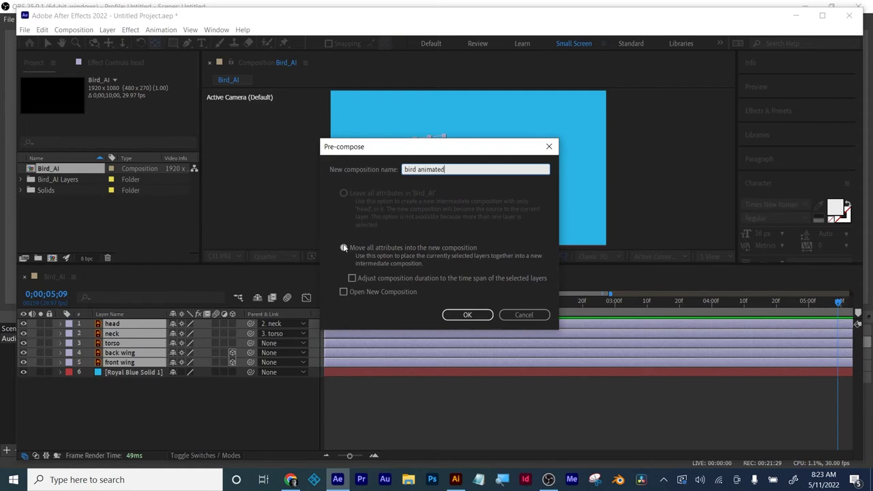
{"action": "left_click", "coordinate": [341, 248]}
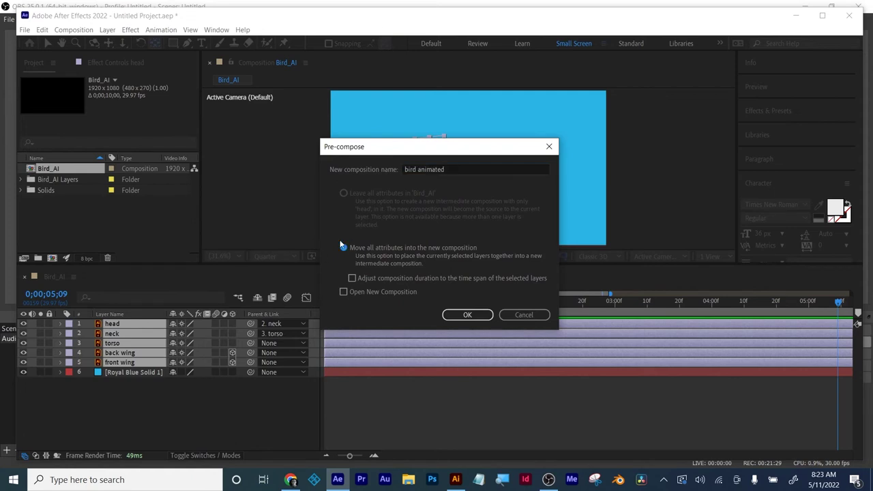
{"action": "left_click", "coordinate": [453, 316]}
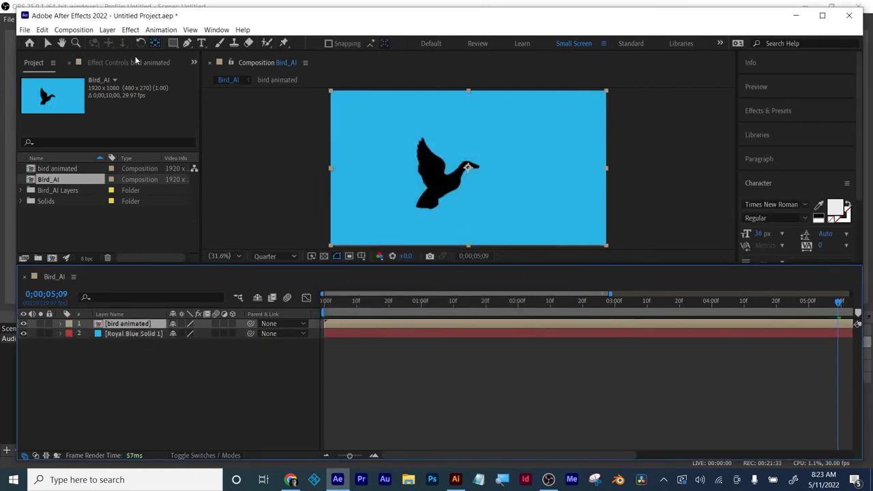
Move the bird animated layer's anchor point onto the bird's torso, set its Rotation to 31° and preview the result.
{"action": "left_click", "coordinate": [467, 170]}
{"action": "left_click_drag", "start_coordinate": [467, 169], "coordinate": [444, 186]}
{"action": "left_click", "coordinate": [135, 325]}
{"action": "key", "text": "r"}
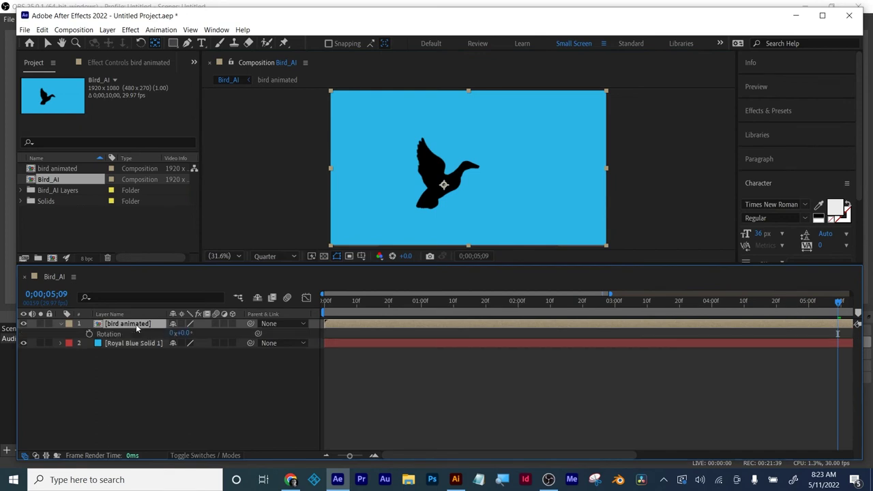
{"action": "left_click_drag", "start_coordinate": [186, 333], "coordinate": [335, 308]}
{"action": "key", "text": "Home"}
{"action": "key", "text": "space"}
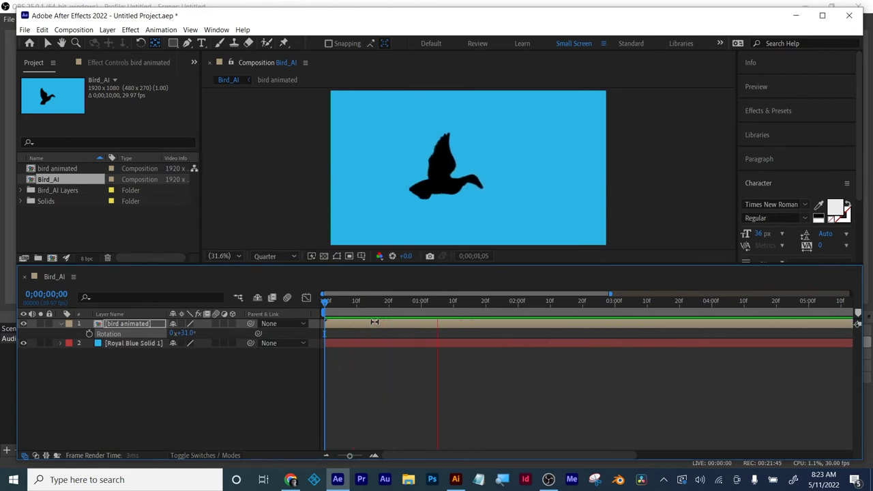
{"action": "key", "text": "space"}
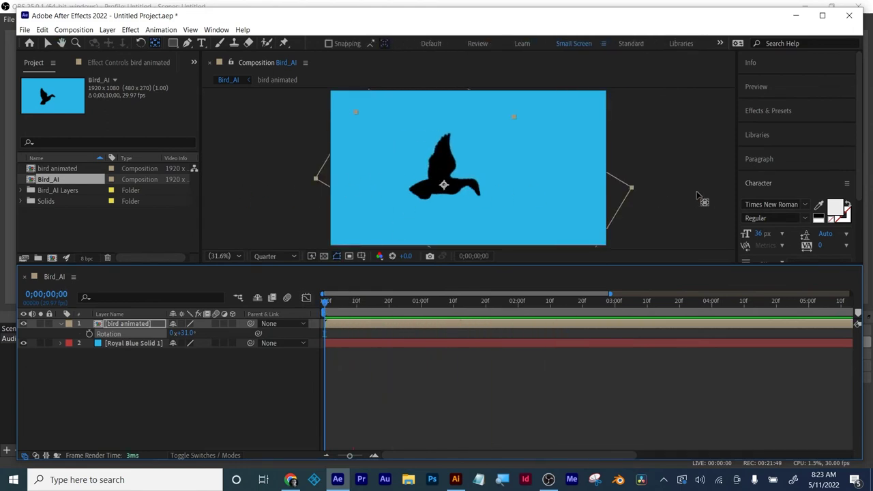
Add a Position keyframe at 0 seconds with the bird past the left edge of the frame, at about -333, 657.
{"action": "key", "text": "p"}
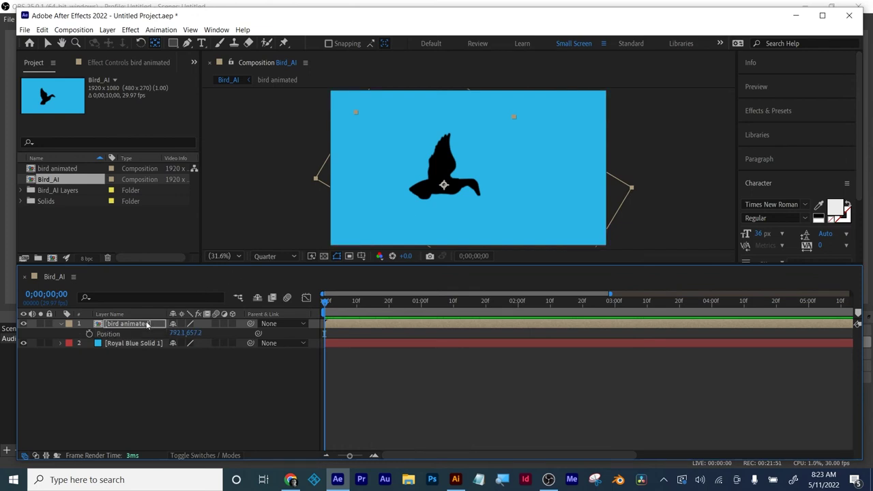
{"action": "left_click", "coordinate": [89, 335]}
{"action": "mouse_move", "coordinate": [179, 333]}
{"action": "left_mouse_down"}
{"action": "mouse_move", "coordinate": [164, 334]}
{"action": "mouse_move", "coordinate": [188, 339]}
{"action": "mouse_move", "coordinate": [172, 334]}
{"action": "left_mouse_up"}
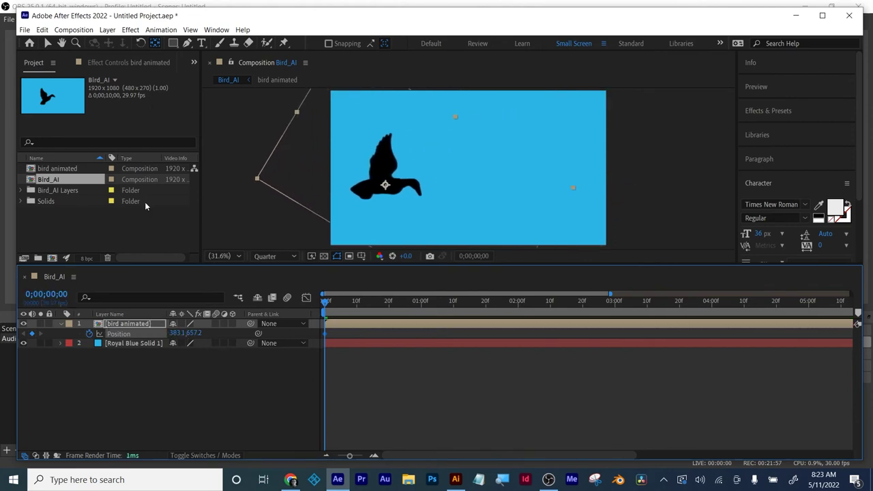
{"action": "left_click", "coordinate": [48, 43]}
{"action": "left_click_drag", "start_coordinate": [371, 189], "coordinate": [267, 187]}
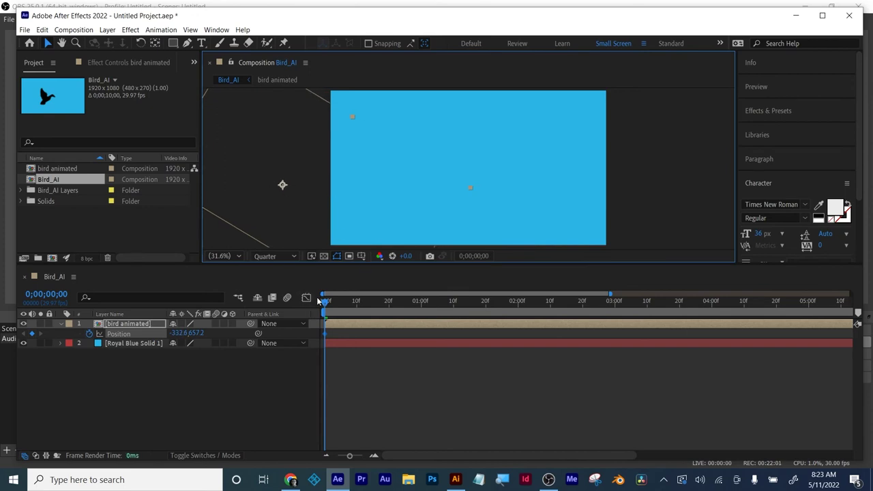
Add a Position keyframe at 5 seconds with the bird moved horizontally past the right edge of the frame.
{"action": "left_click_drag", "start_coordinate": [327, 305], "coordinate": [502, 305]}
{"action": "left_click_drag", "start_coordinate": [350, 457], "coordinate": [317, 458]}
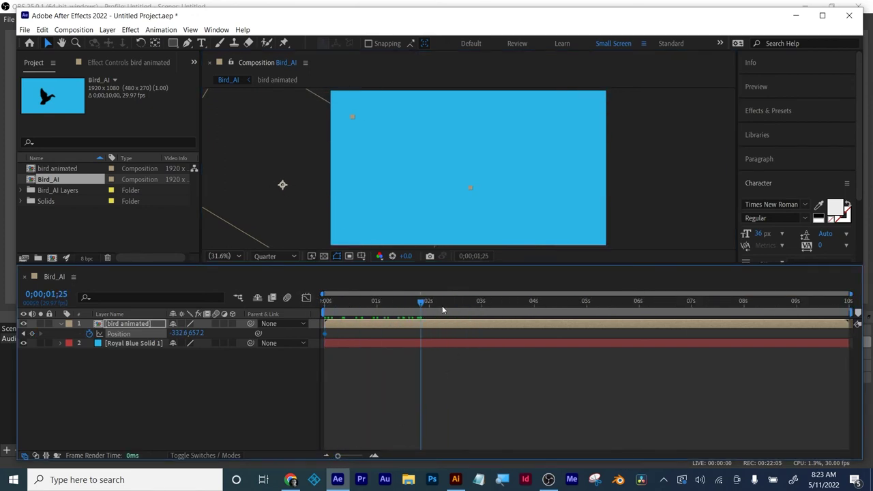
{"action": "left_click_drag", "start_coordinate": [423, 305], "coordinate": [591, 315]}
{"action": "left_click_drag", "start_coordinate": [181, 333], "coordinate": [179, 332]}
{"action": "left_click", "coordinate": [179, 333]}
{"action": "type", "text": "600"}
{"action": "key", "text": "Return"}
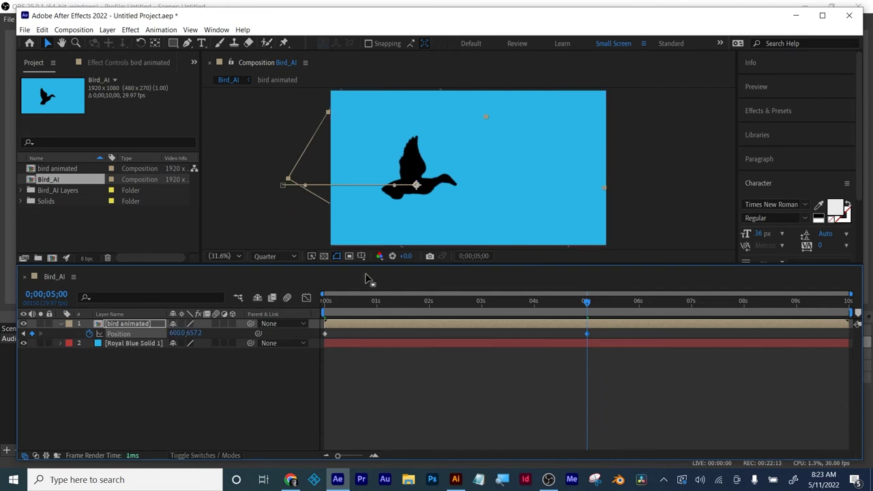
{"action": "left_click_drag", "start_coordinate": [413, 179], "coordinate": [641, 177]}
Preview the bird's flight across the frame from the start of the composition.
{"action": "left_click_drag", "start_coordinate": [584, 305], "coordinate": [321, 304]}
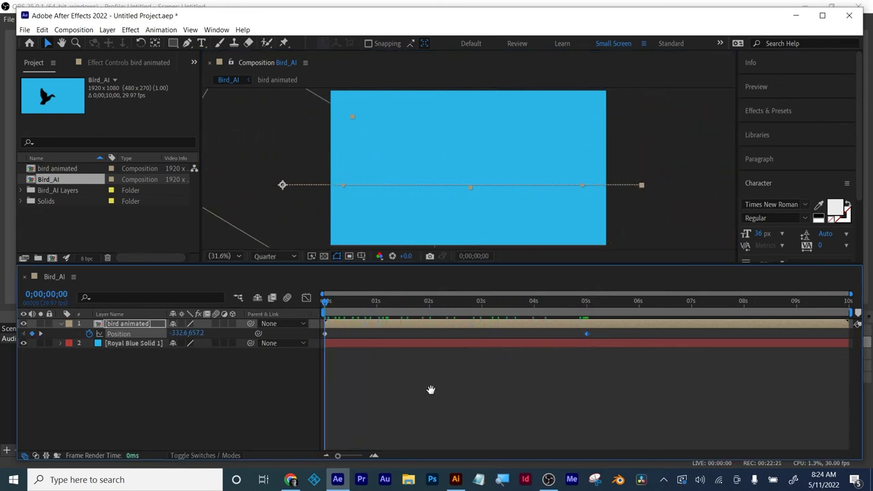
{"action": "key", "text": "space"}
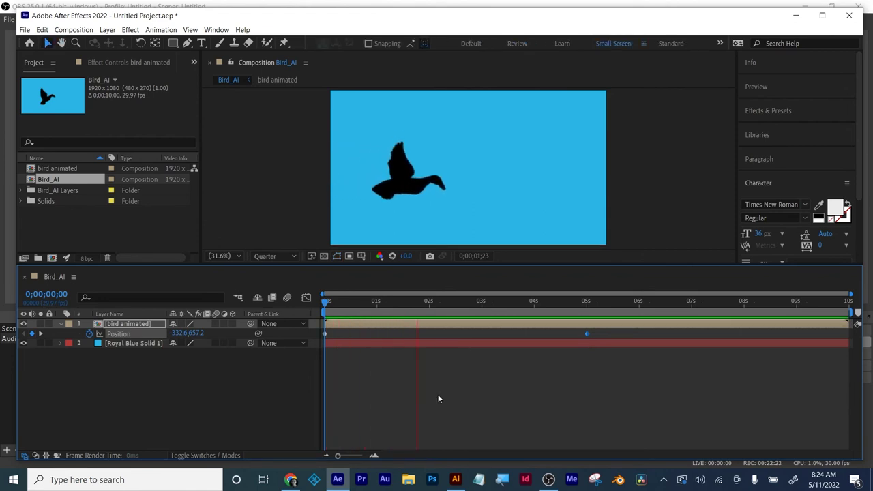
{"action": "key", "text": "space"}
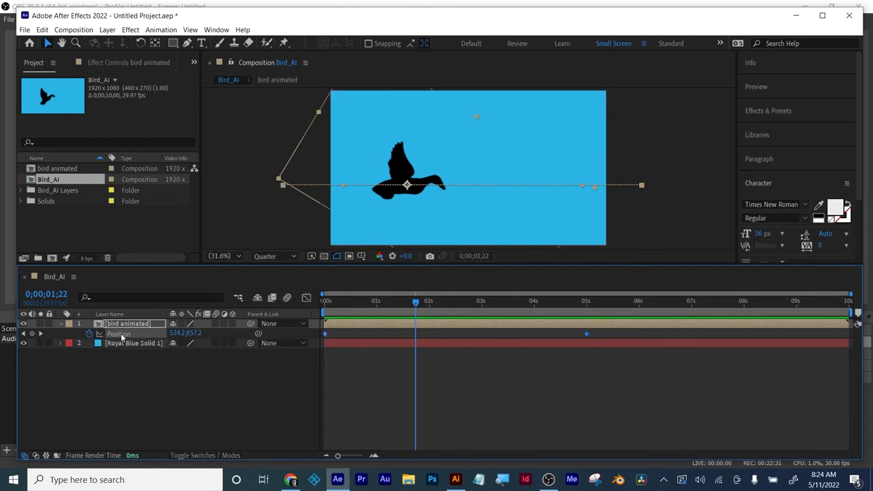
Separate the Position dimensions of the bird animated layer and remove all Y Position keyframes.
{"action": "right_click", "coordinate": [121, 335]}
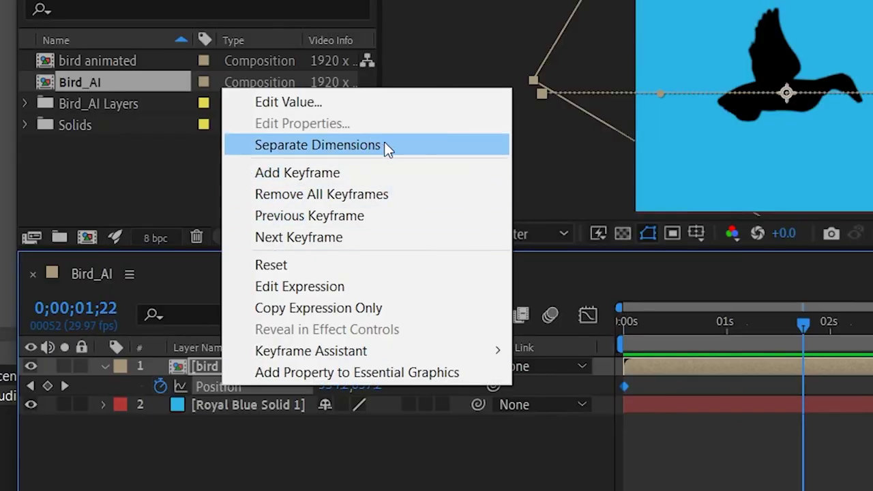
{"action": "left_click", "coordinate": [386, 145]}
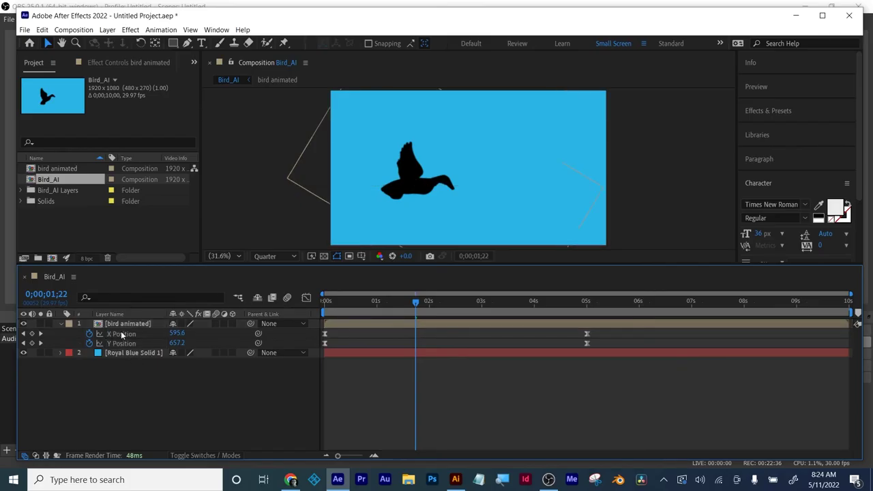
{"action": "left_click_drag", "start_coordinate": [400, 303], "coordinate": [218, 308]}
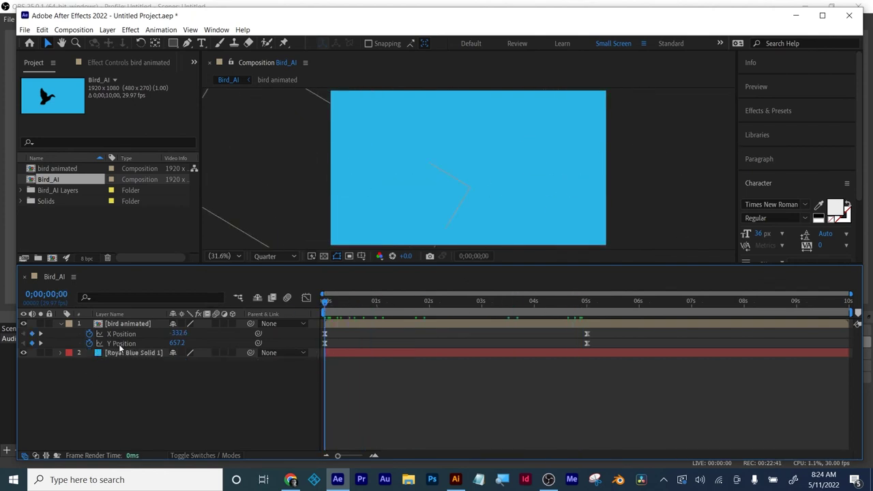
{"action": "left_click", "coordinate": [121, 344]}
{"action": "left_click", "coordinate": [89, 343]}
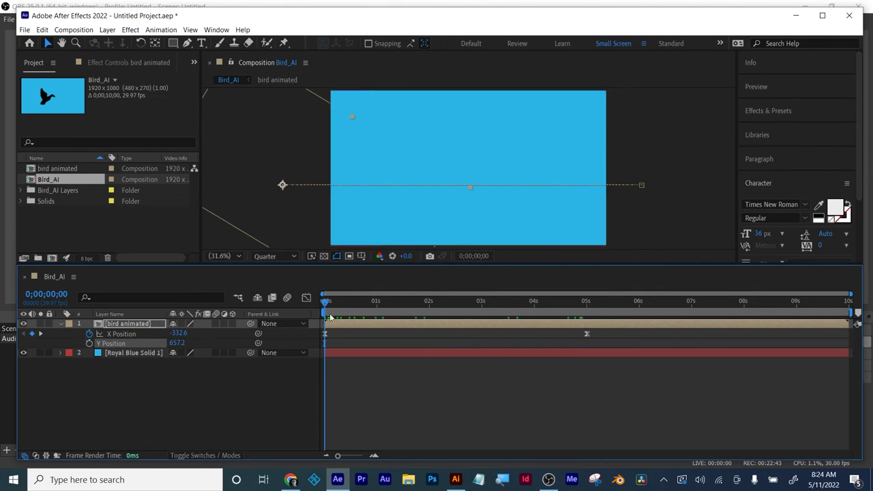
Add the expression wiggle(1,20) to the bird animated layer's Y Position and preview the flight from the start.
{"action": "left_click_drag", "start_coordinate": [331, 305], "coordinate": [460, 315]}
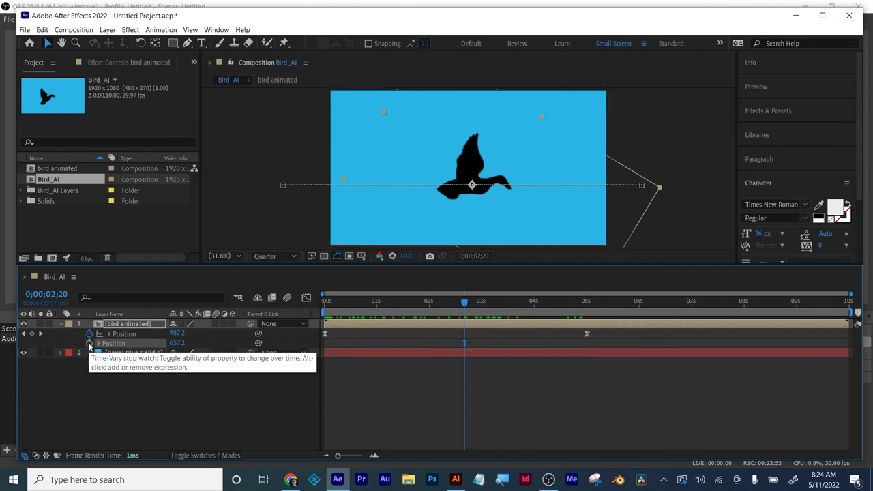
{"action": "left_click", "coordinate": [90, 344], "text": "alt"}
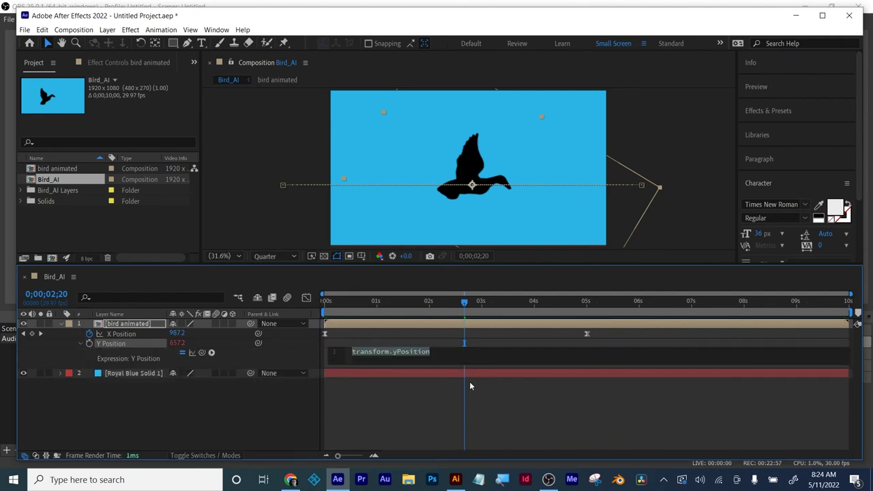
{"action": "type", "text": "wiggle(1,20)"}
{"action": "left_click", "coordinate": [461, 401]}
{"action": "key", "text": "Home"}
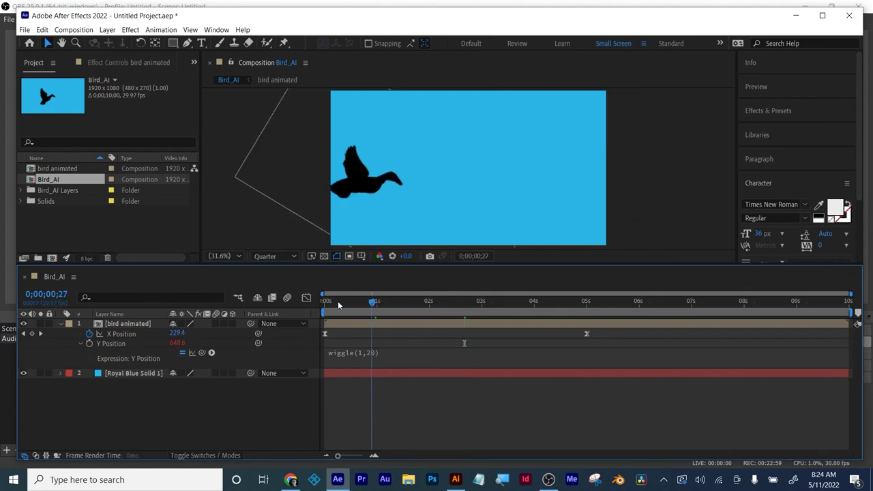
{"action": "key", "text": "space"}
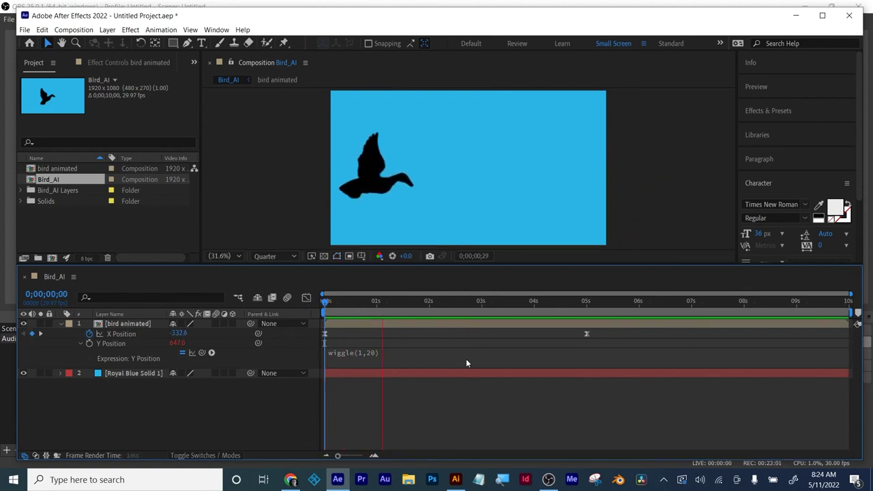
Change the bird animated layer's Y Position expression to wiggle(2,80).
{"action": "left_click", "coordinate": [369, 353]}
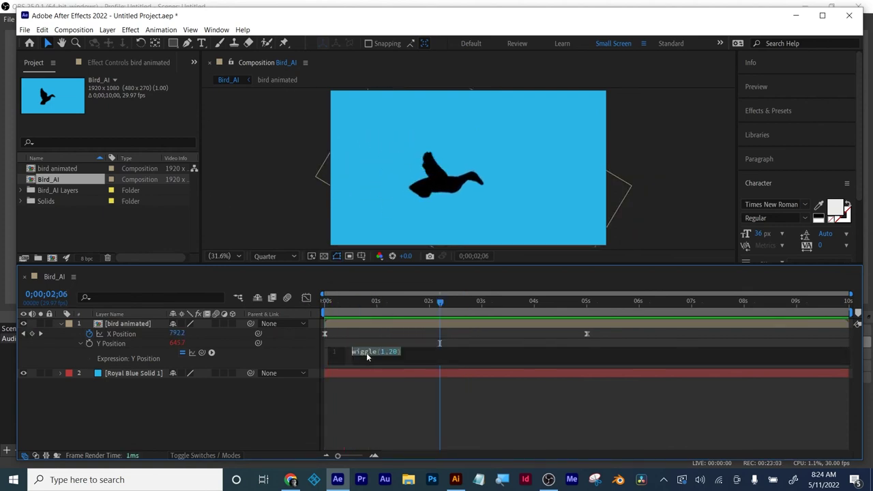
{"action": "left_click", "coordinate": [382, 353]}
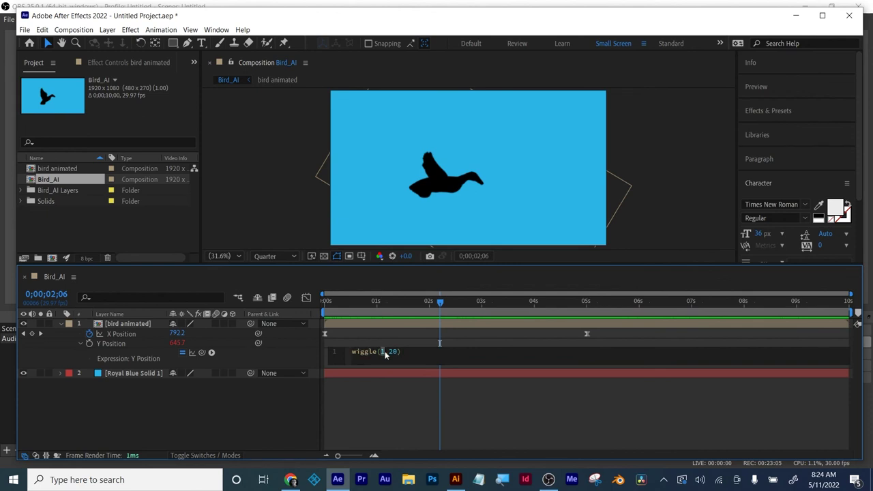
{"action": "type", "text": "2"}
{"action": "double_click", "coordinate": [393, 352]}
{"action": "left_click", "coordinate": [398, 336]}
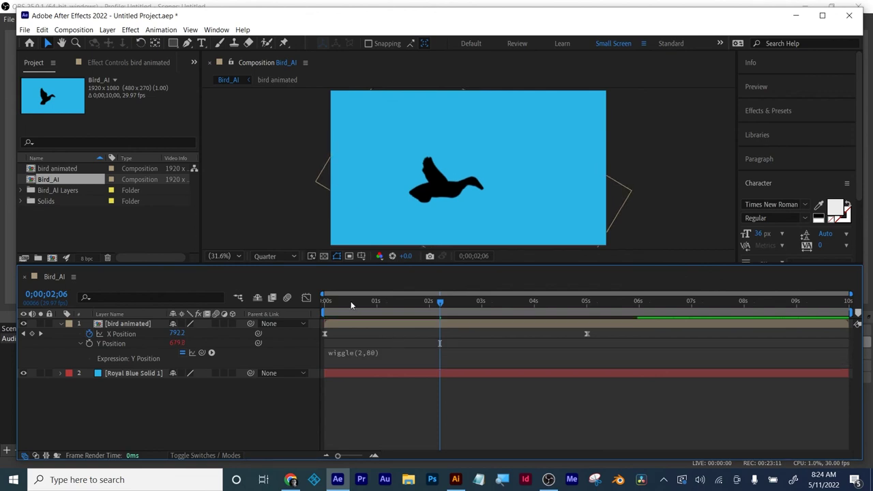
Preview the bird's flight from the start of the composition and scrub to 0;00;01;09 to check the wings.
{"action": "key", "text": "Home"}
{"action": "key", "text": "space"}
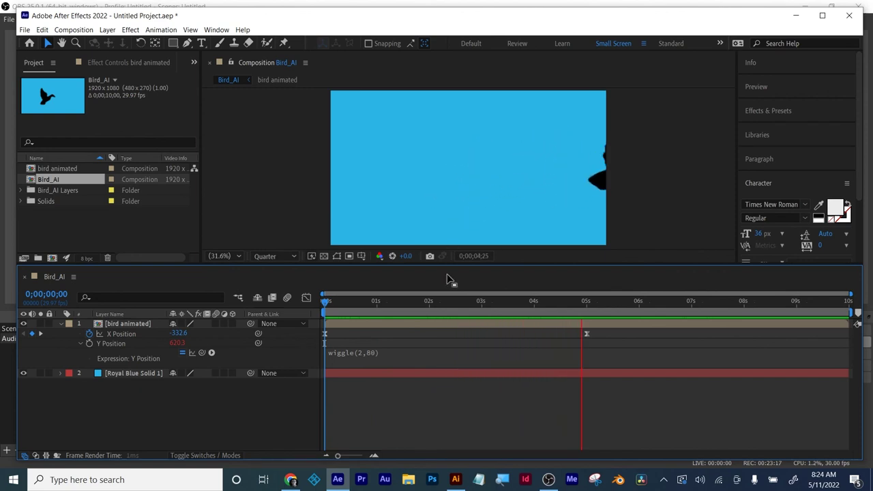
{"action": "key", "text": "space"}
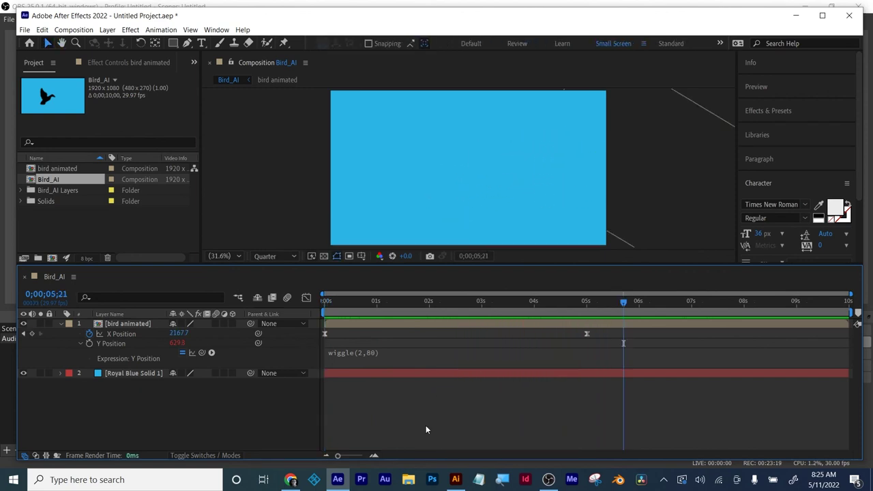
{"action": "left_click_drag", "start_coordinate": [342, 304], "coordinate": [393, 304]}
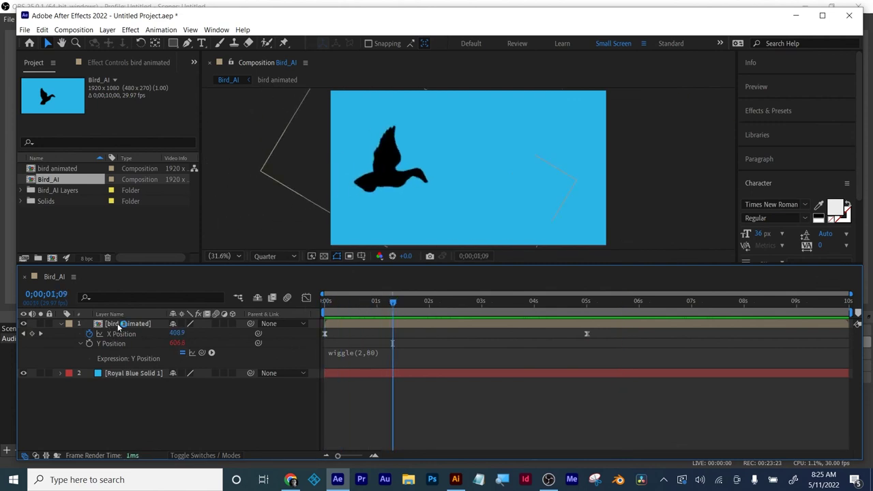
In the bird animated composition, move the second X Rotation keyframes of the back wing and front wing earlier, to roughly a third of a second.
{"action": "double_click", "coordinate": [118, 324]}
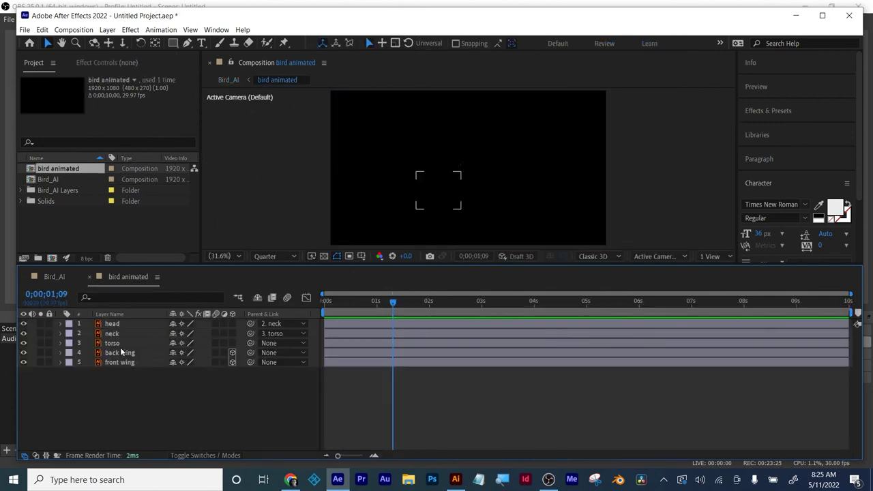
{"action": "left_click", "coordinate": [123, 353]}
{"action": "left_click", "coordinate": [123, 362], "text": "shift"}
{"action": "key", "text": "u"}
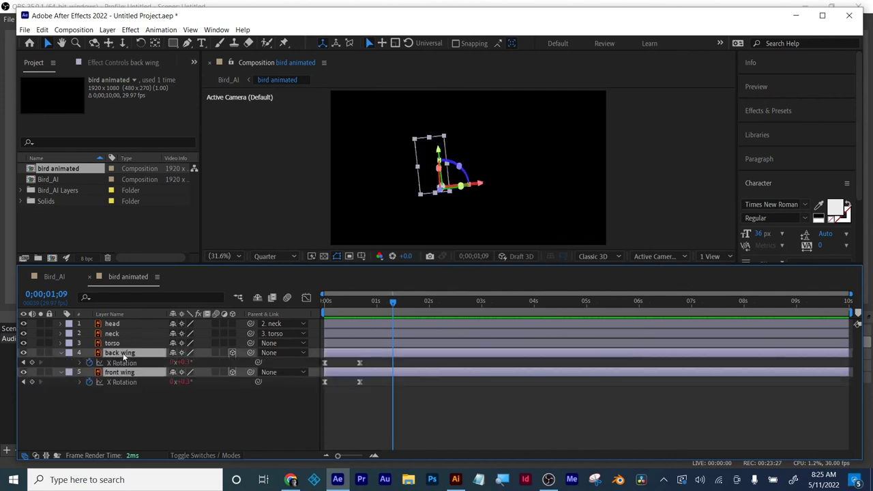
{"action": "mouse_move", "coordinate": [356, 396]}
{"action": "left_mouse_down"}
{"action": "mouse_move", "coordinate": [372, 361]}
{"action": "mouse_move", "coordinate": [343, 385]}
{"action": "left_mouse_up"}
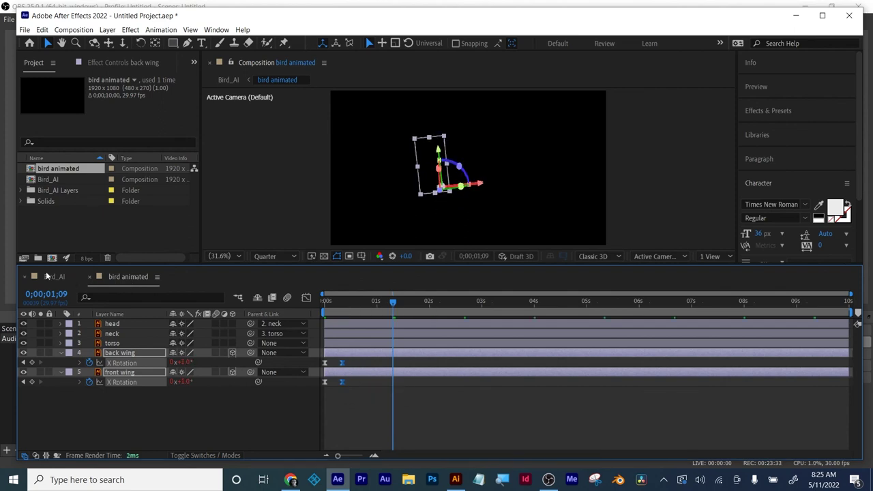
Return to the Bird_AI composition and preview the flight with the faster wing flaps from the start.
{"action": "left_click", "coordinate": [53, 276]}
{"action": "key", "text": "Home"}
{"action": "key", "text": "space"}
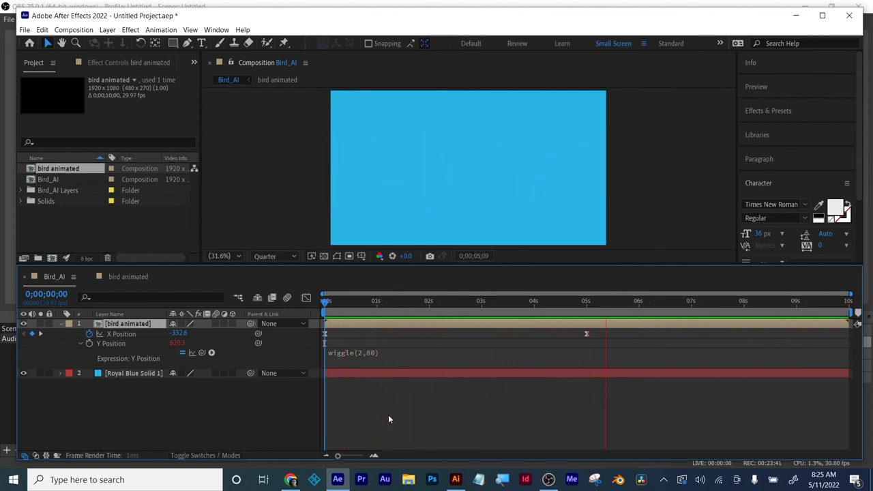
{"action": "key", "text": "space"}
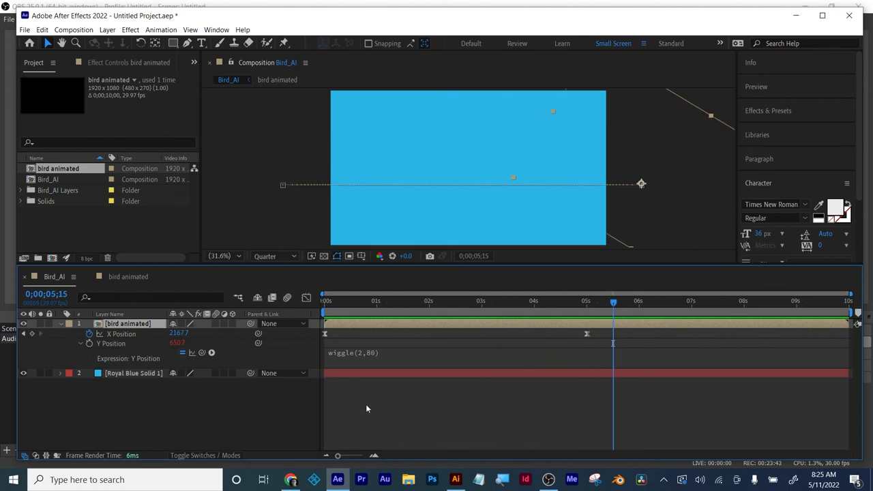